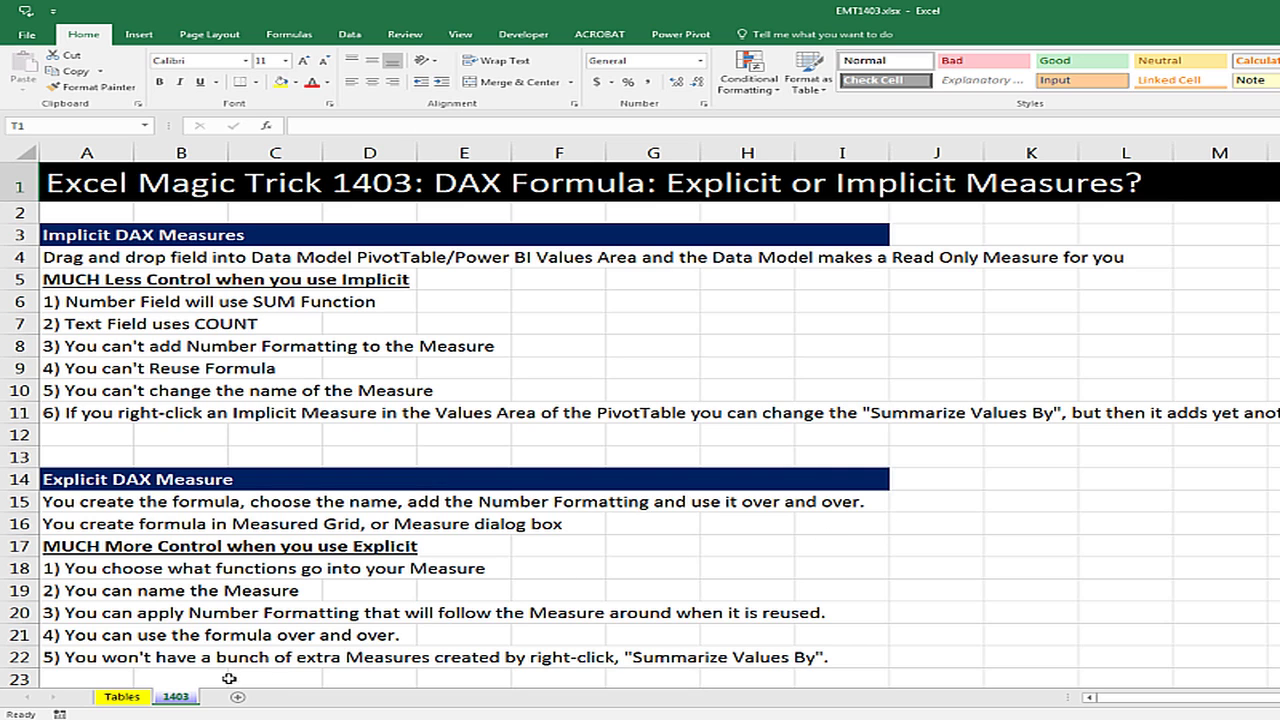
# Go to the Tables sheet and point out the product, customer and day-name columns.
pyautogui.click(122, 697)
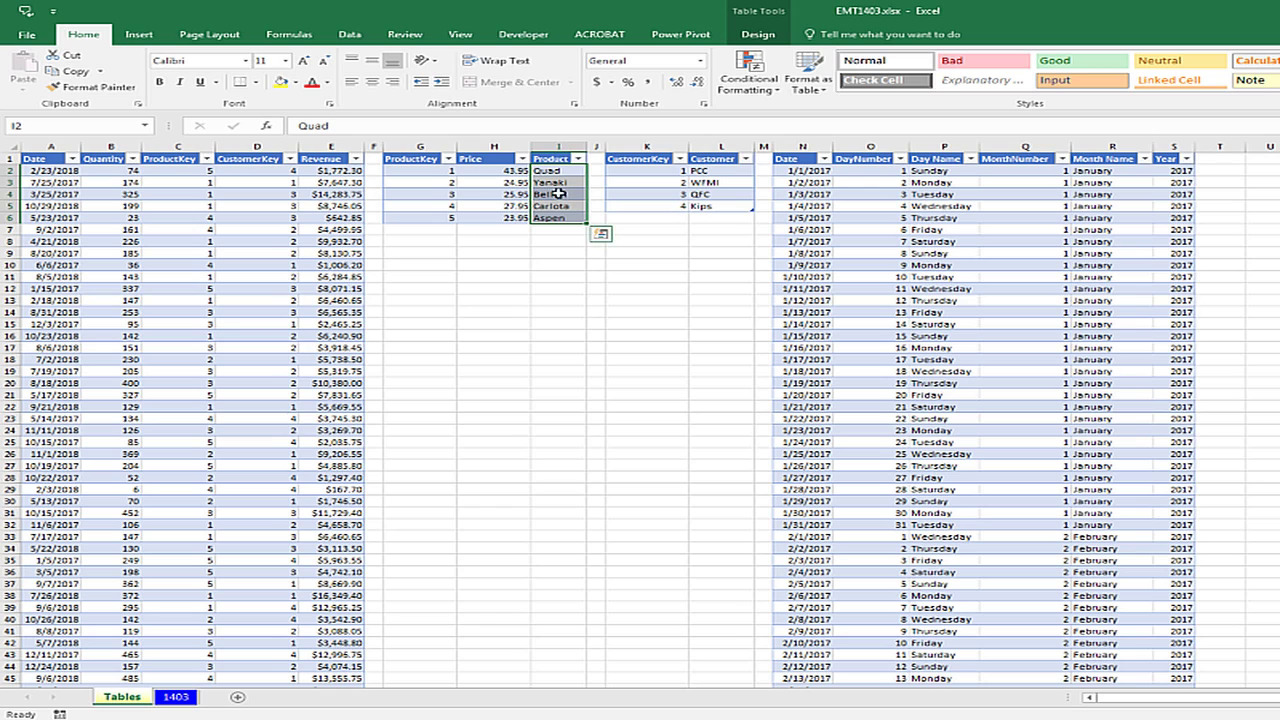
pyautogui.click(558, 193)
pyautogui.click(716, 180)
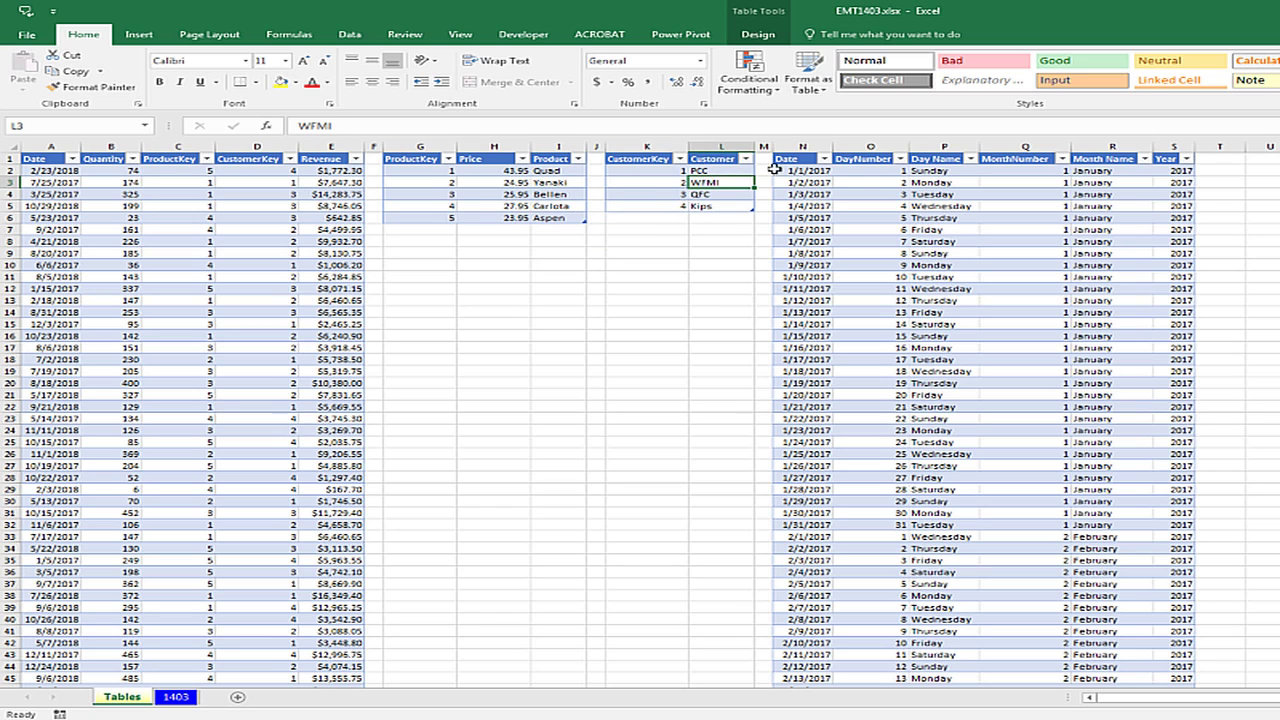
pyautogui.click(958, 228)
pyautogui.click(680, 36)
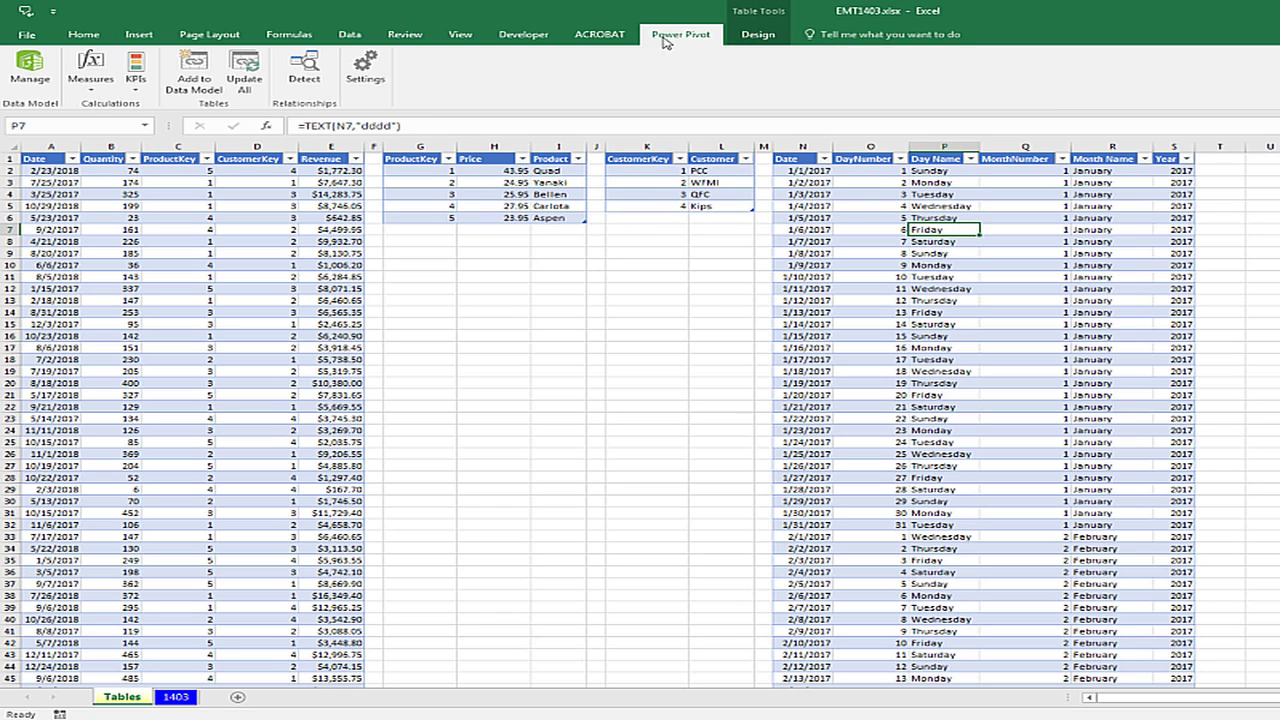
# Open the Data Model, review fSales relationships in Diagram View, then return to Data View.
pyautogui.click(30, 75)
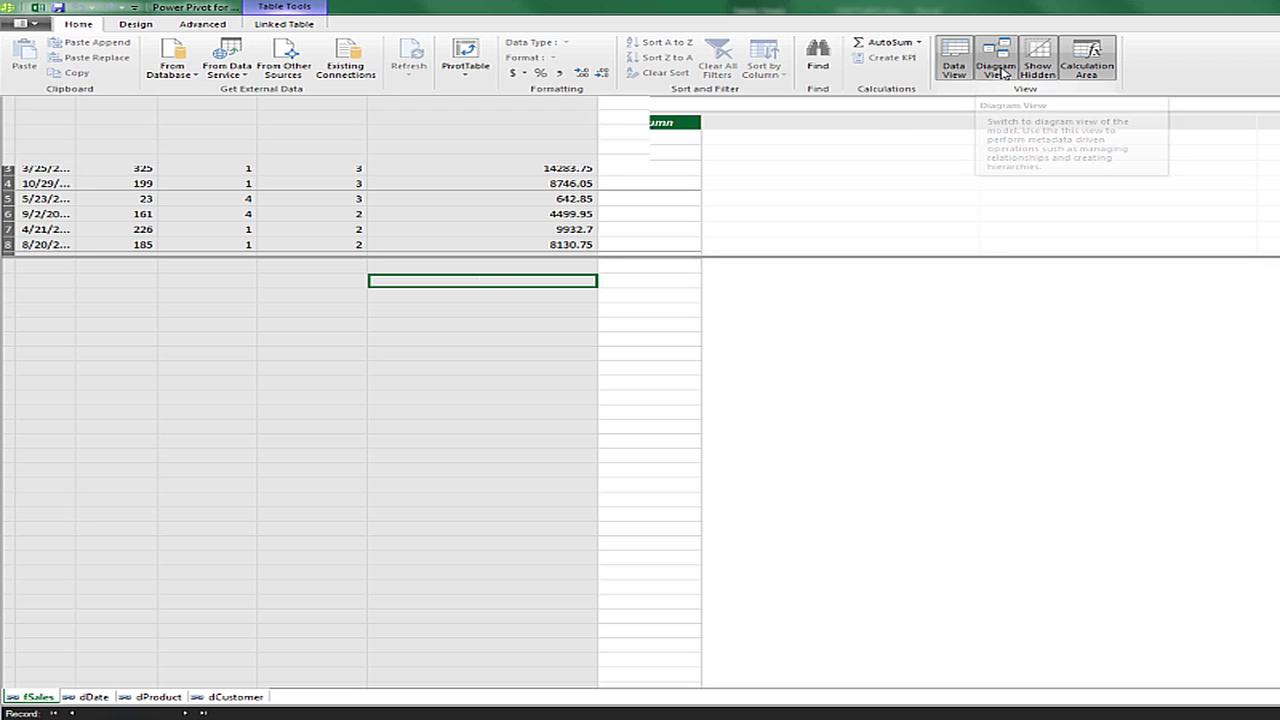
pyautogui.click(1000, 70)
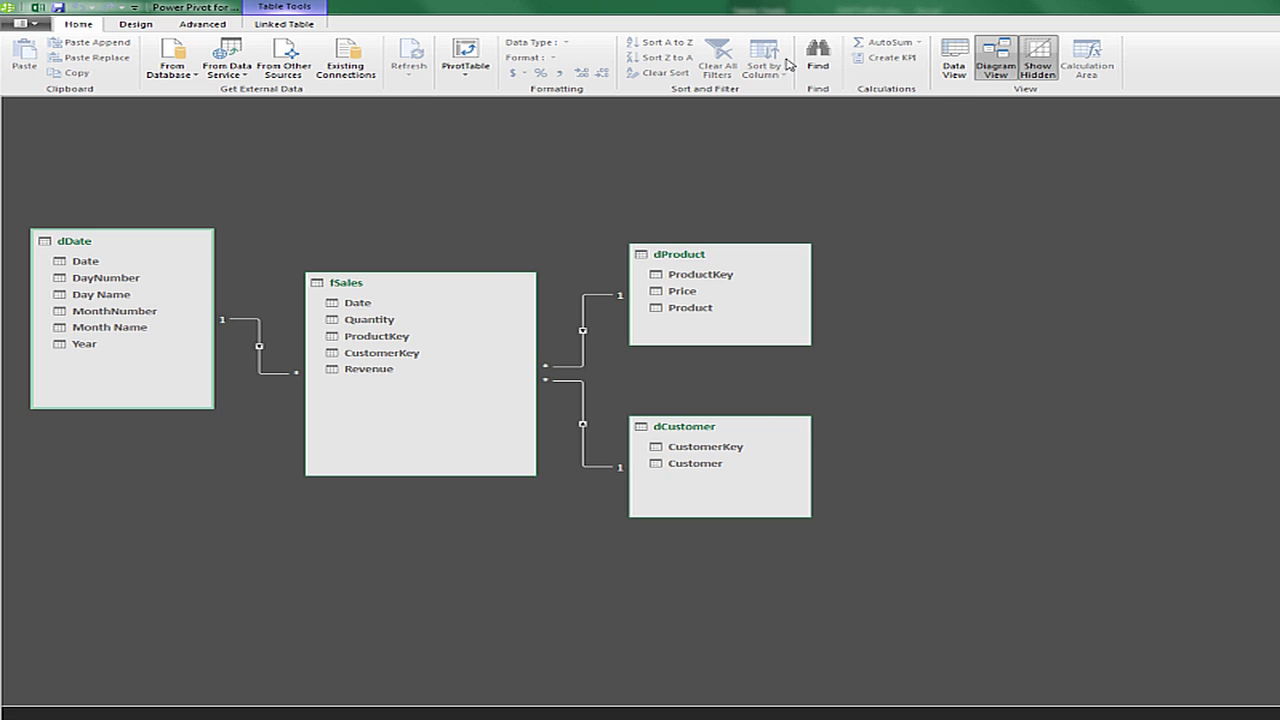
pyautogui.click(954, 70)
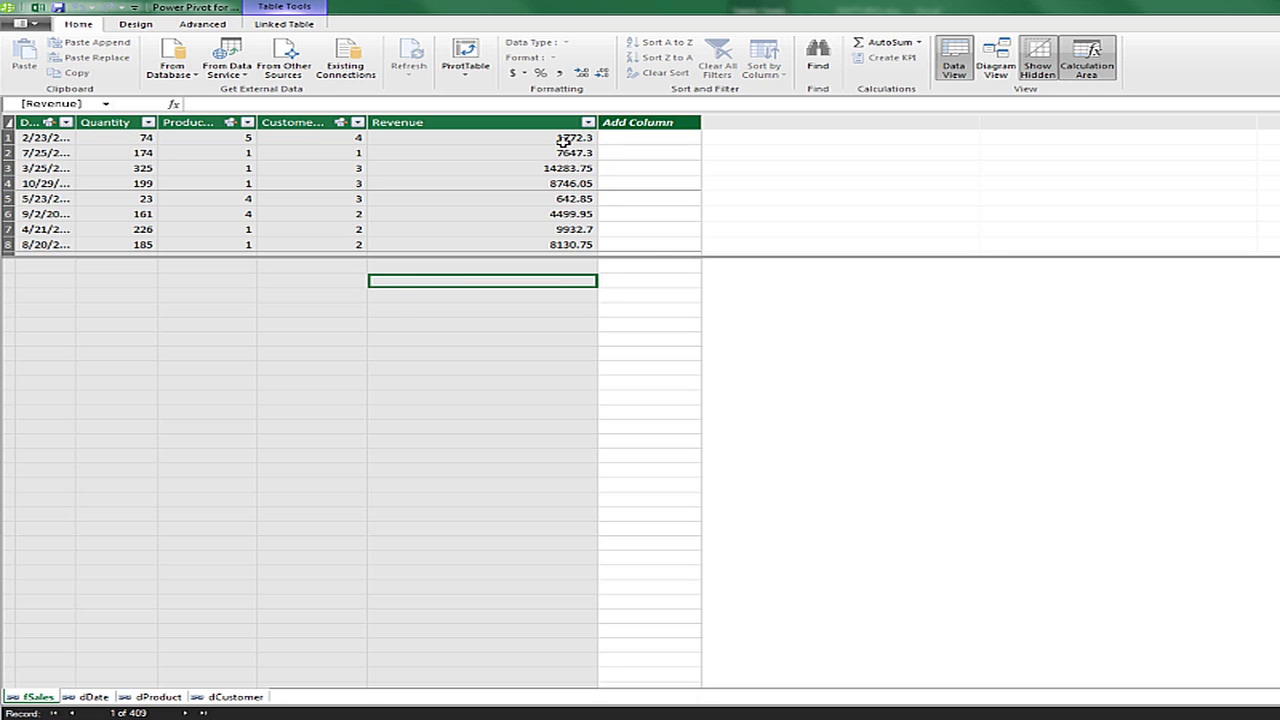
# Create a Data Model PivotTable on a new worksheet with dProduct Product as rows.
pyautogui.click(463, 52)
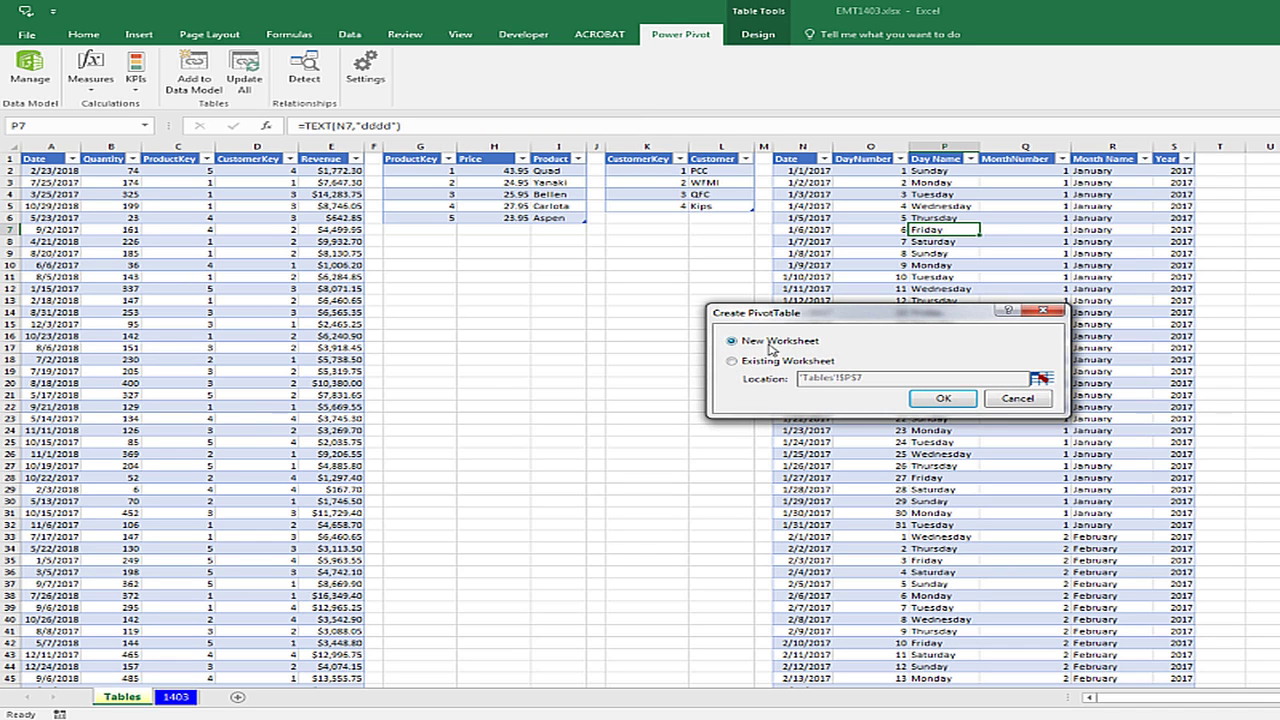
pyautogui.click(943, 398)
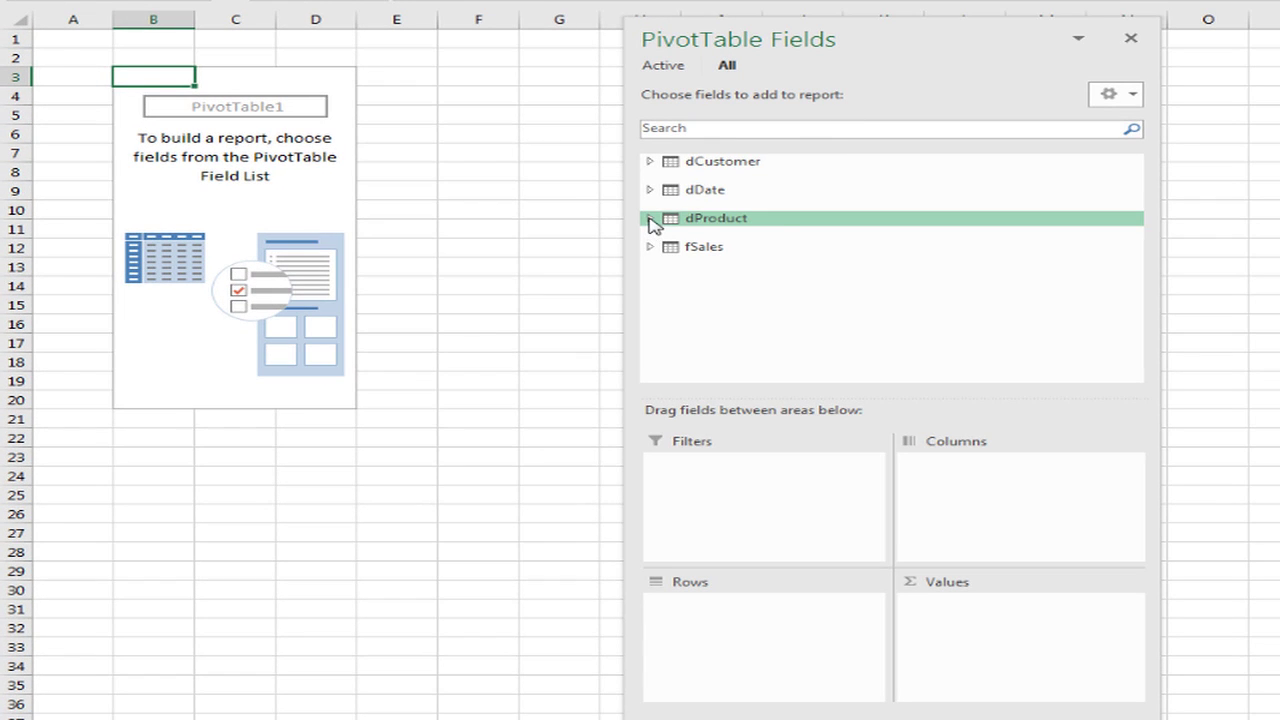
pyautogui.click(651, 219)
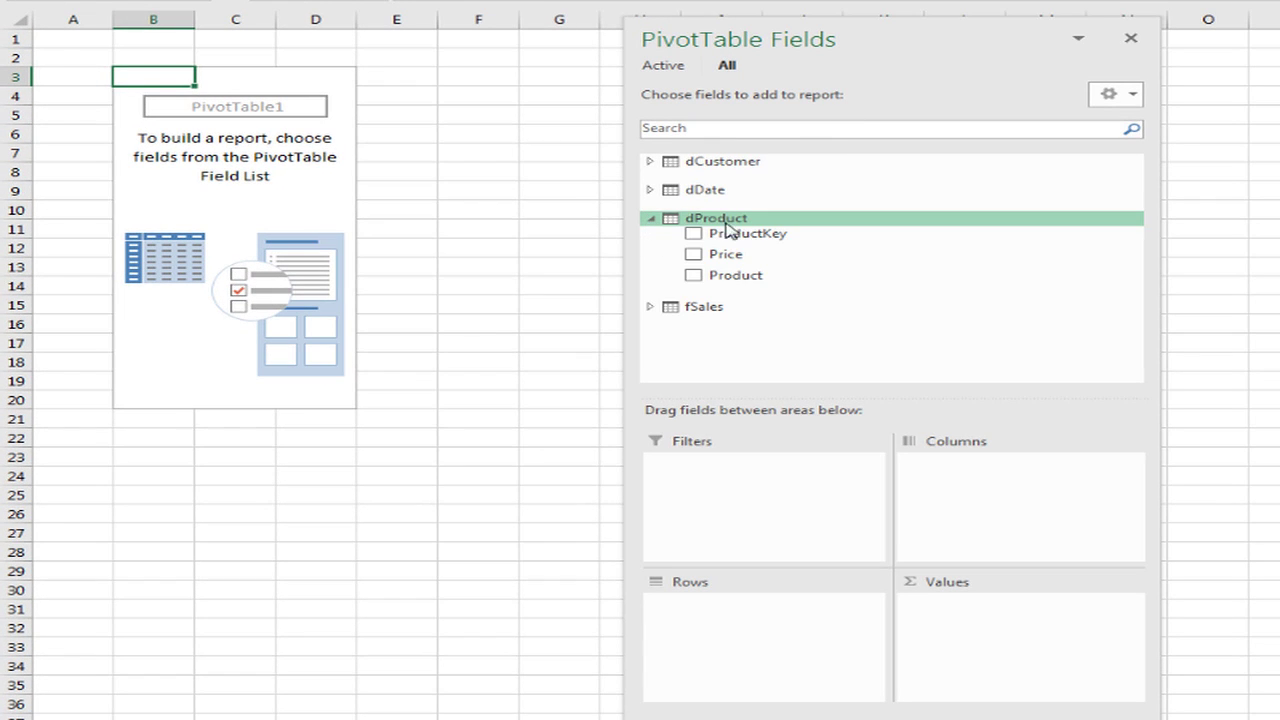
pyautogui.moveTo(735, 278); pyautogui.dragTo(800, 645)
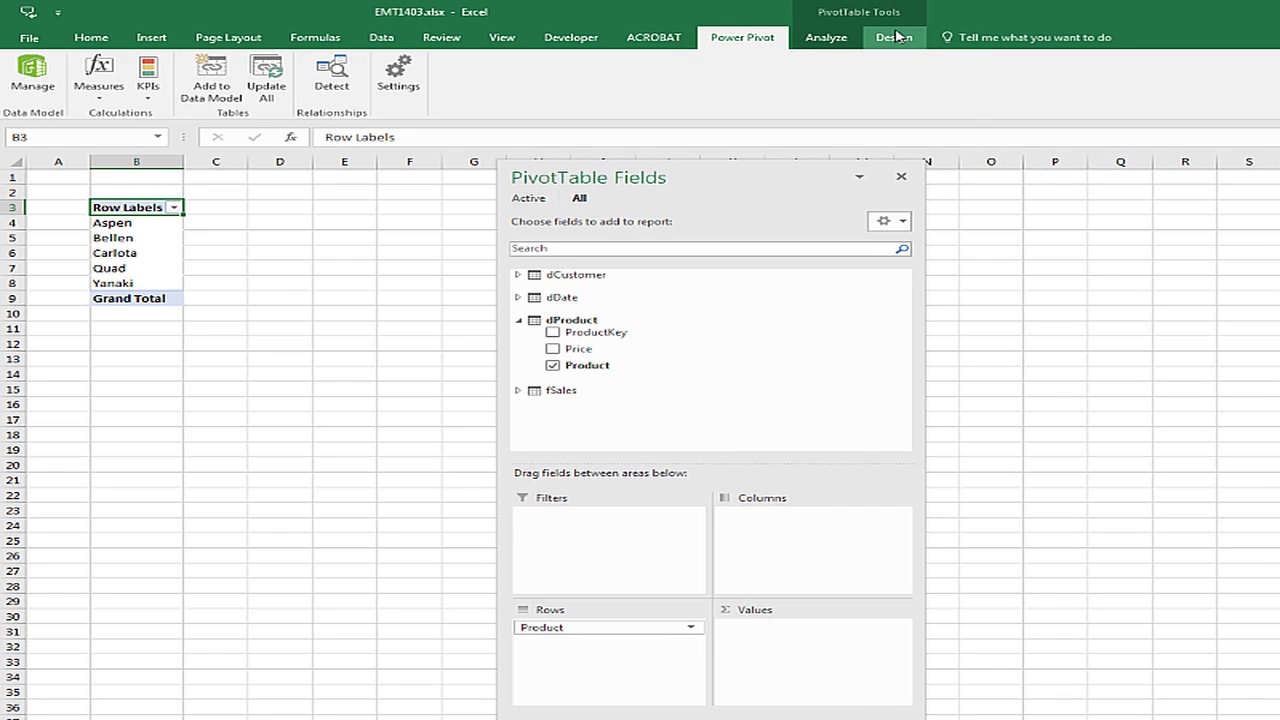
# Switch the PivotTable's report layout to Tabular Form.
pyautogui.click(893, 37)
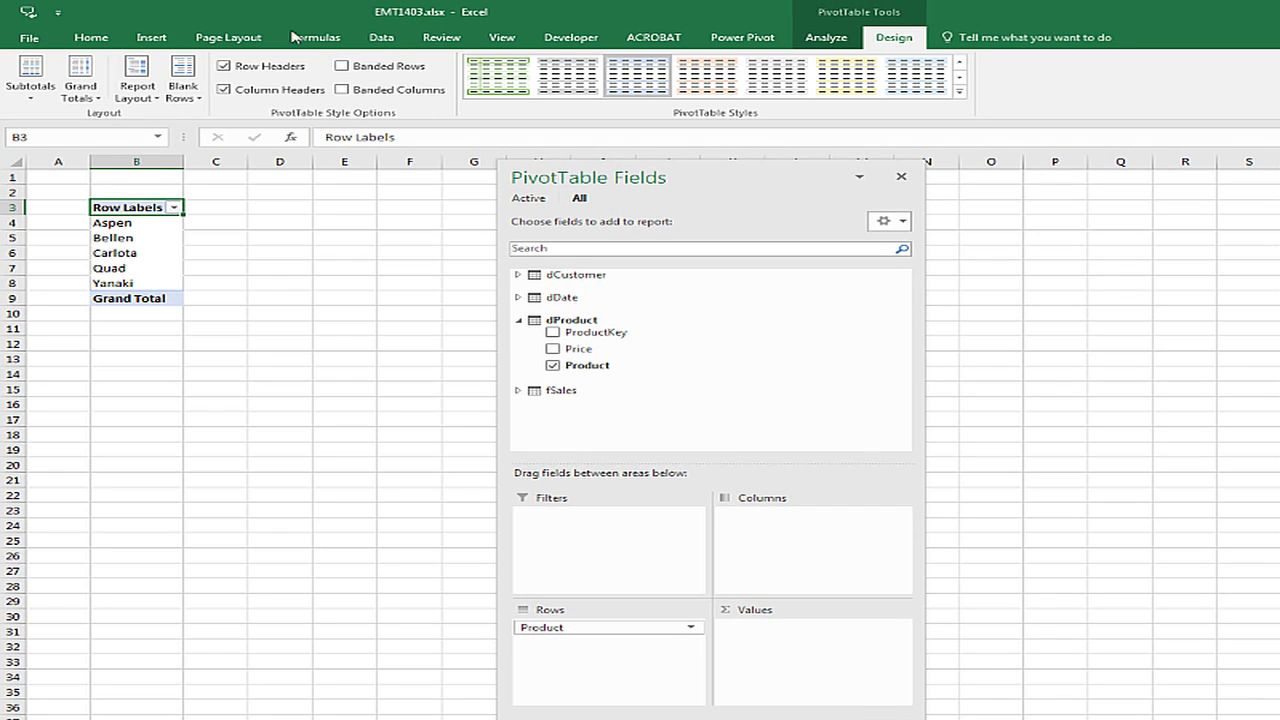
pyautogui.click(136, 82)
pyautogui.click(157, 184)
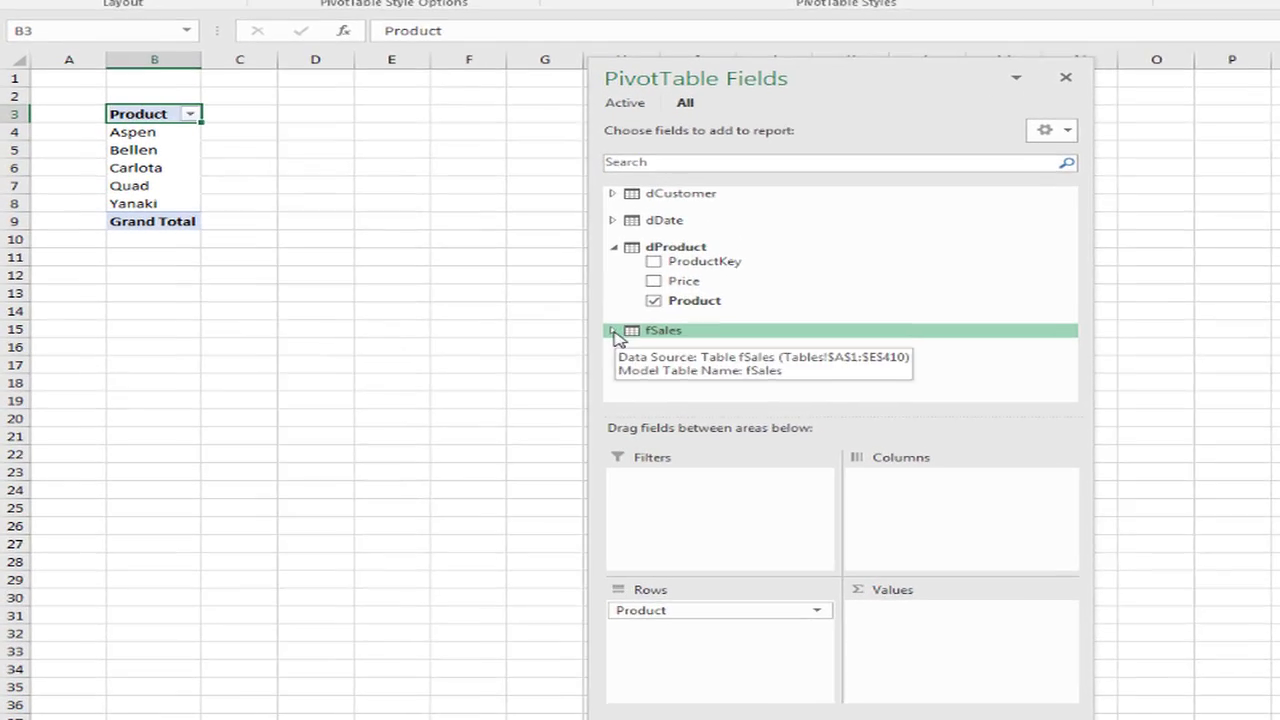
pyautogui.click(519, 390)
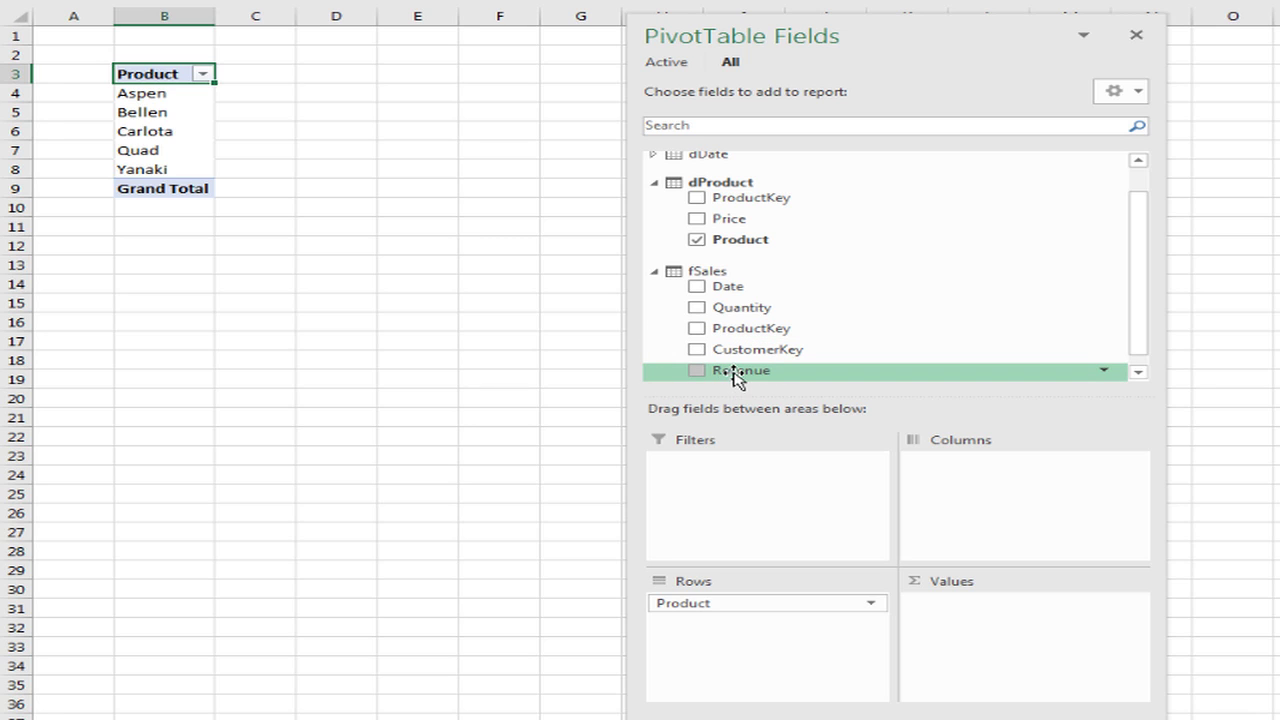
# Put fSales Revenue and dProduct Product in Values, totalling 2305026.4 revenue across 5 products.
pyautogui.moveTo(735, 375); pyautogui.dragTo(1004, 636)
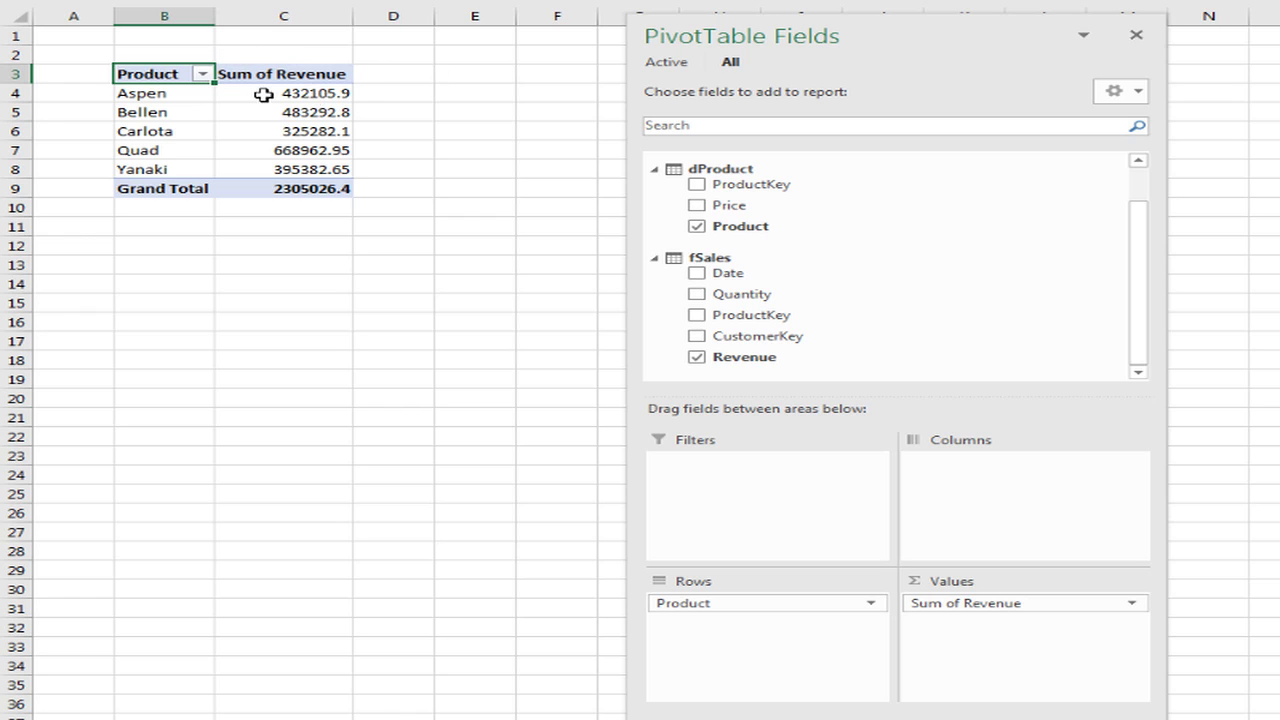
pyautogui.moveTo(290, 94)
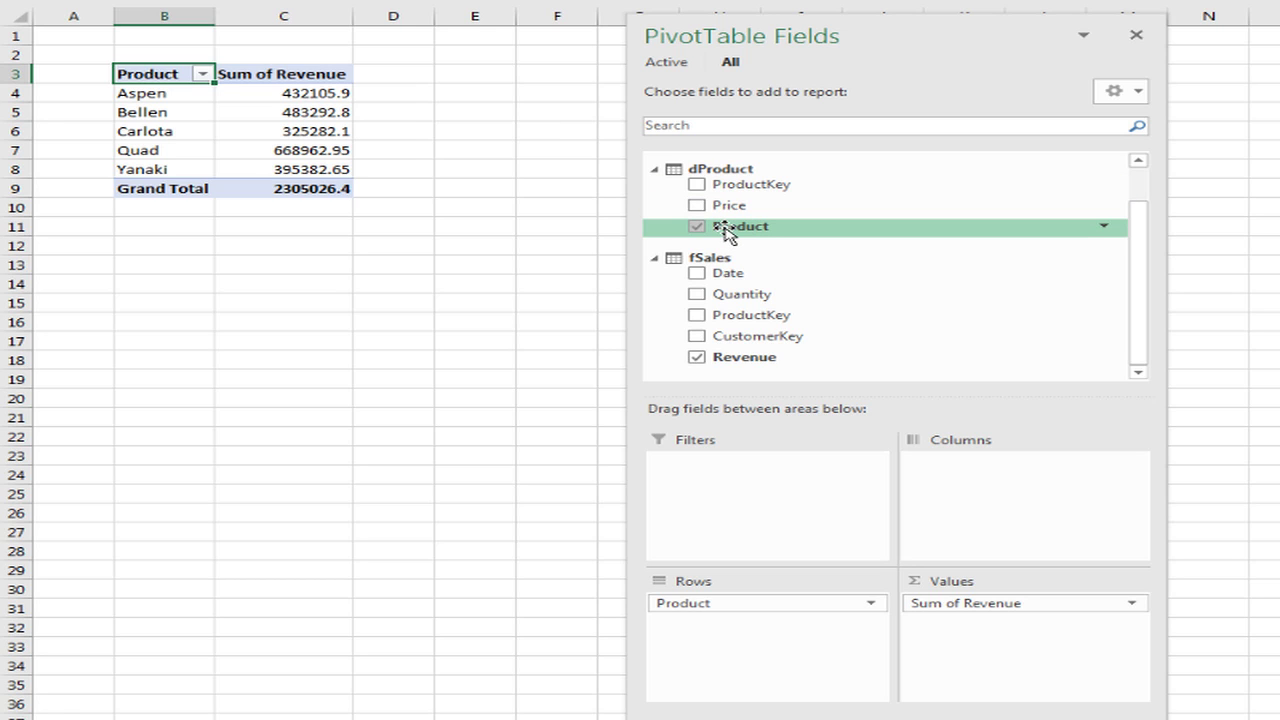
pyautogui.moveTo(727, 233); pyautogui.dragTo(972, 650)
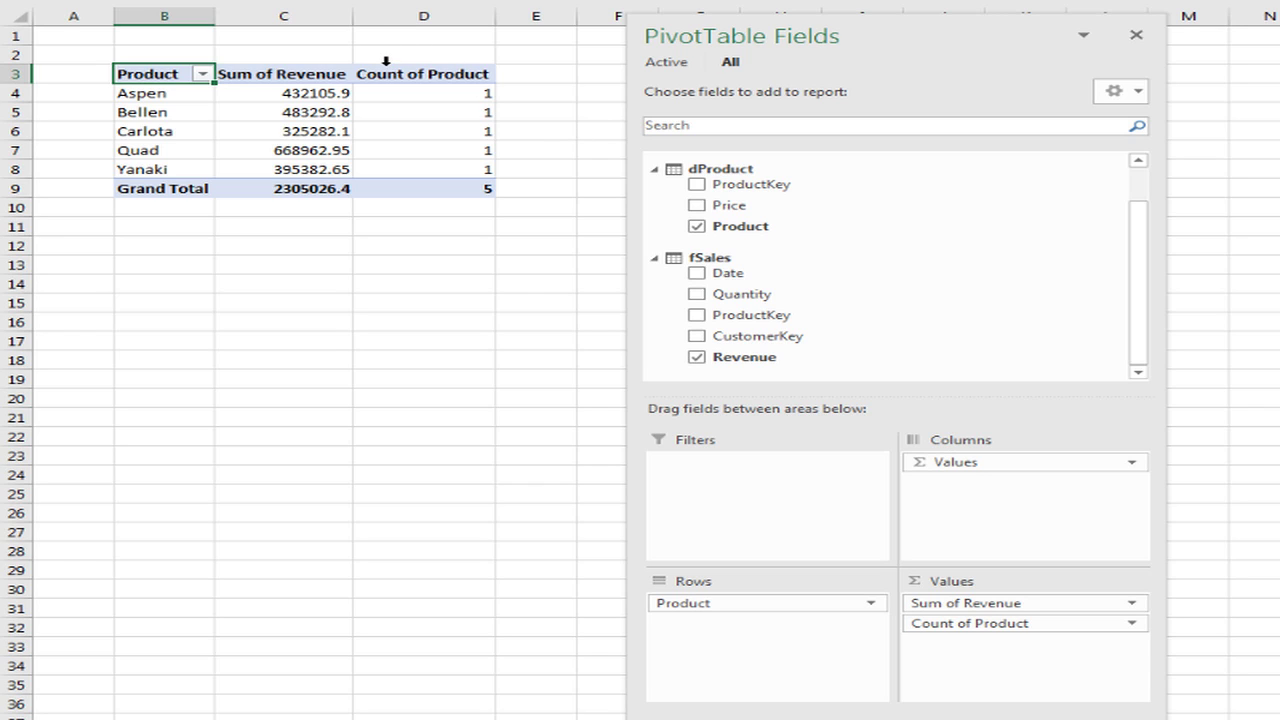
pyautogui.click(837, 183)
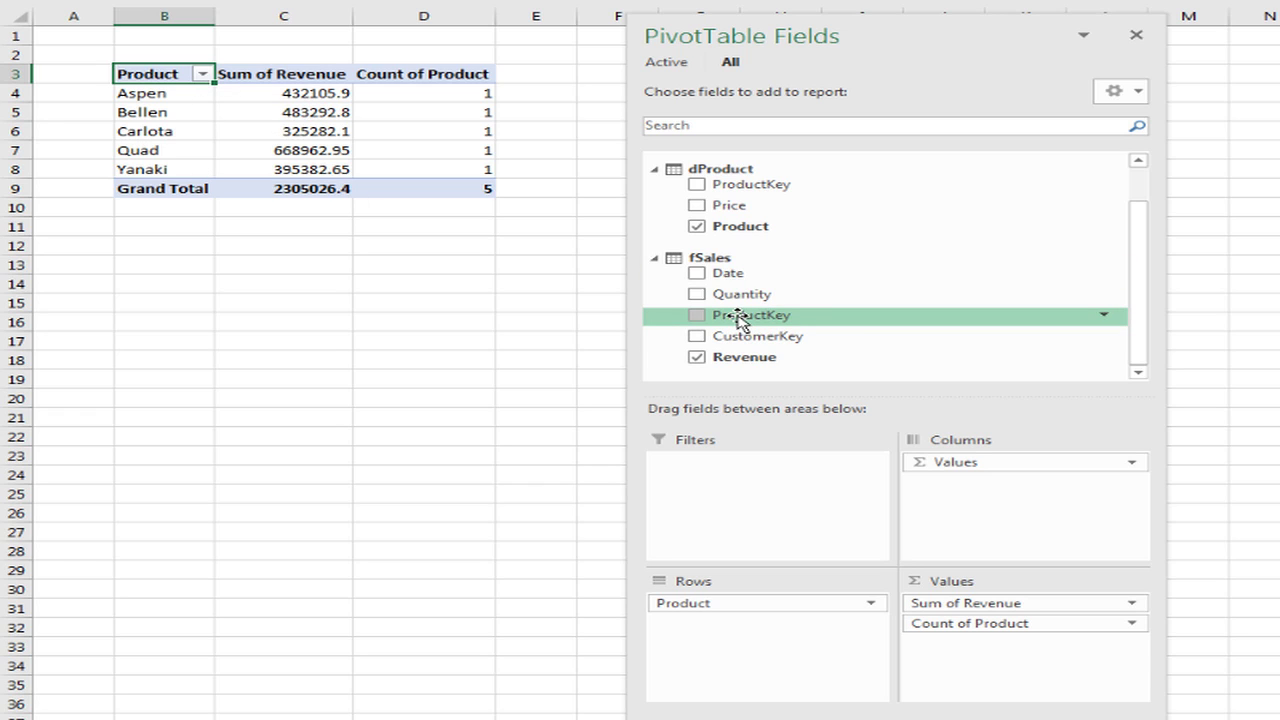
# Add fSales ProductKey to Values as Sum of ProductKey, totalling 1223.
pyautogui.moveTo(740, 320); pyautogui.dragTo(1045, 668)
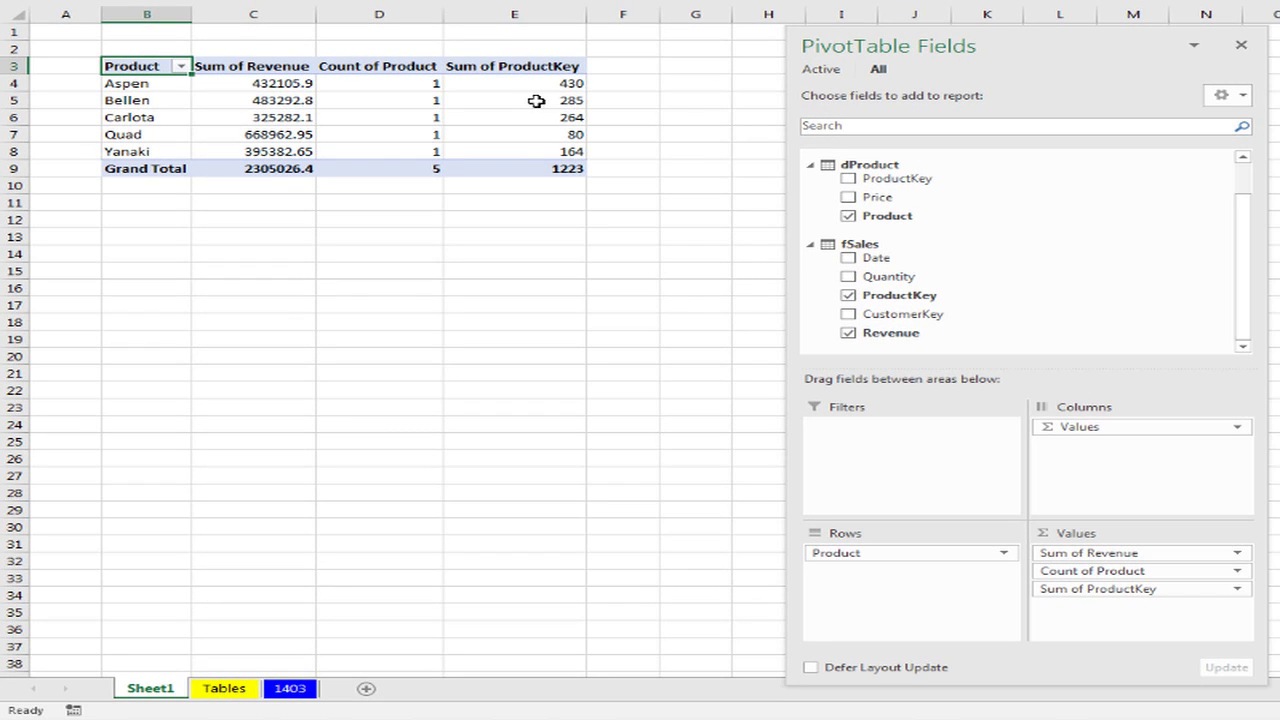
pyautogui.moveTo(581, 109)
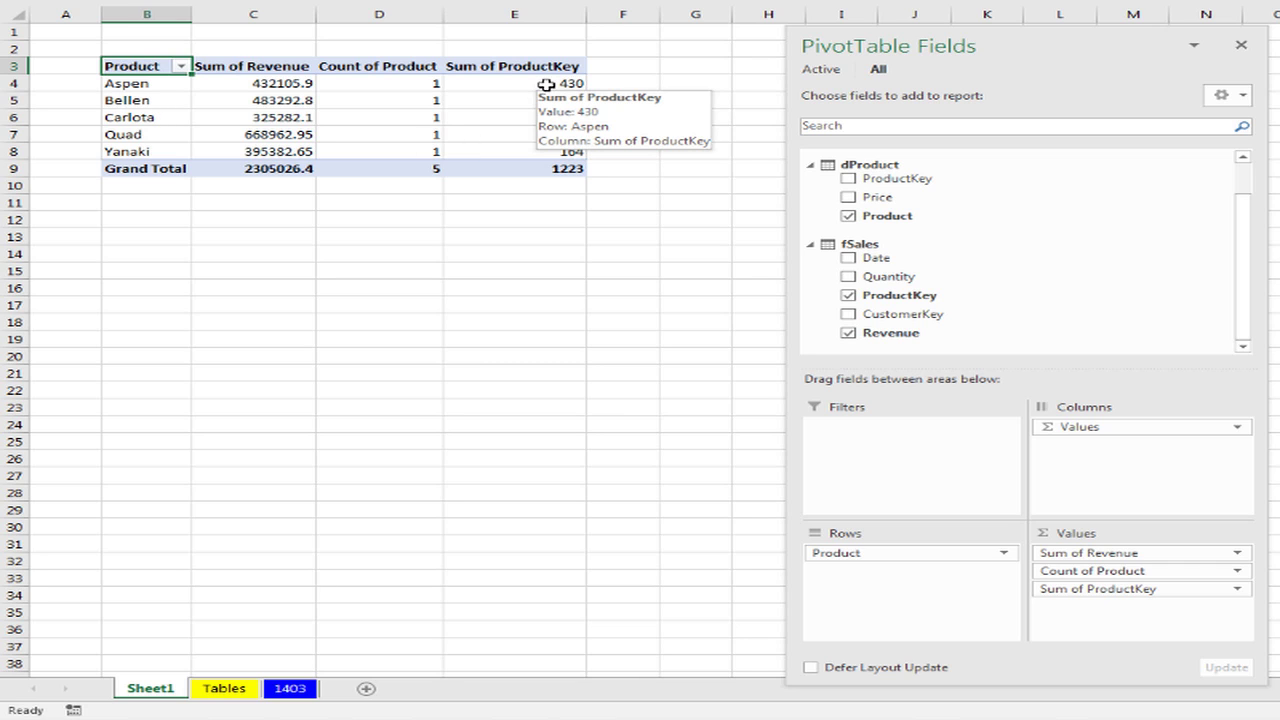
# Summarize the ProductKey values by Count, giving 409 transactions in total.
pyautogui.rightClick(546, 85)
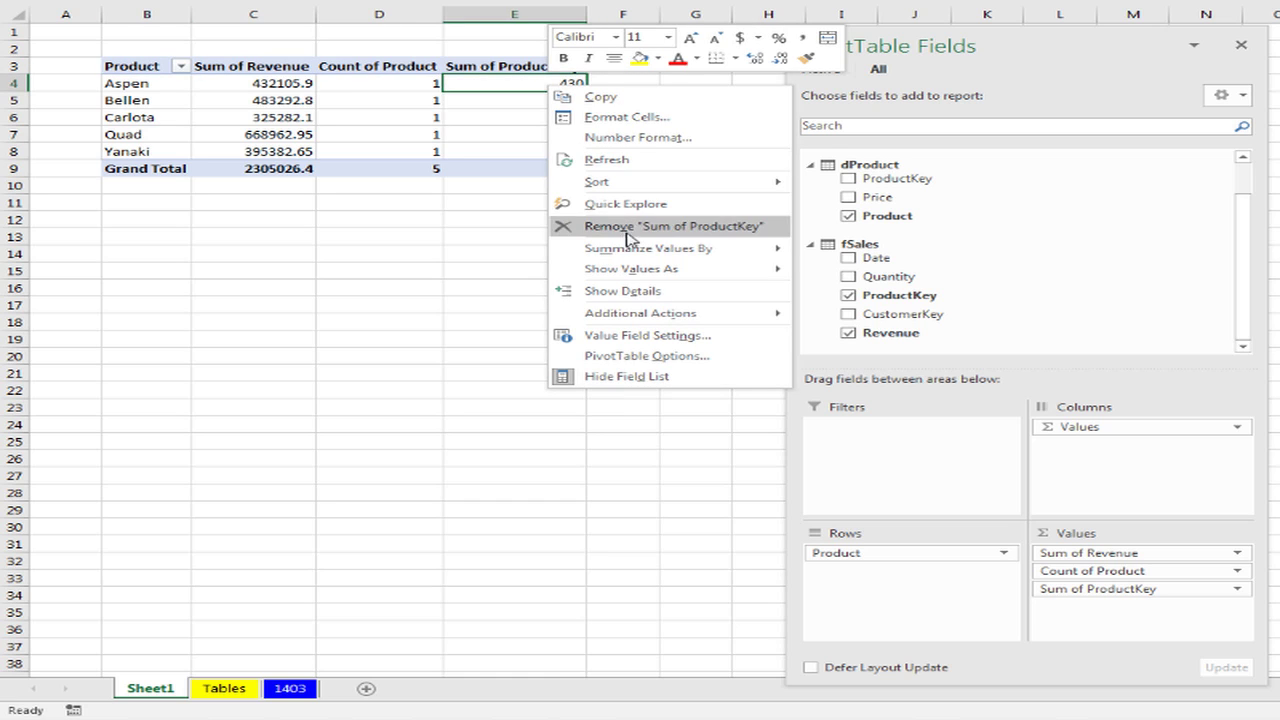
pyautogui.moveTo(637, 258)
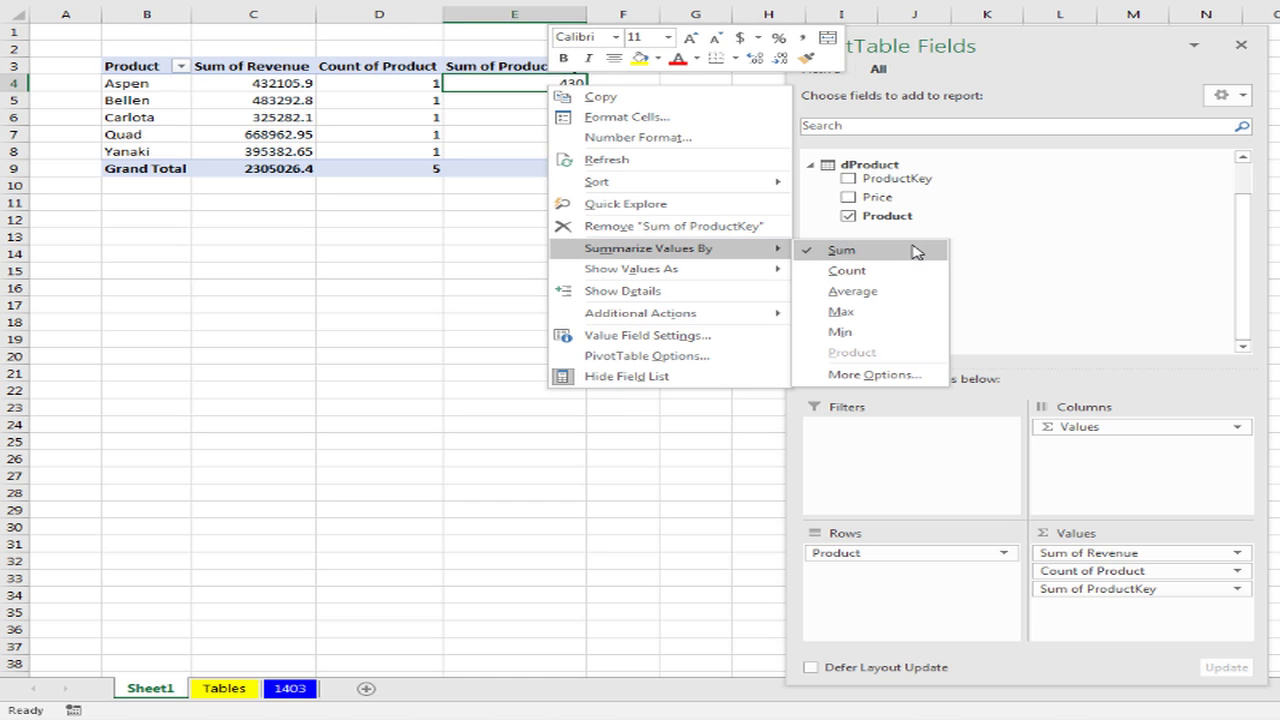
pyautogui.click(855, 281)
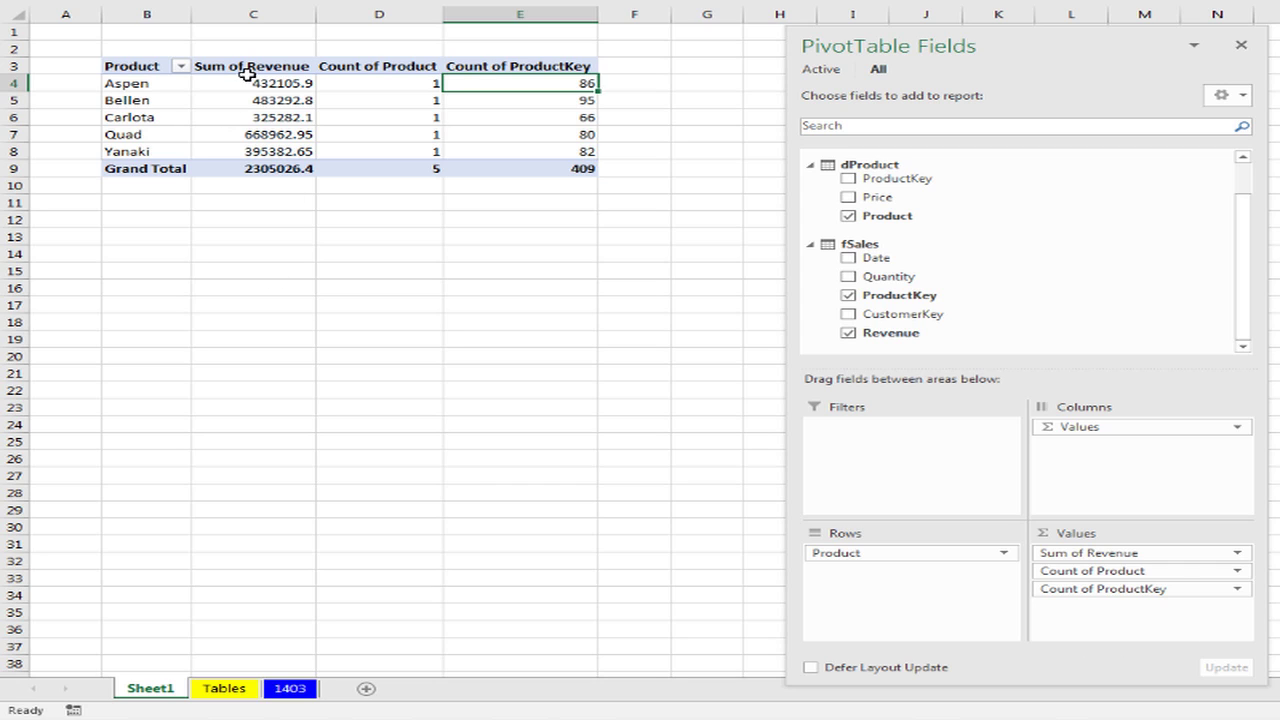
# Format Sum of Revenue as Currency with 2 decimals, showing a $2,305,026.40 grand total.
pyautogui.click(257, 83)
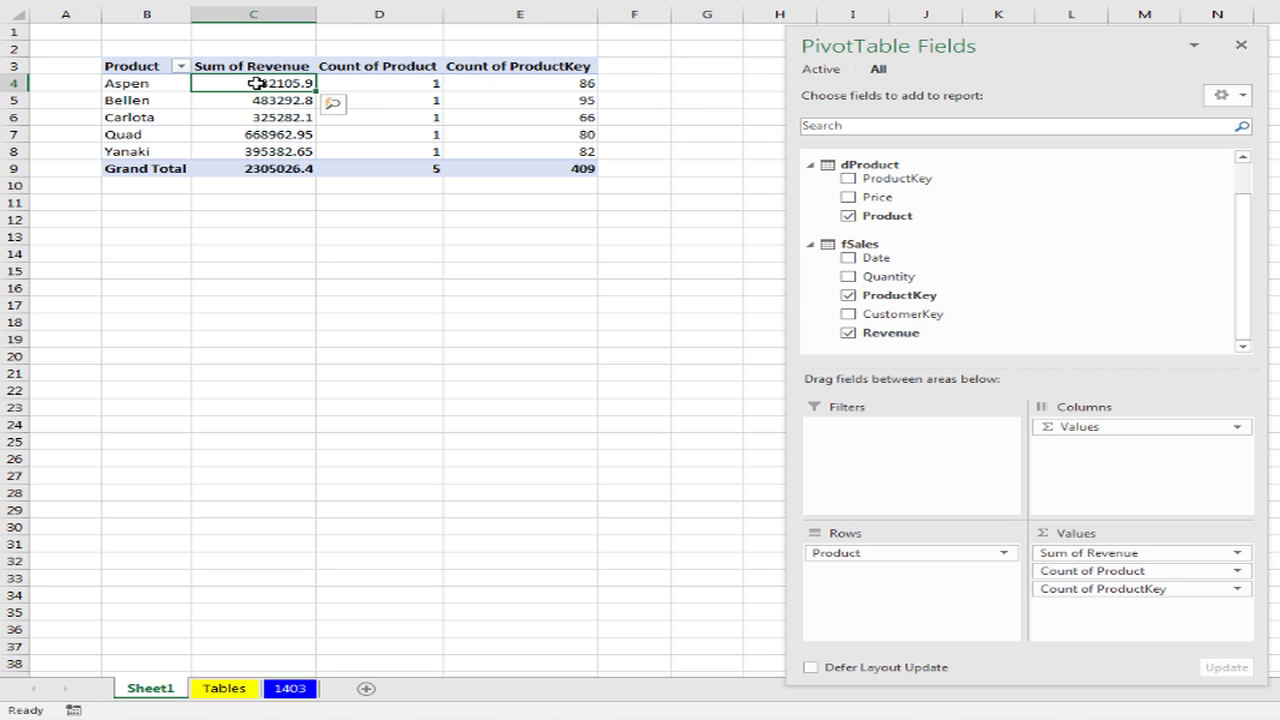
pyautogui.rightClick(257, 84)
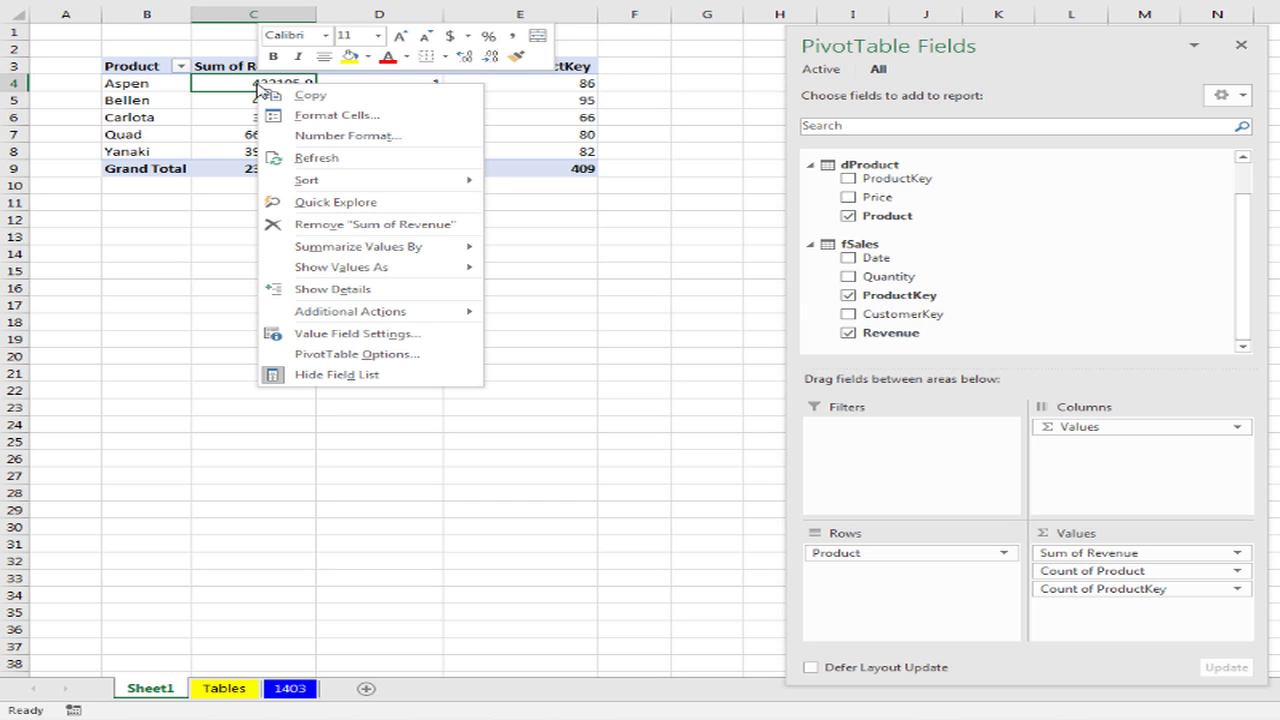
pyautogui.click(340, 135)
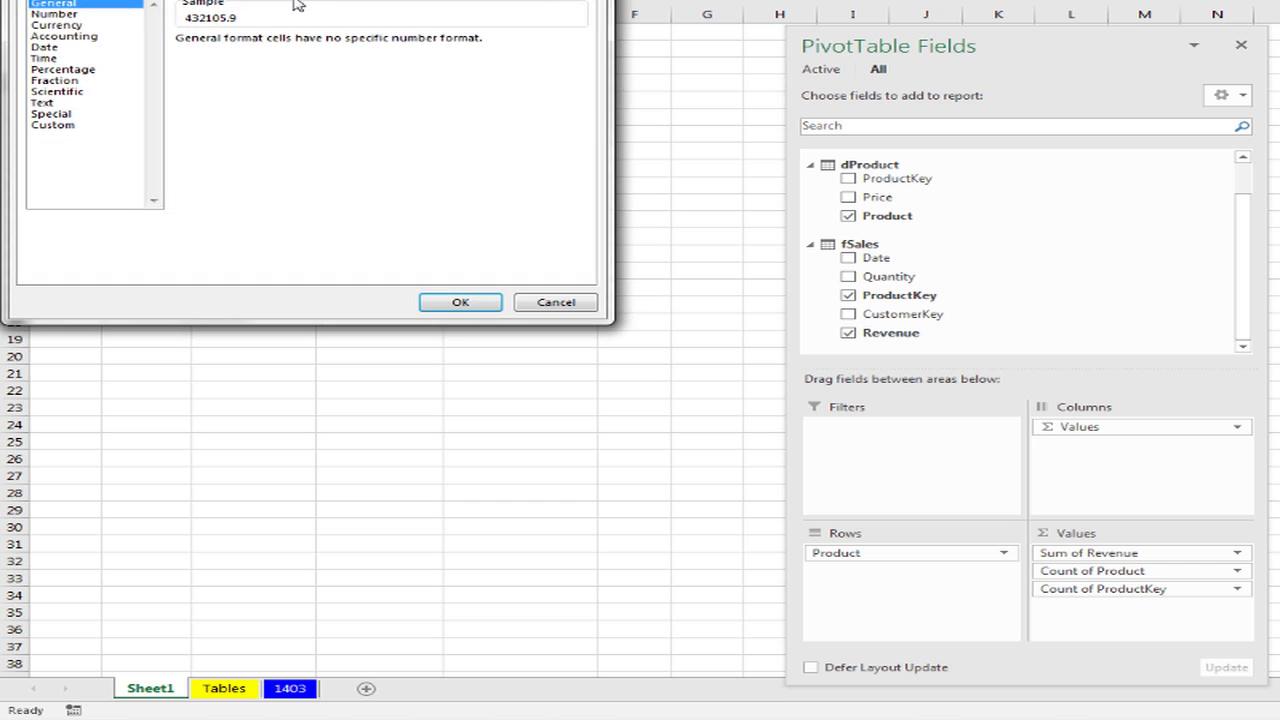
pyautogui.moveTo(366, 2); pyautogui.dragTo(740, 77)
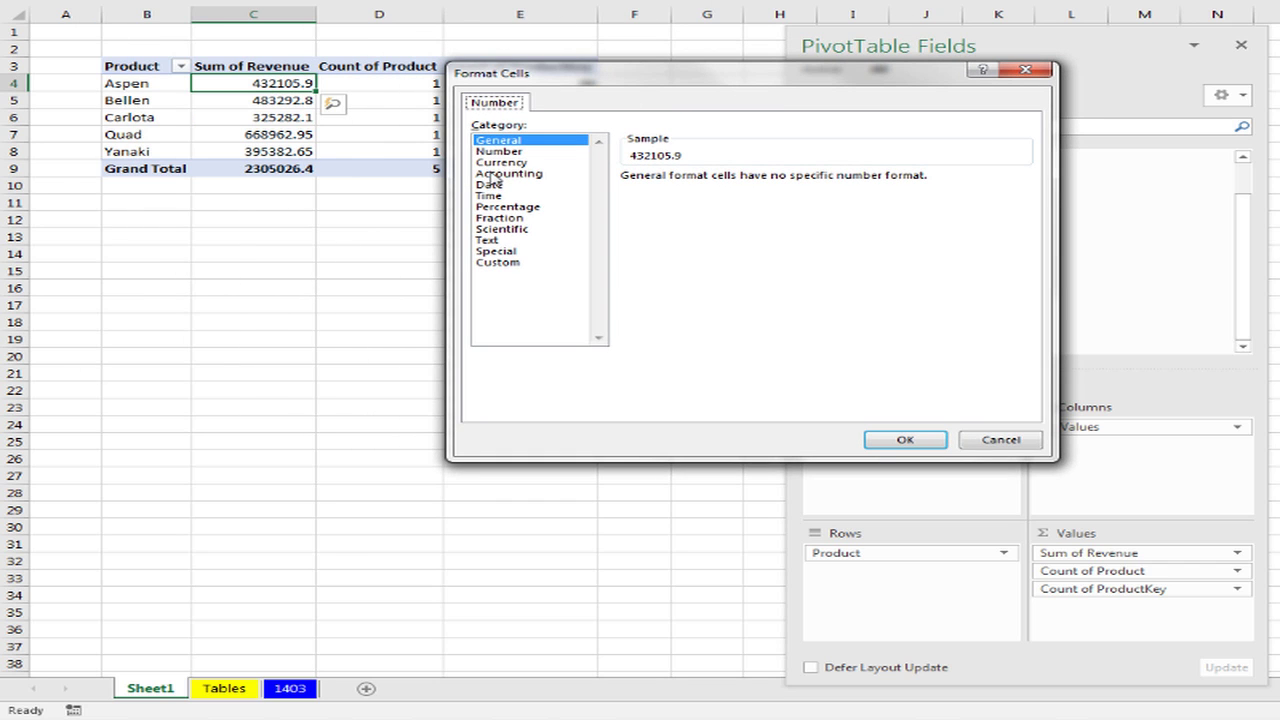
pyautogui.click(507, 164)
pyautogui.click(903, 440)
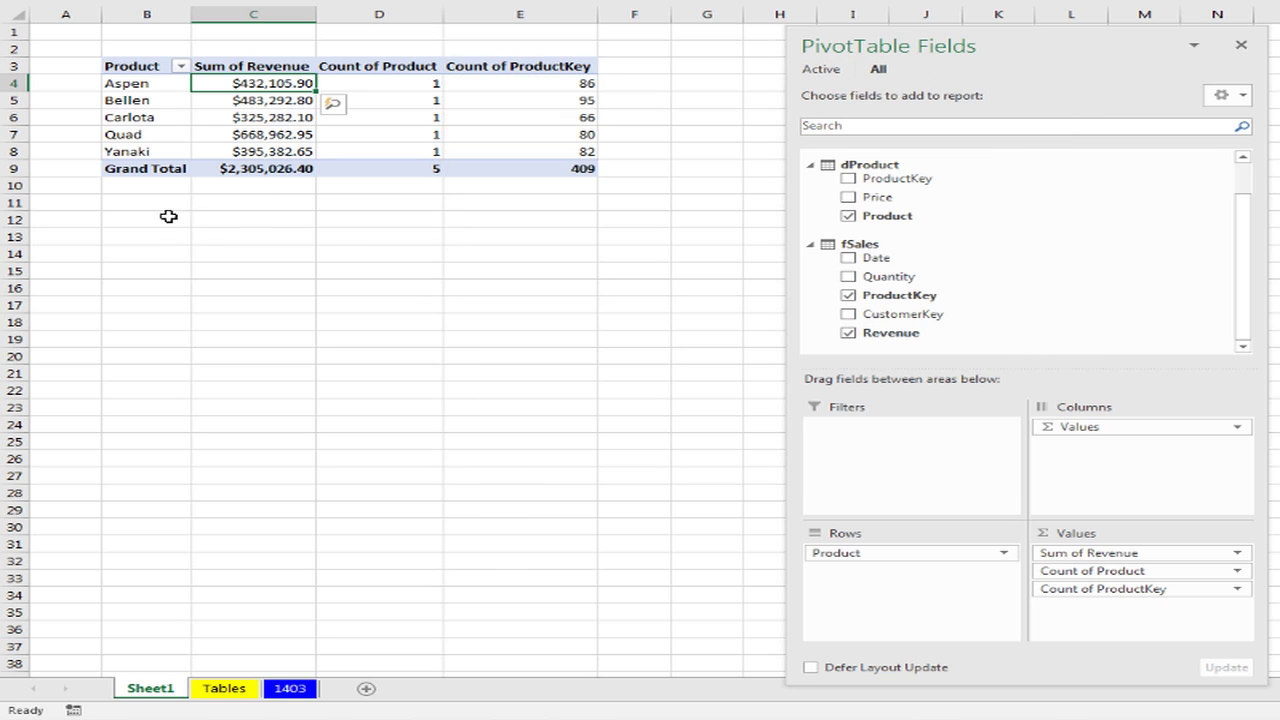
# Insert a second Data Model PivotTable at cell B12.
pyautogui.click(159, 221)
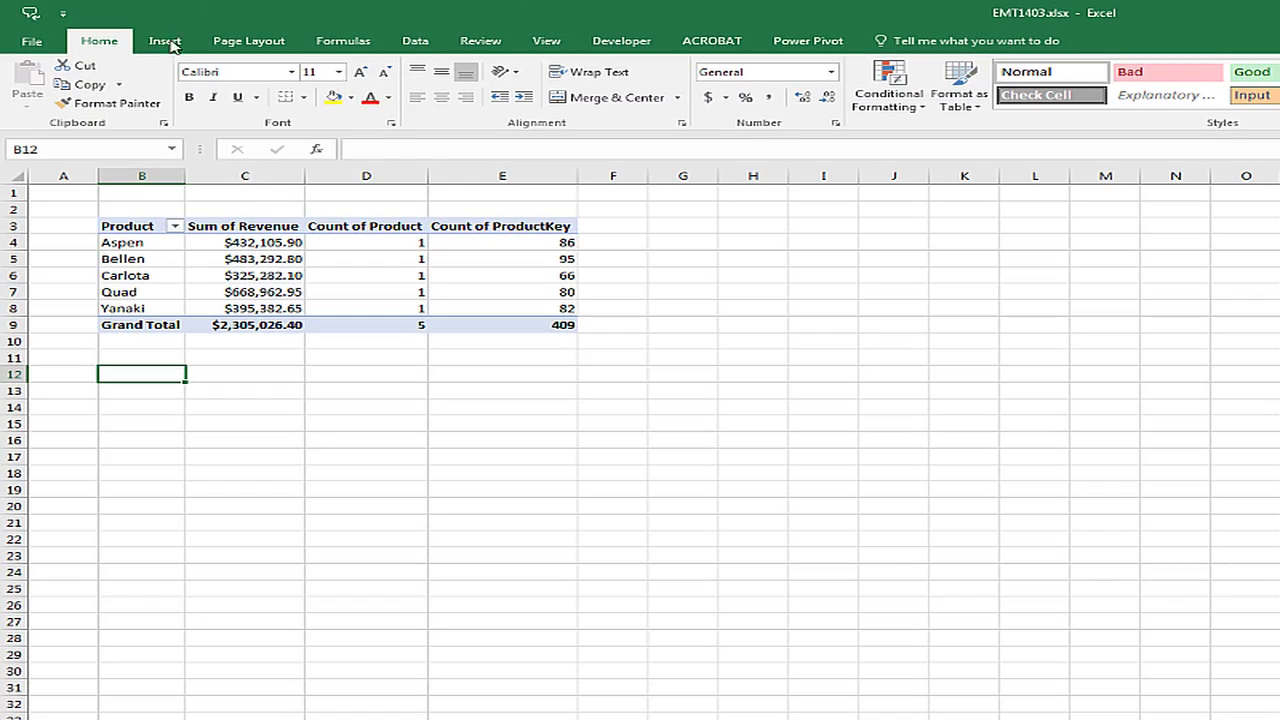
pyautogui.click(163, 40)
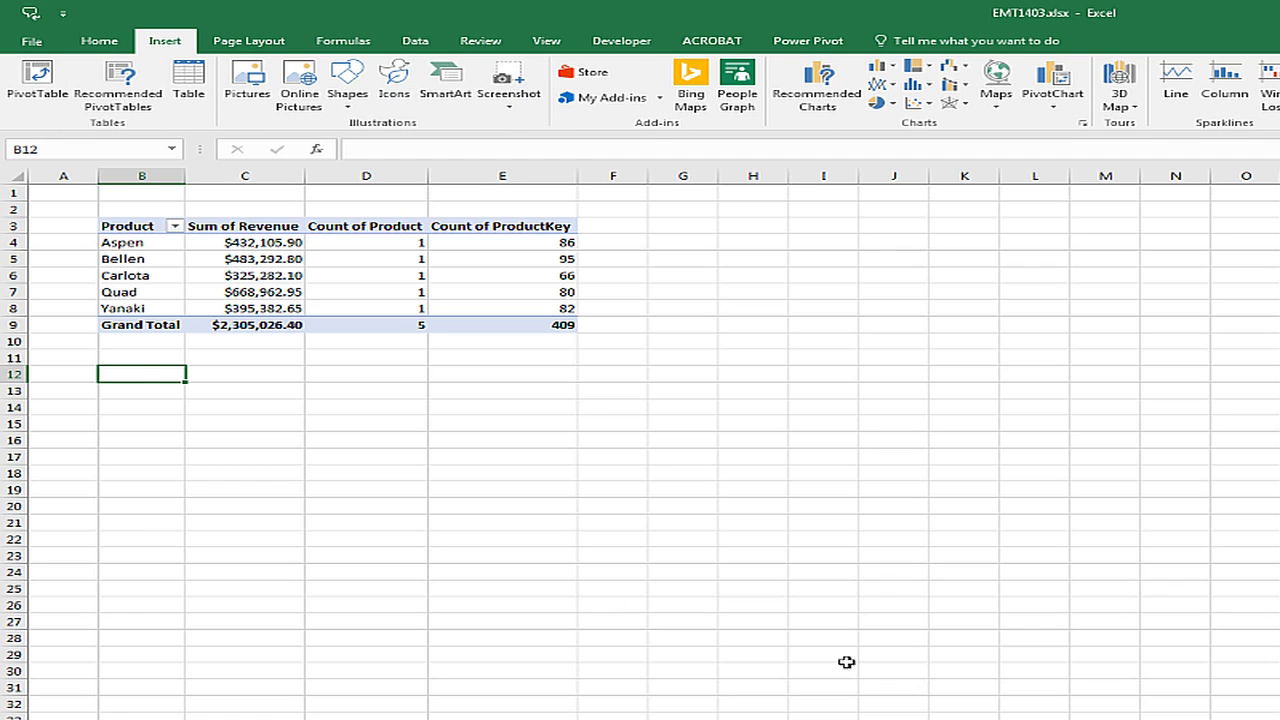
pyautogui.hotkey('alt', 'n')
pyautogui.press('v')
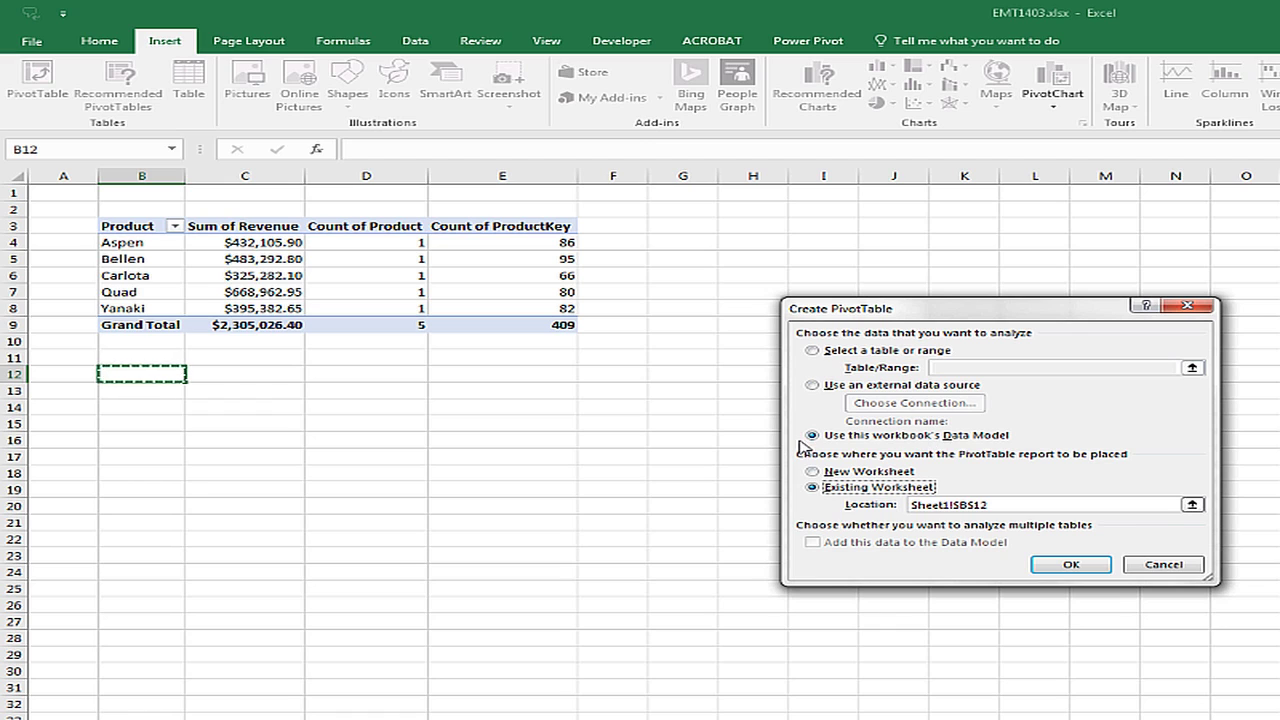
pyautogui.click(1071, 566)
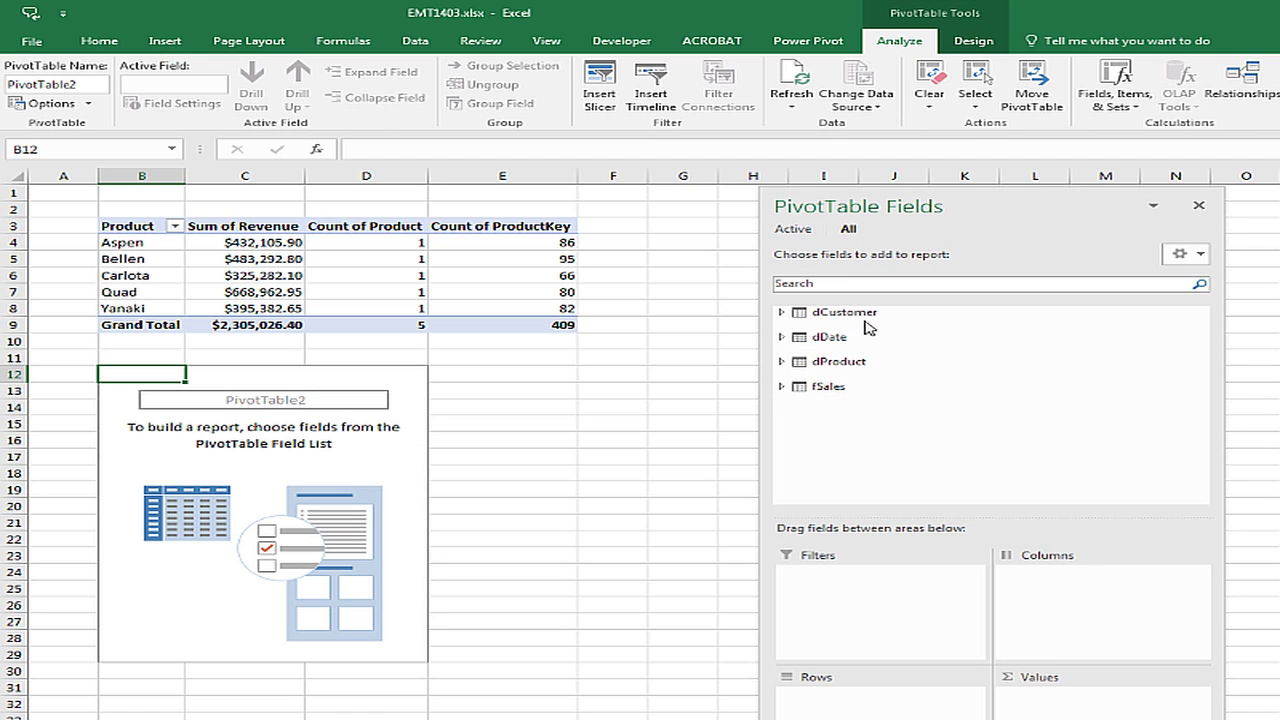
# Add dCustomer Customer to Rows and fSales Revenue to Values, totalling 2305026.4.
pyautogui.click(785, 313)
pyautogui.moveTo(925, 344); pyautogui.dragTo(926, 712)
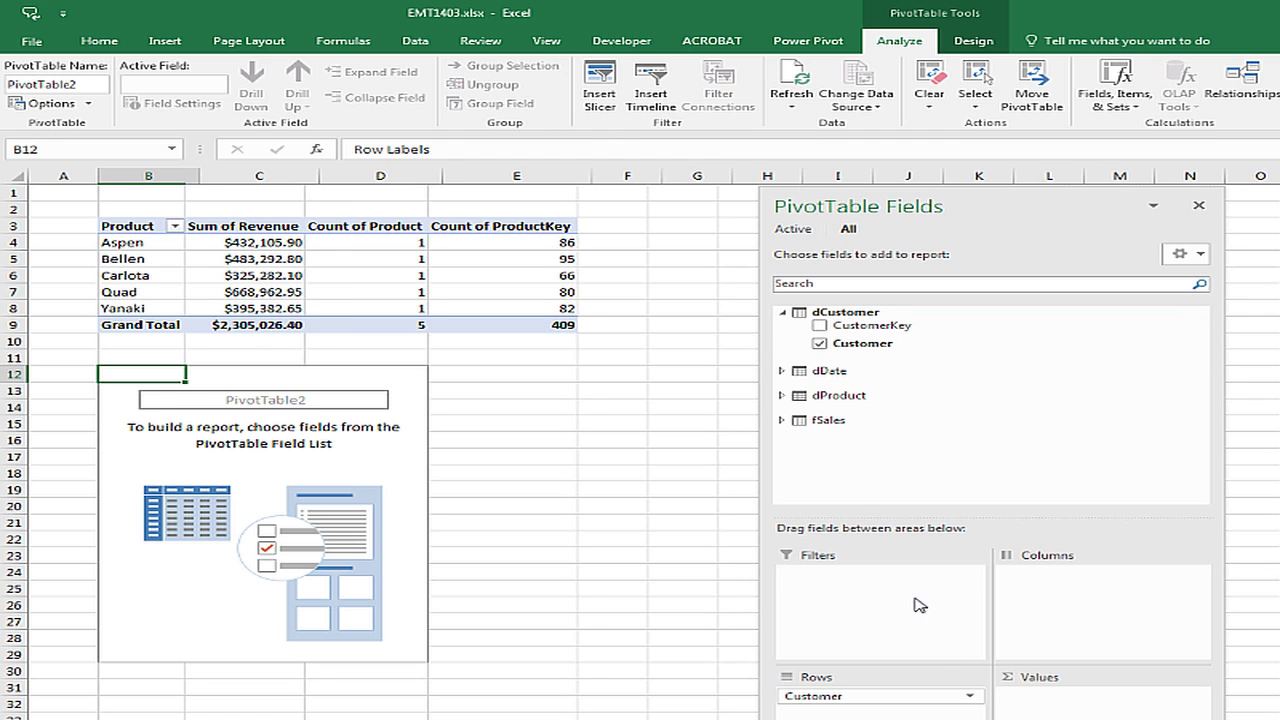
pyautogui.click(782, 420)
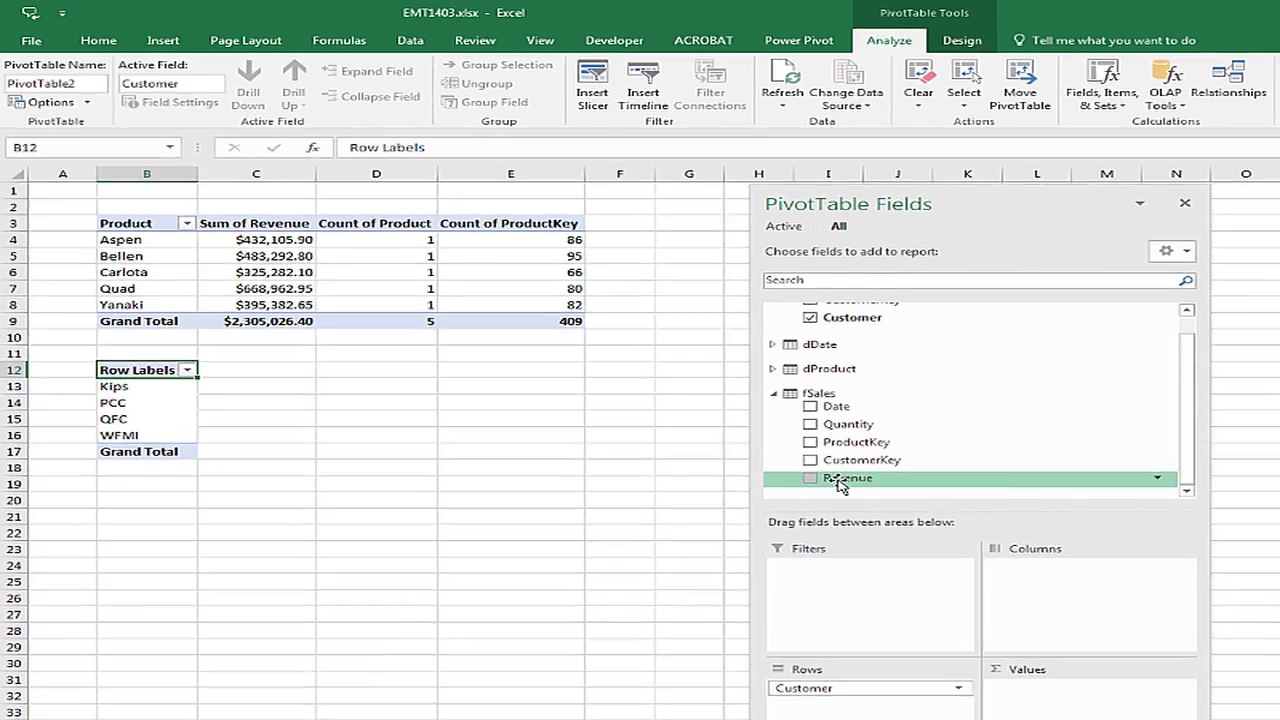
pyautogui.moveTo(849, 488); pyautogui.dragTo(1089, 685)
pyautogui.moveTo(1027, 645); pyautogui.dragTo(1020, 671)
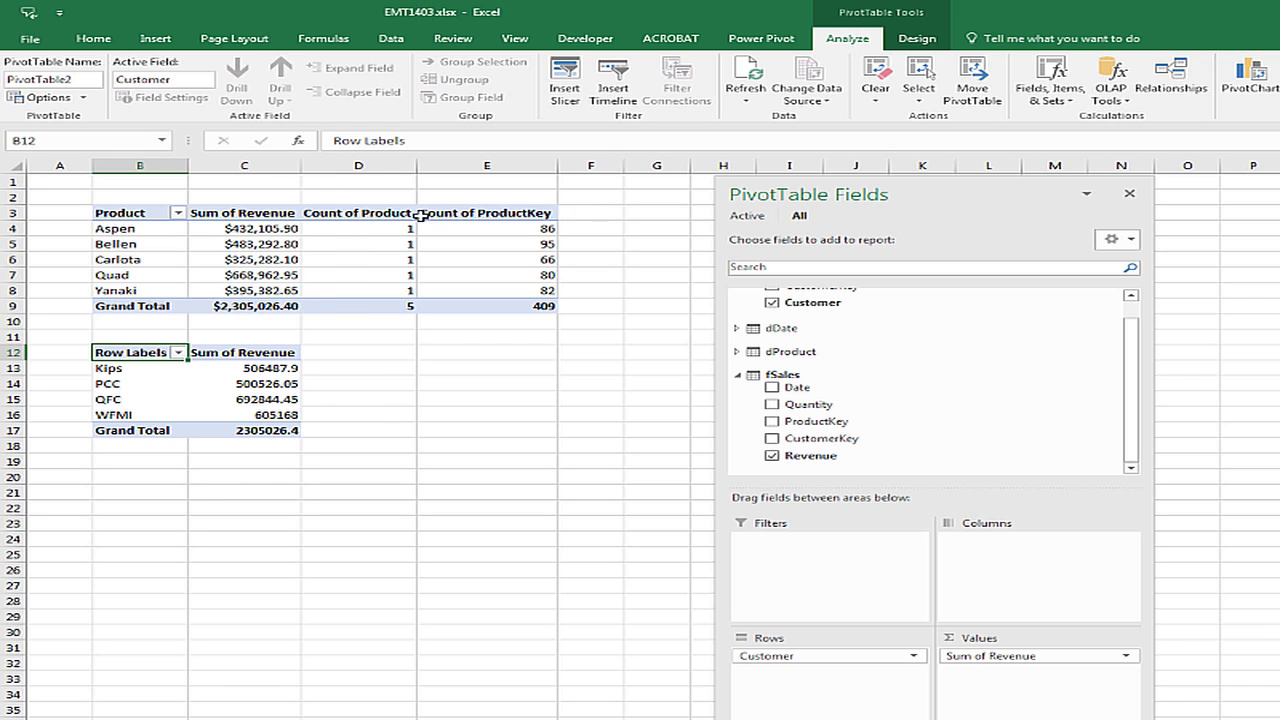
pyautogui.rightClick(251, 367)
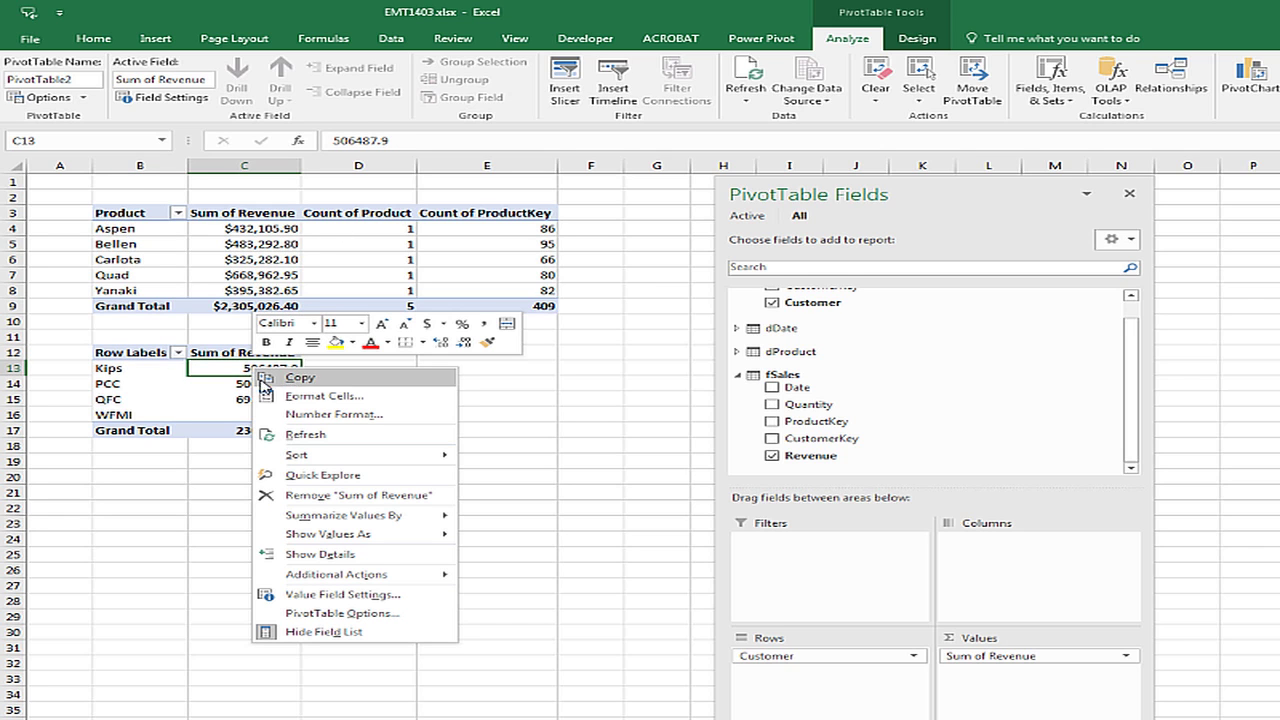
# Apply Currency format to the customer revenues, then check the Bellen, PCC and Quad values.
pyautogui.click(300, 416)
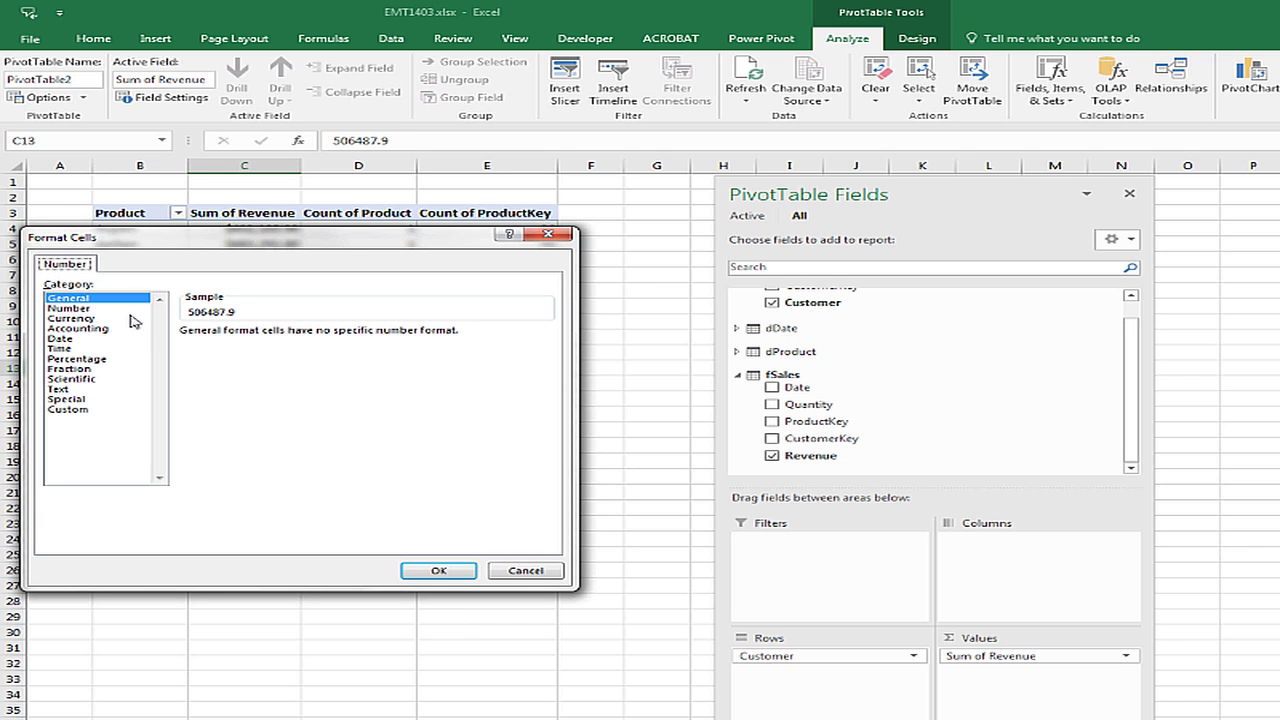
pyautogui.click(84, 320)
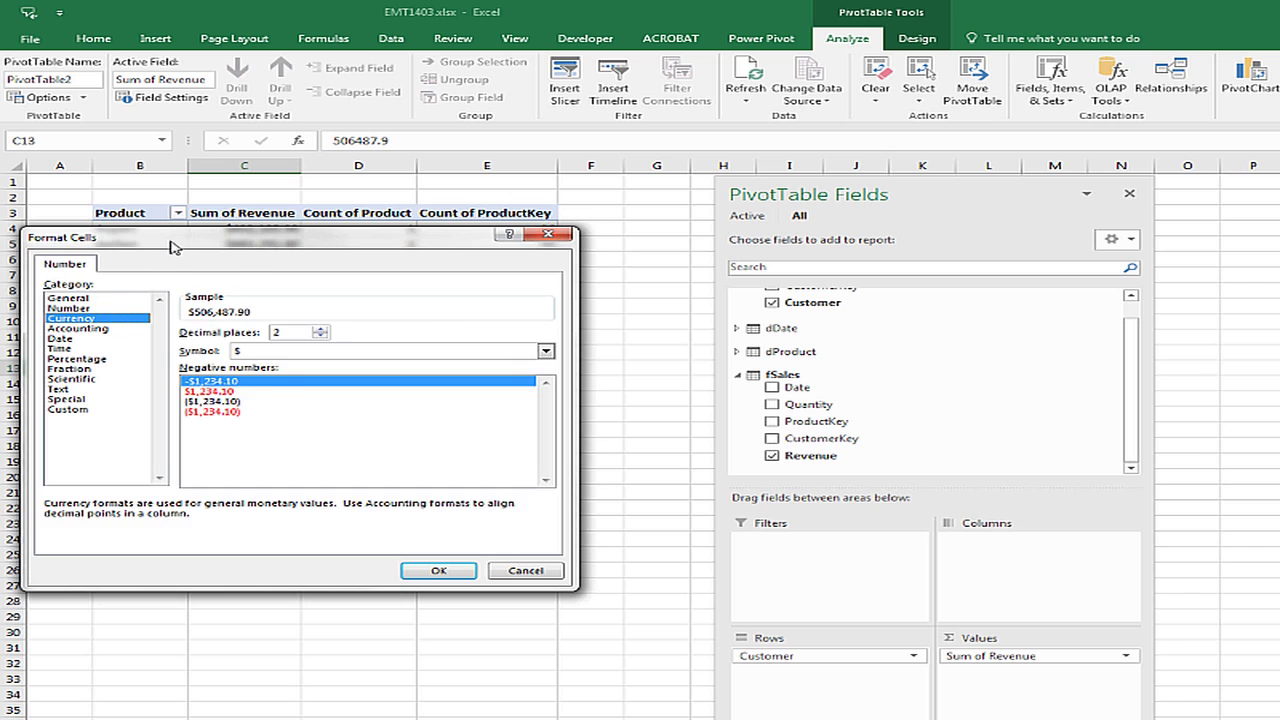
pyautogui.moveTo(168, 242); pyautogui.dragTo(637, 292)
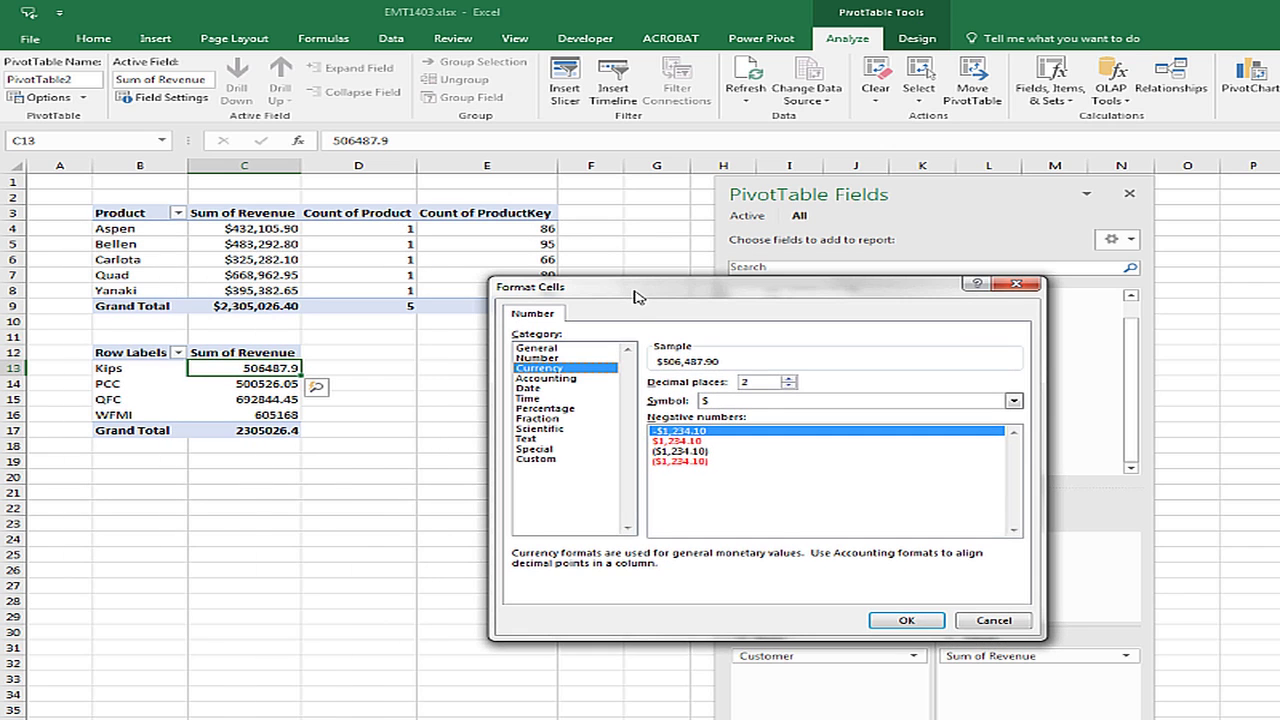
pyautogui.click(905, 620)
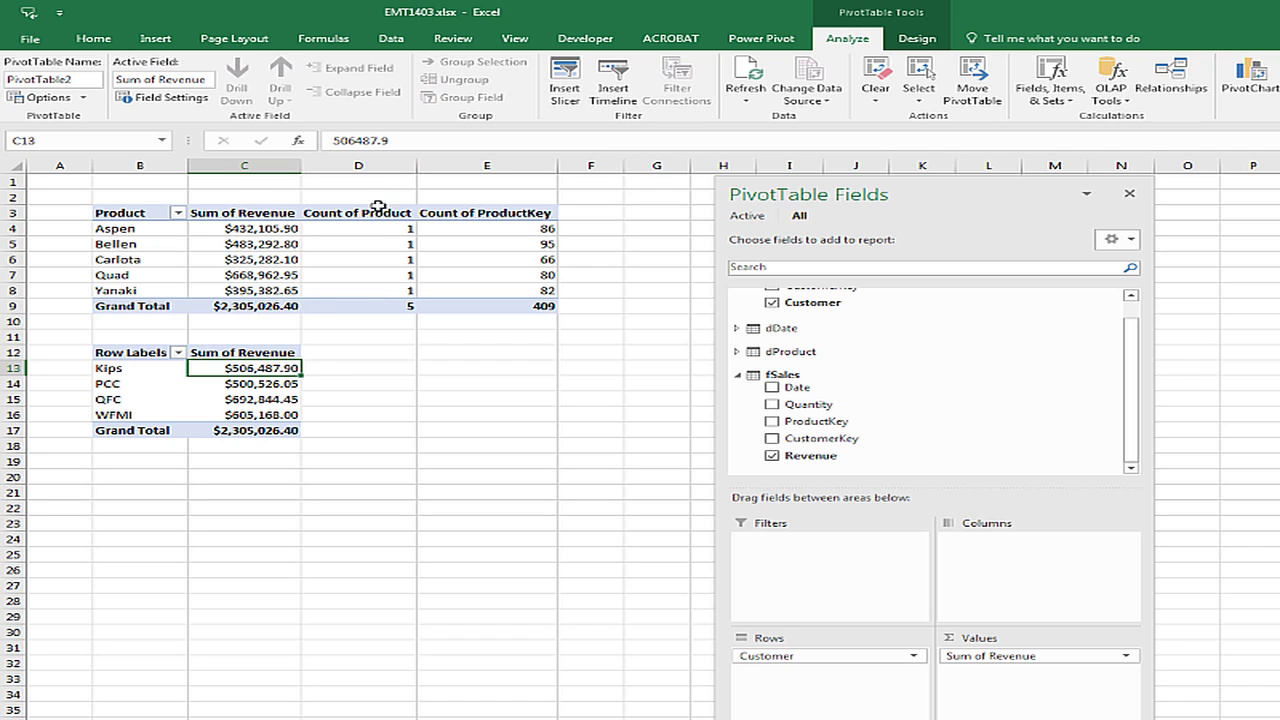
pyautogui.click(266, 238)
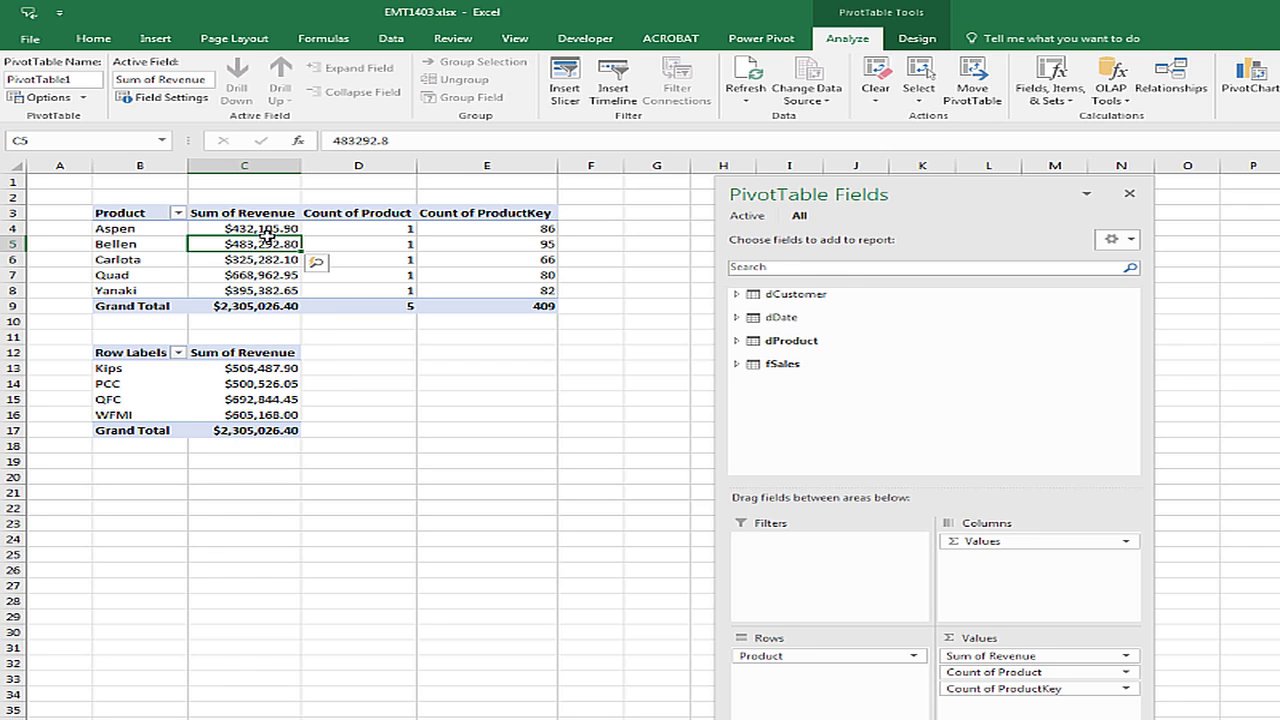
pyautogui.click(273, 388)
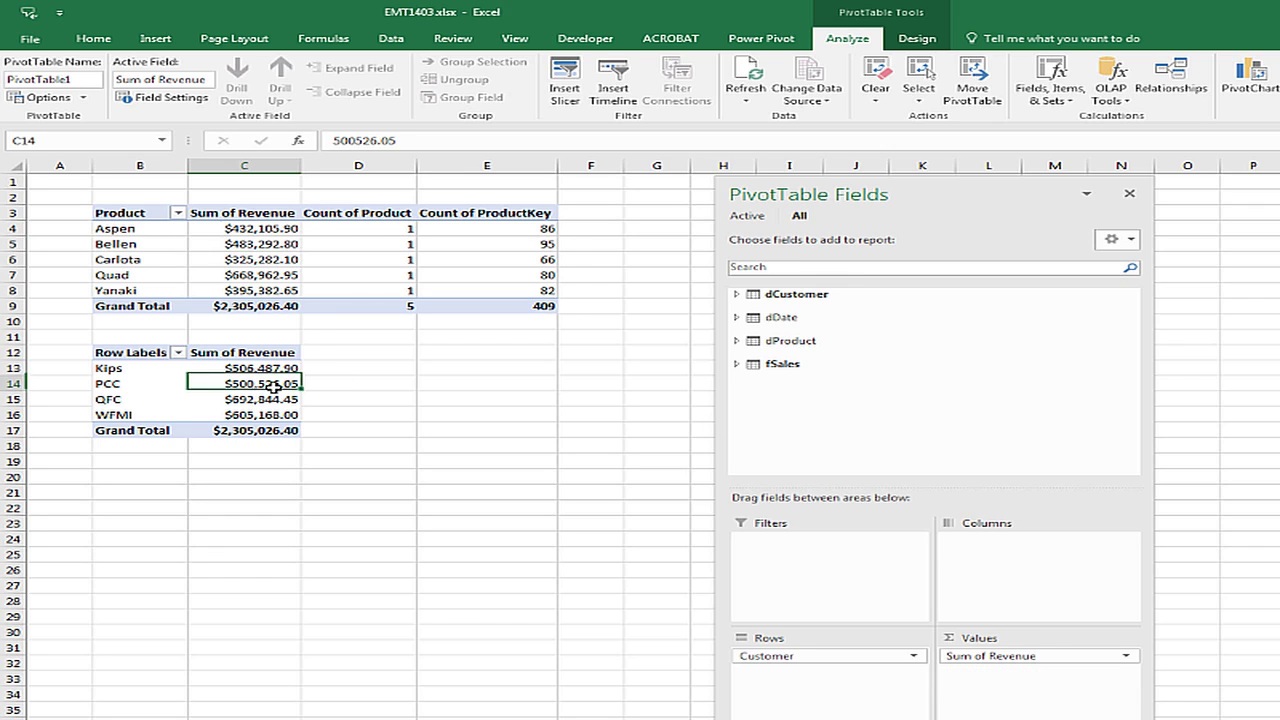
pyautogui.click(521, 274)
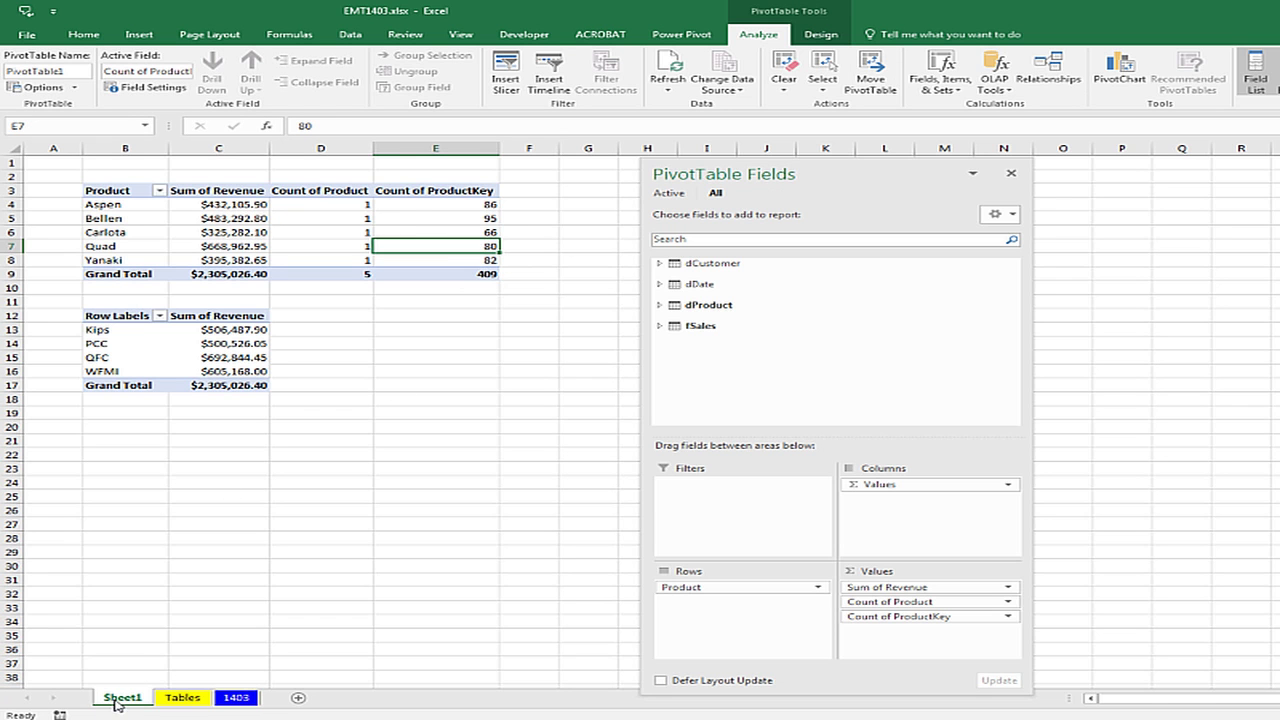
# Rename the Sheet1 worksheet to PT.
pyautogui.doubleClick(116, 700)
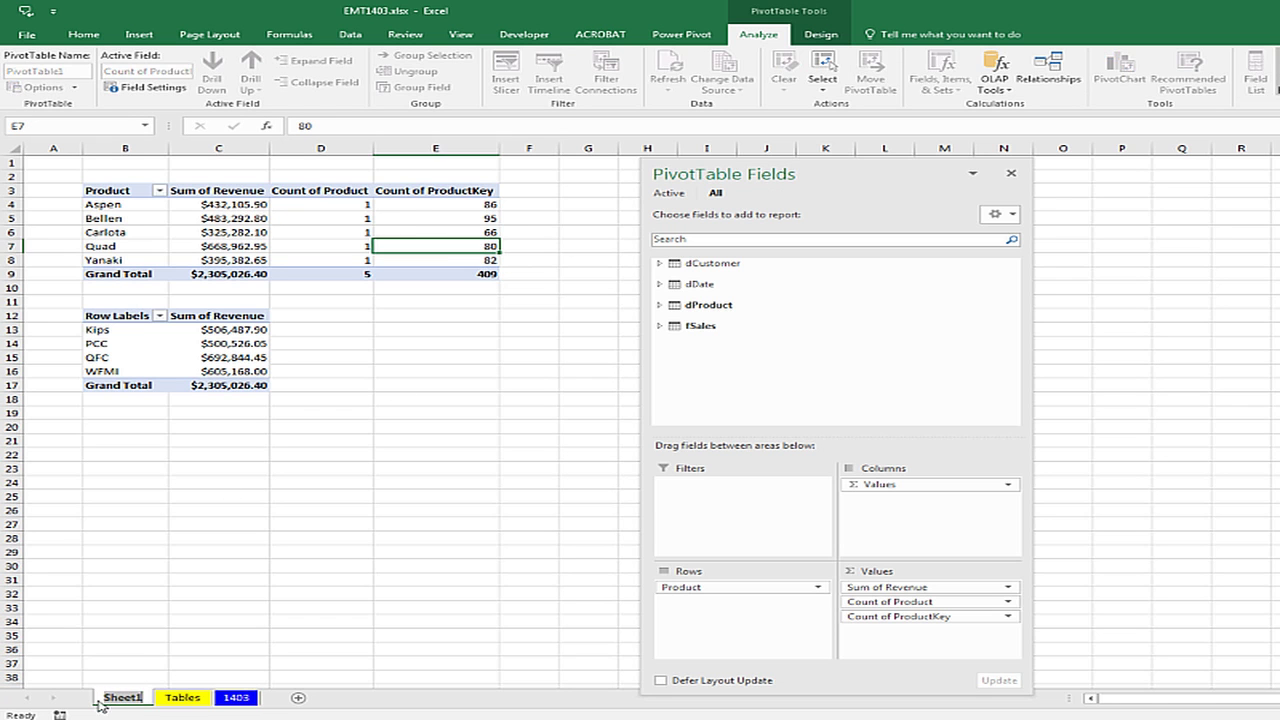
pyautogui.write('PT')
pyautogui.press('Return')
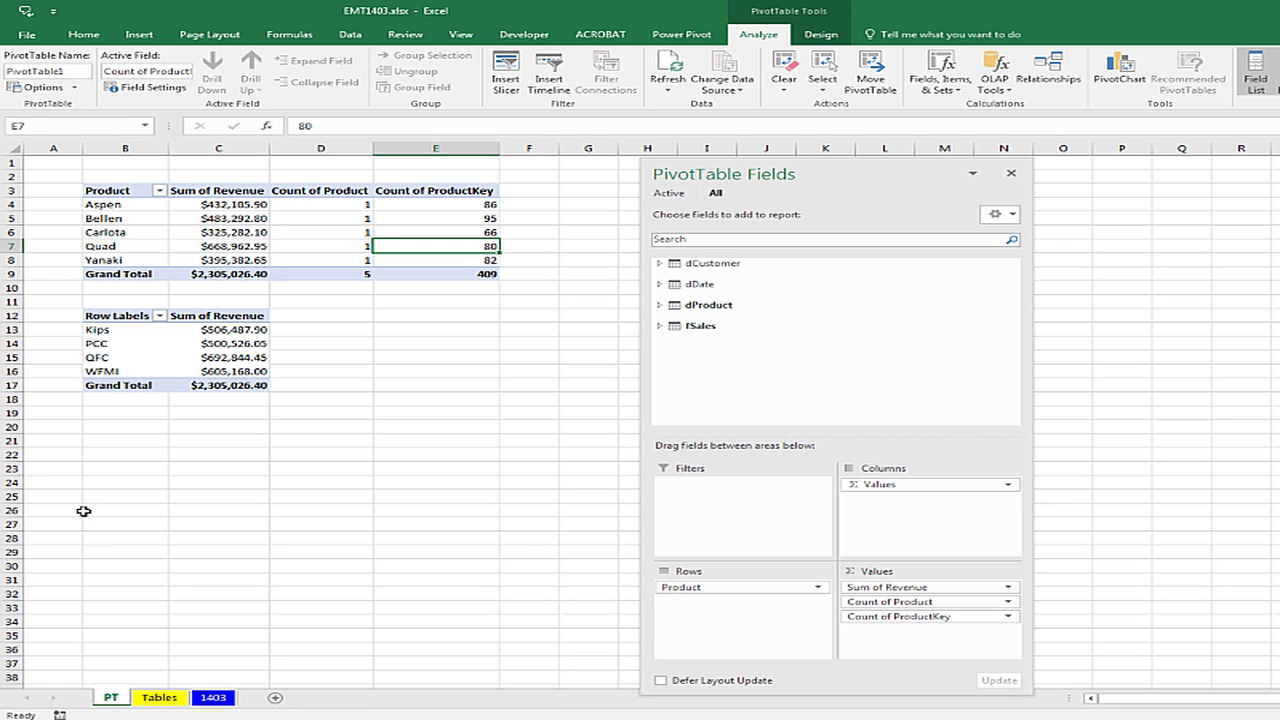
# Reopen the Data Model, enlarge the calculation area, and return to the fSales table.
pyautogui.click(692, 40)
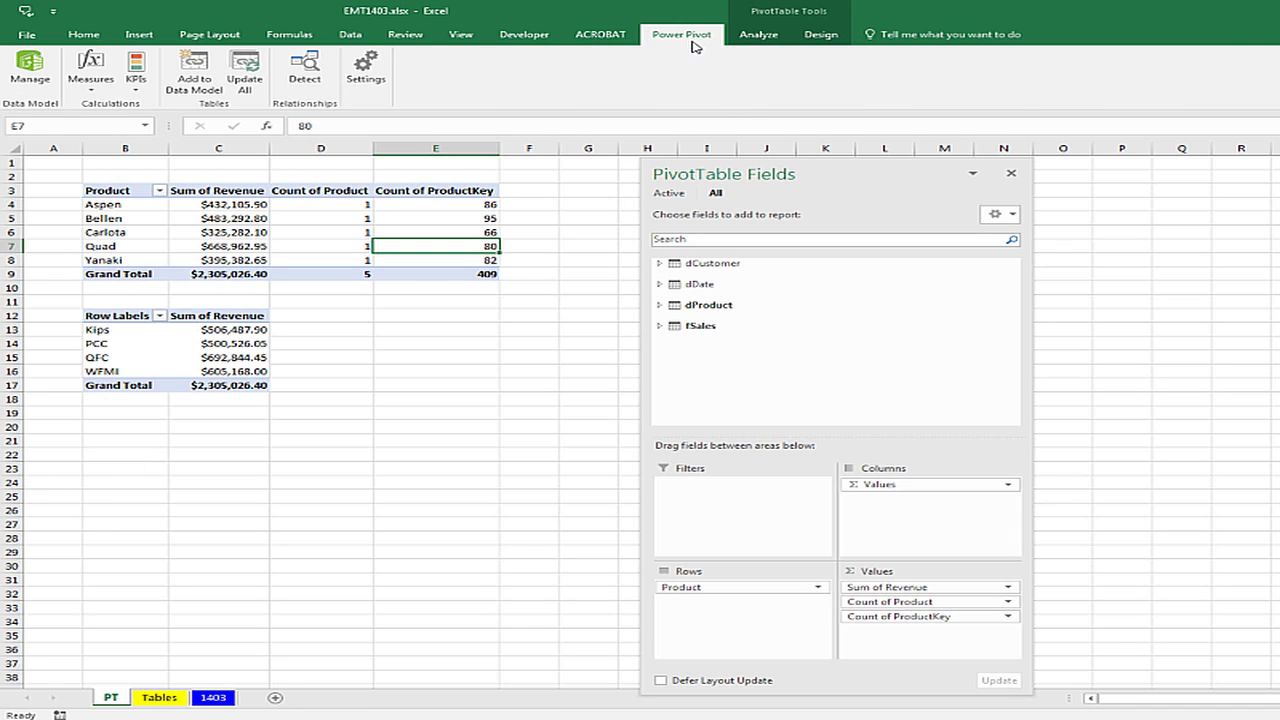
pyautogui.click(33, 67)
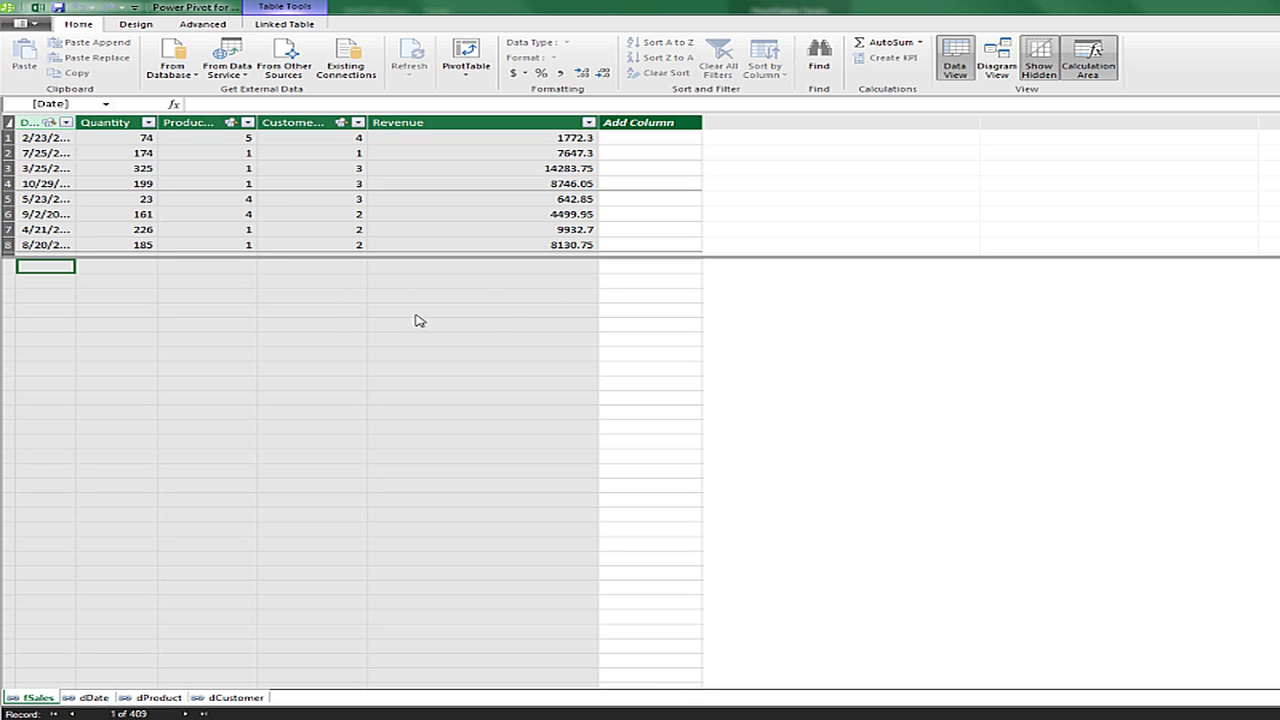
pyautogui.click(444, 283)
pyautogui.click(432, 300)
pyautogui.click(430, 312)
pyautogui.click(159, 698)
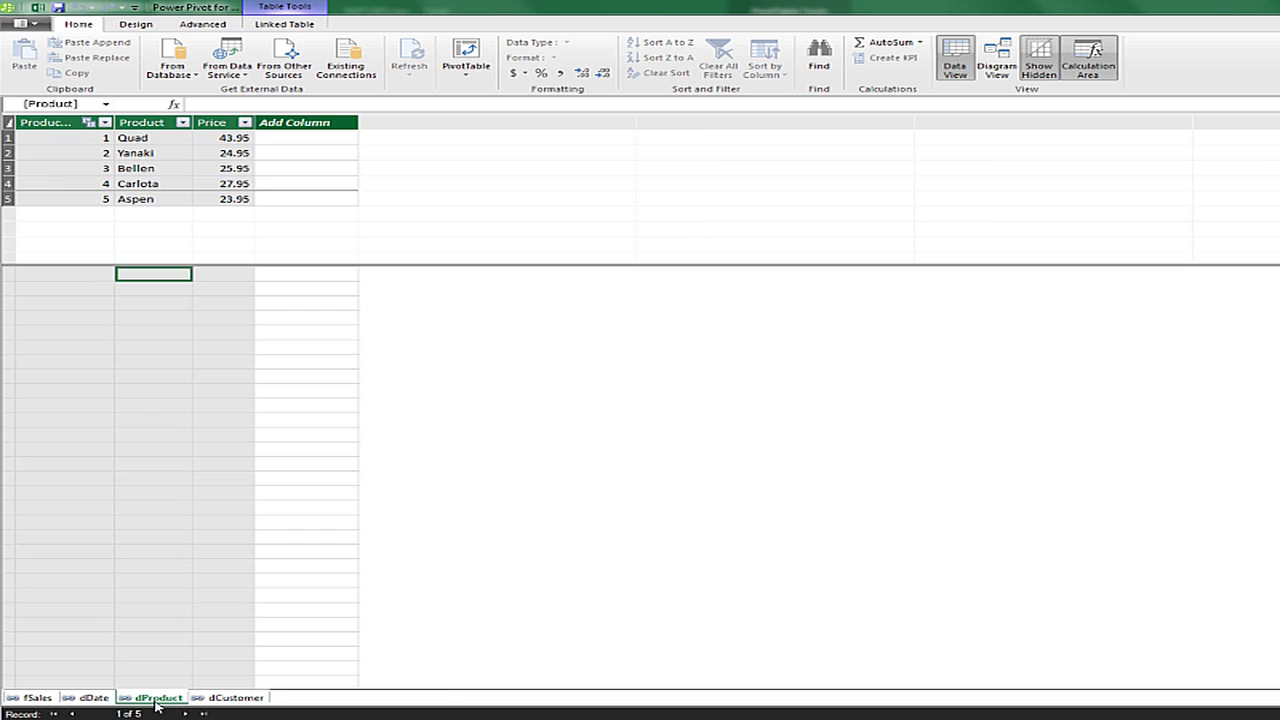
pyautogui.click(180, 301)
pyautogui.moveTo(177, 266); pyautogui.dragTo(191, 214)
pyautogui.click(36, 698)
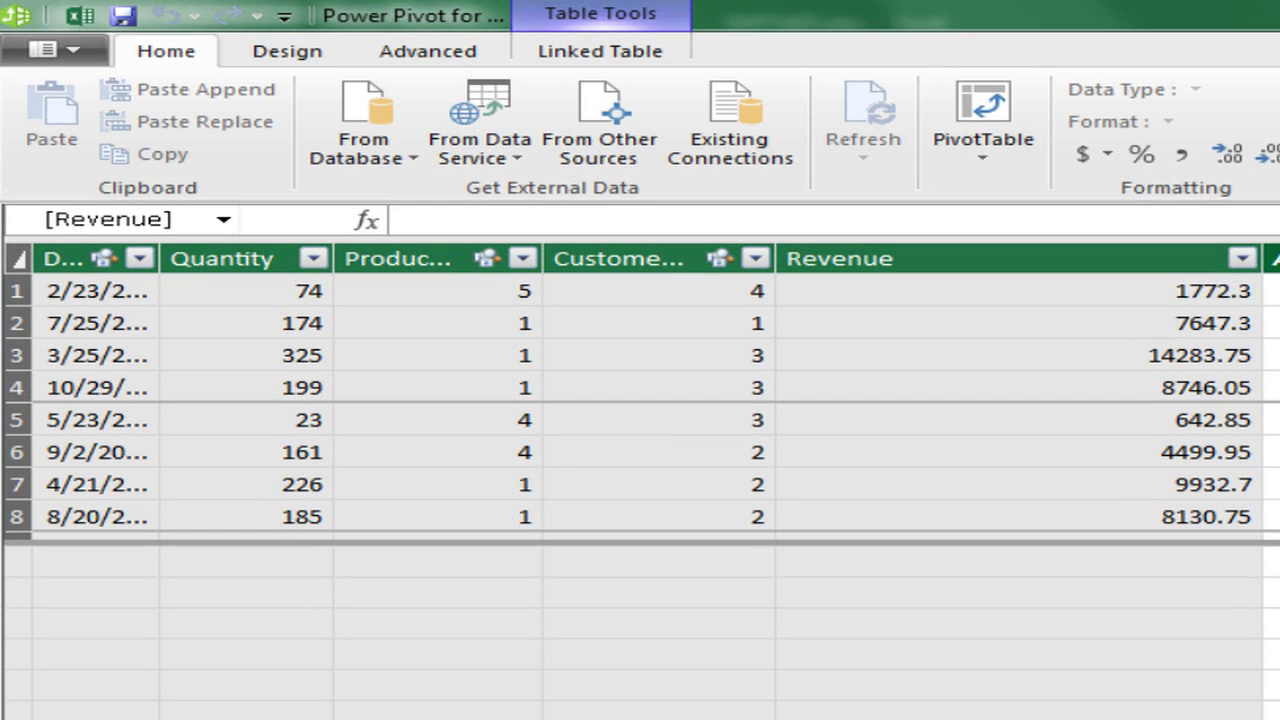
pyautogui.click(482, 281)
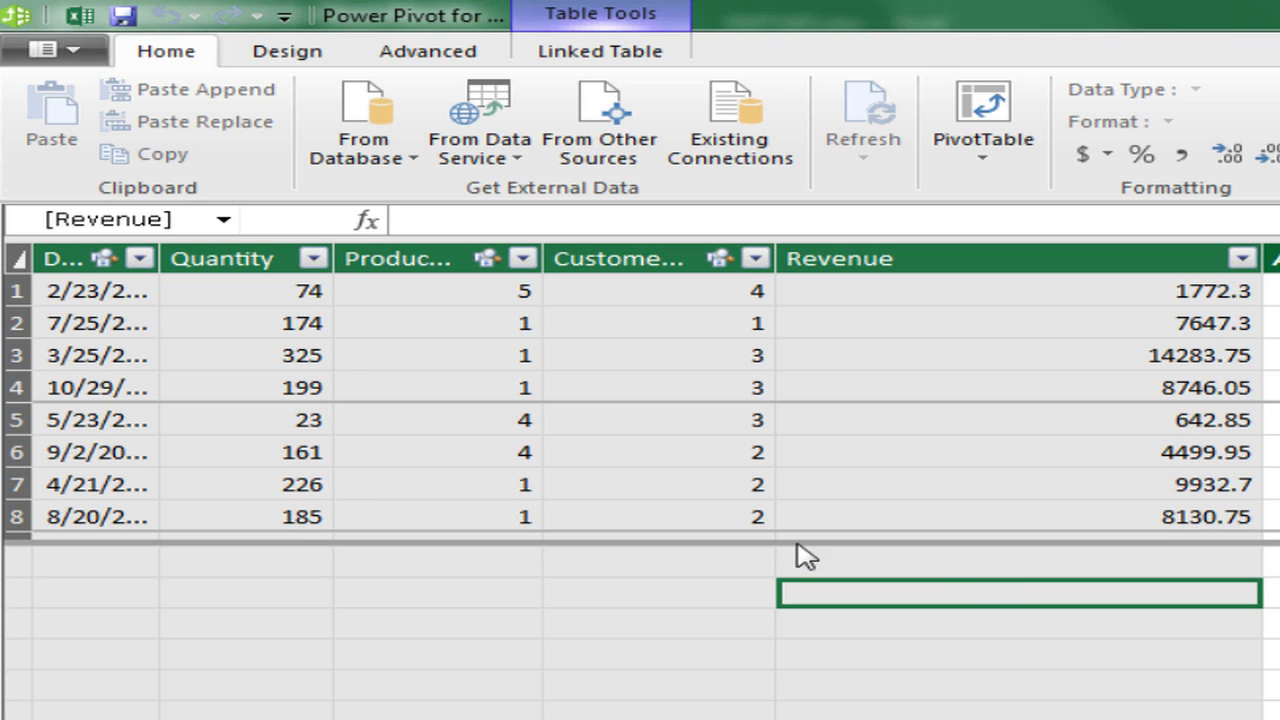
pyautogui.click(423, 219)
pyautogui.write('tttt')
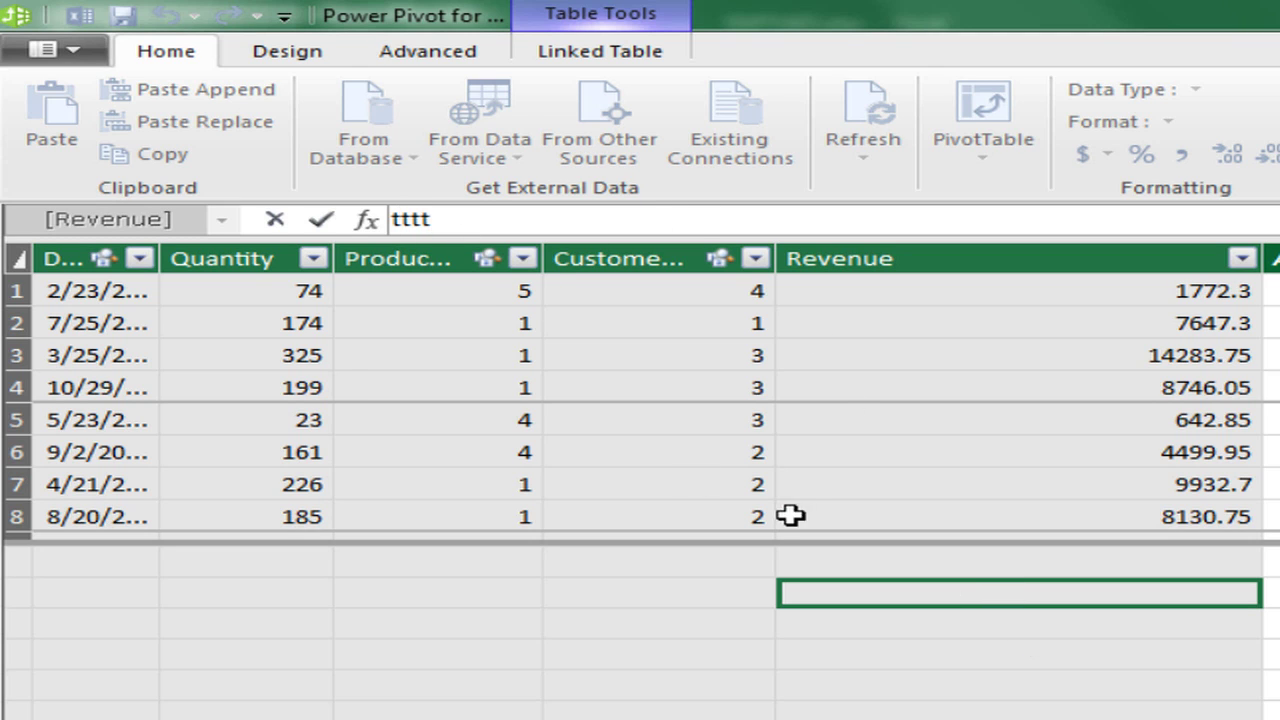
pyautogui.write(':=')
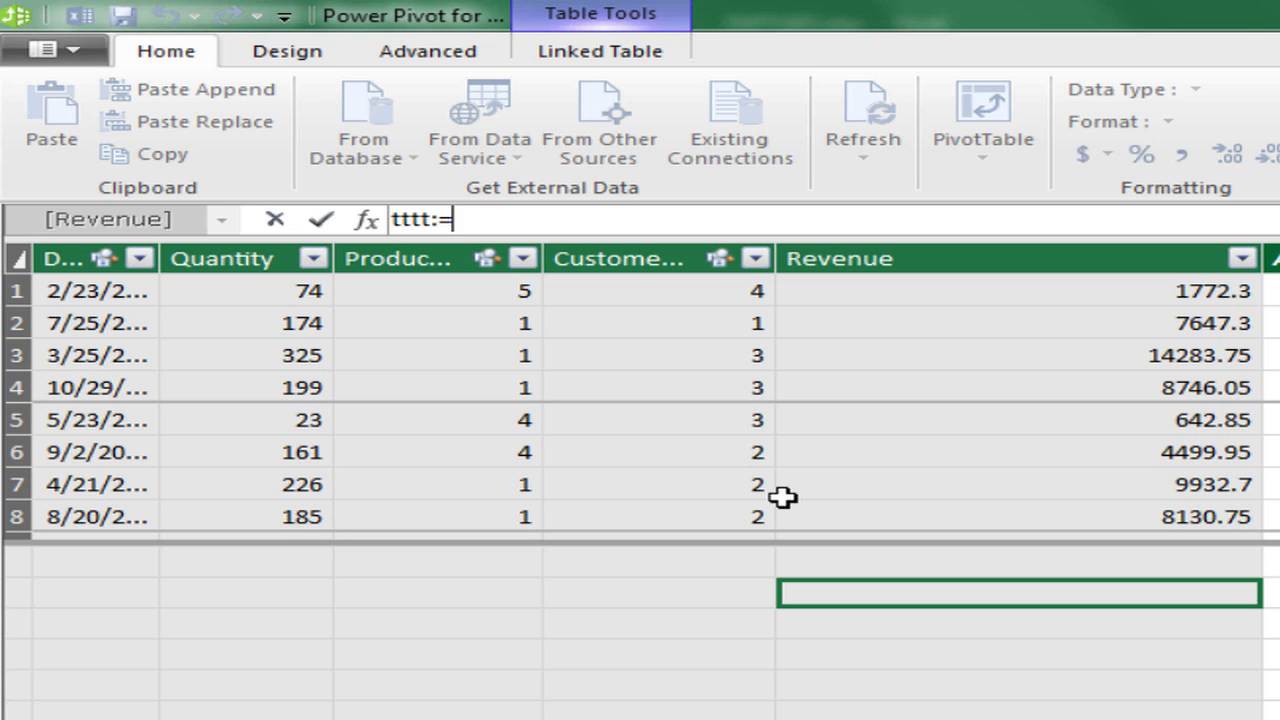
pyautogui.write('[')
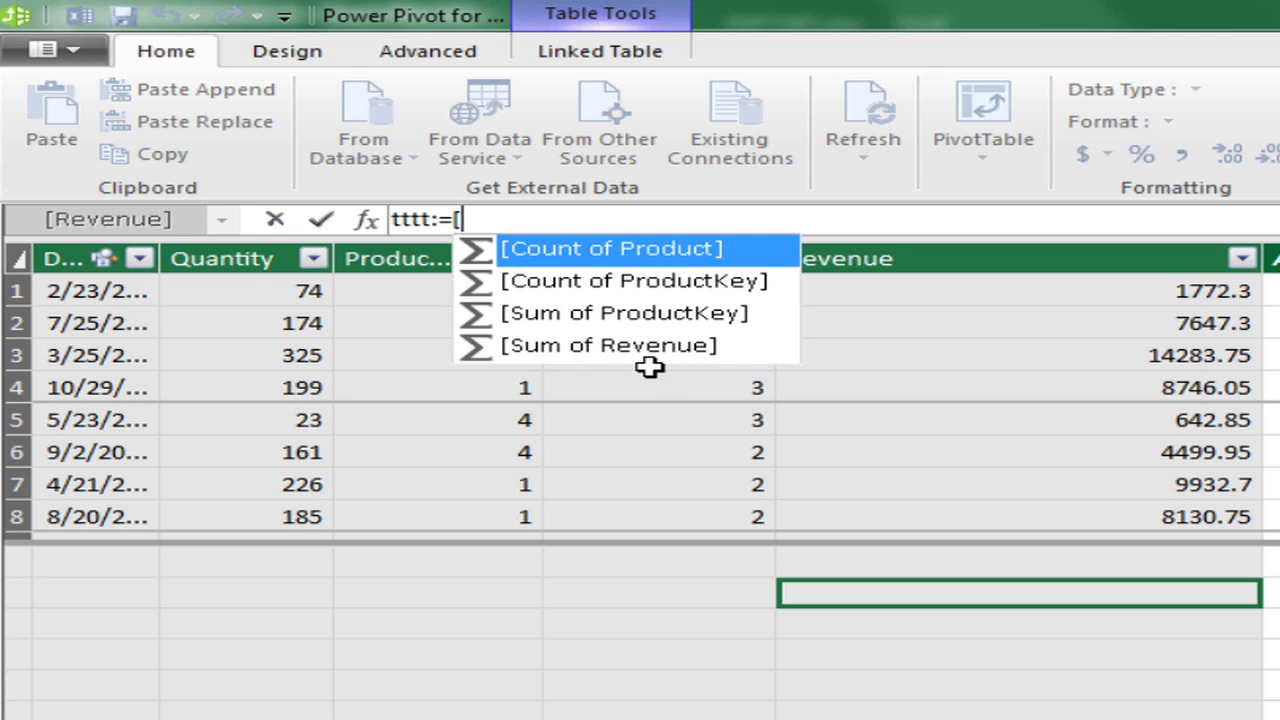
pyautogui.press('Escape')
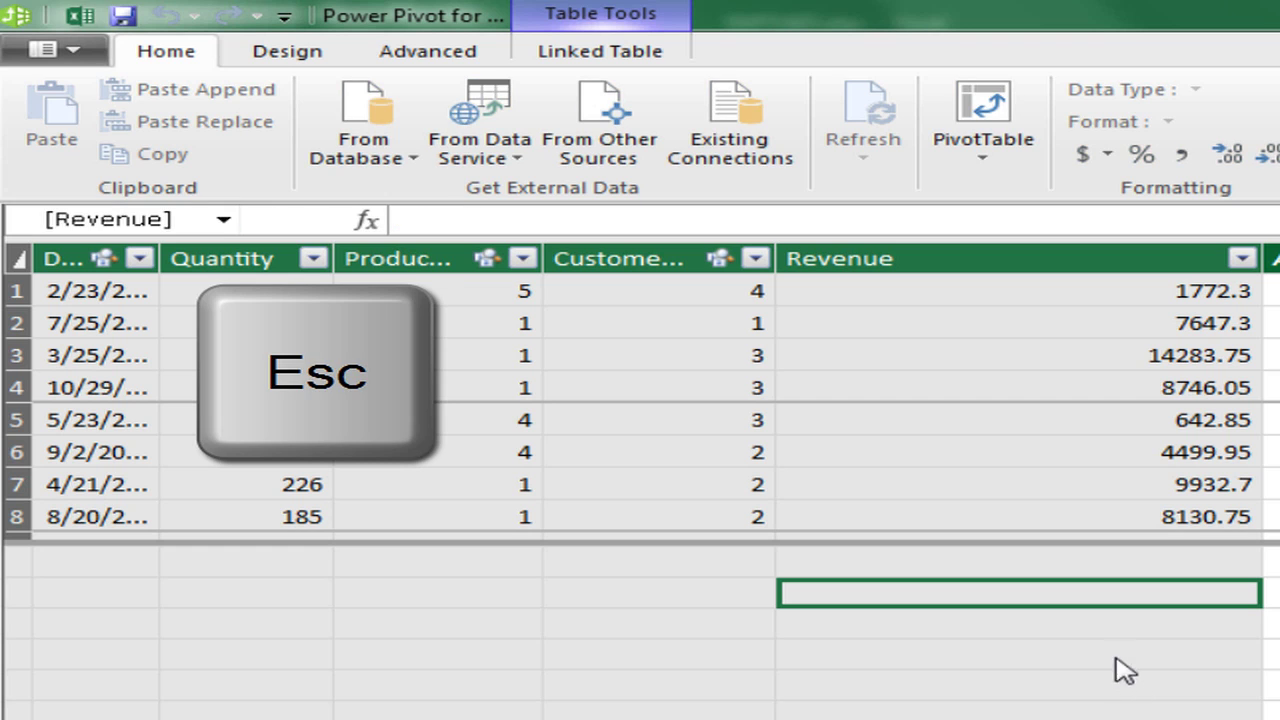
# Turn on Show Implicit Measures from the Advanced options.
pyautogui.click(296, 62)
pyautogui.click(420, 60)
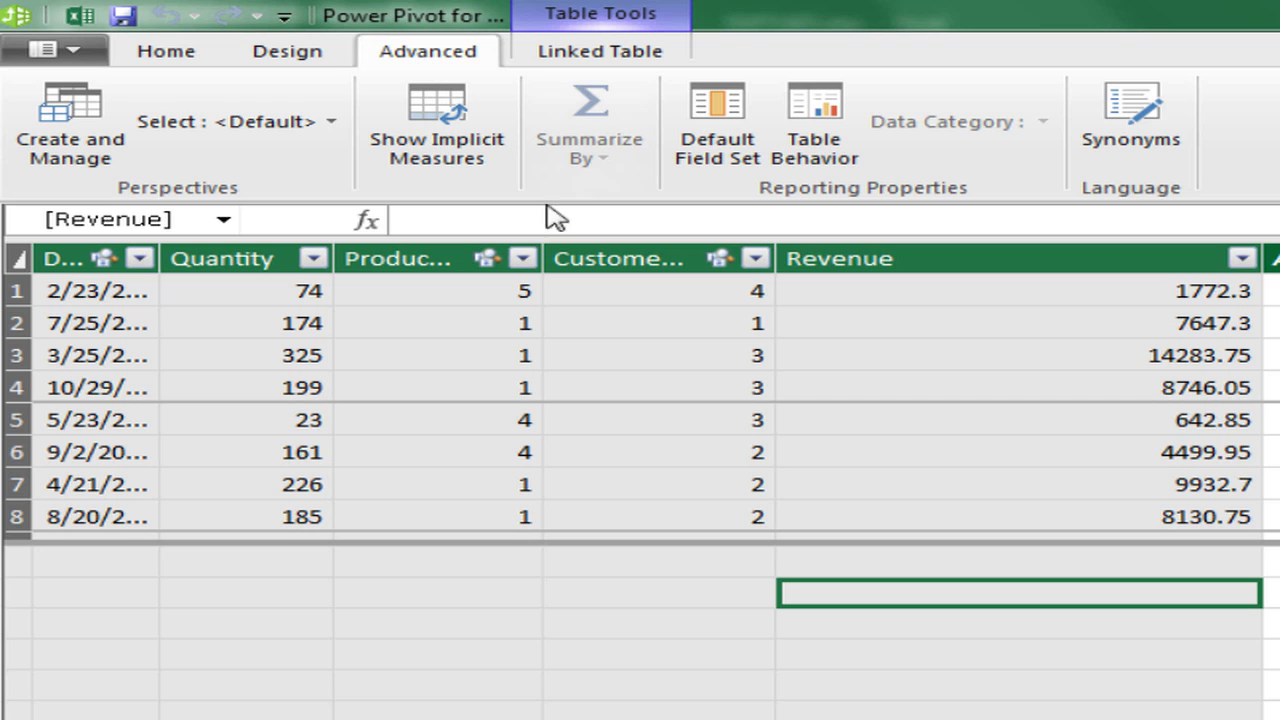
pyautogui.click(449, 149)
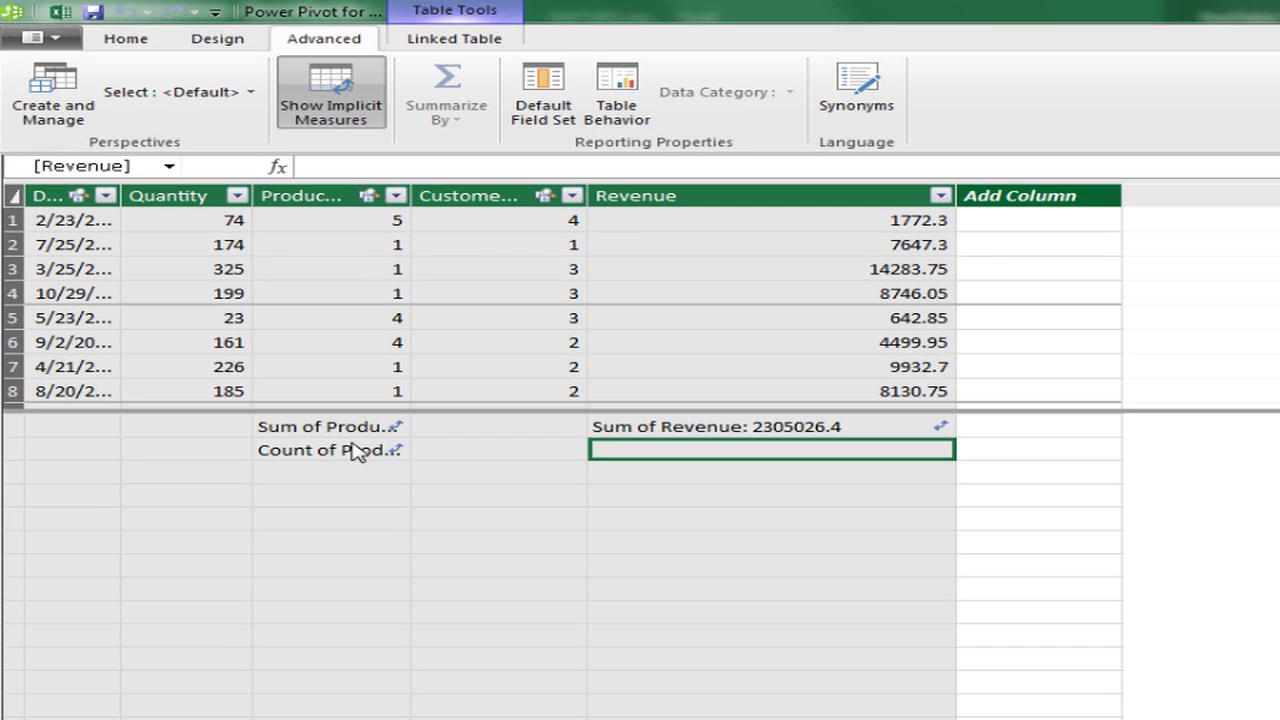
# Move Count of ProductKey and then Sum of ProductKey beneath Sum of Revenue with cut and paste.
pyautogui.click(356, 452)
pyautogui.hotkey('ctrl', 'x')
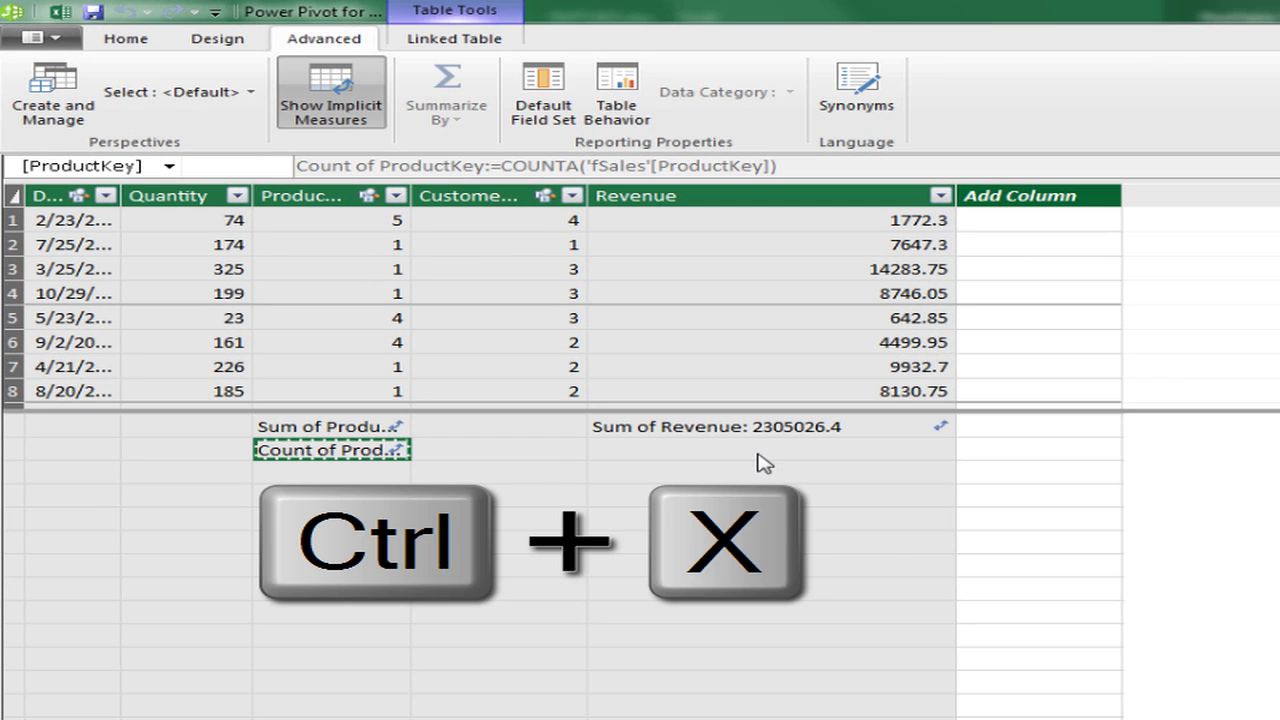
pyautogui.click(763, 452)
pyautogui.hotkey('ctrl', 'v')
pyautogui.click(312, 434)
pyautogui.hotkey('ctrl', 'x')
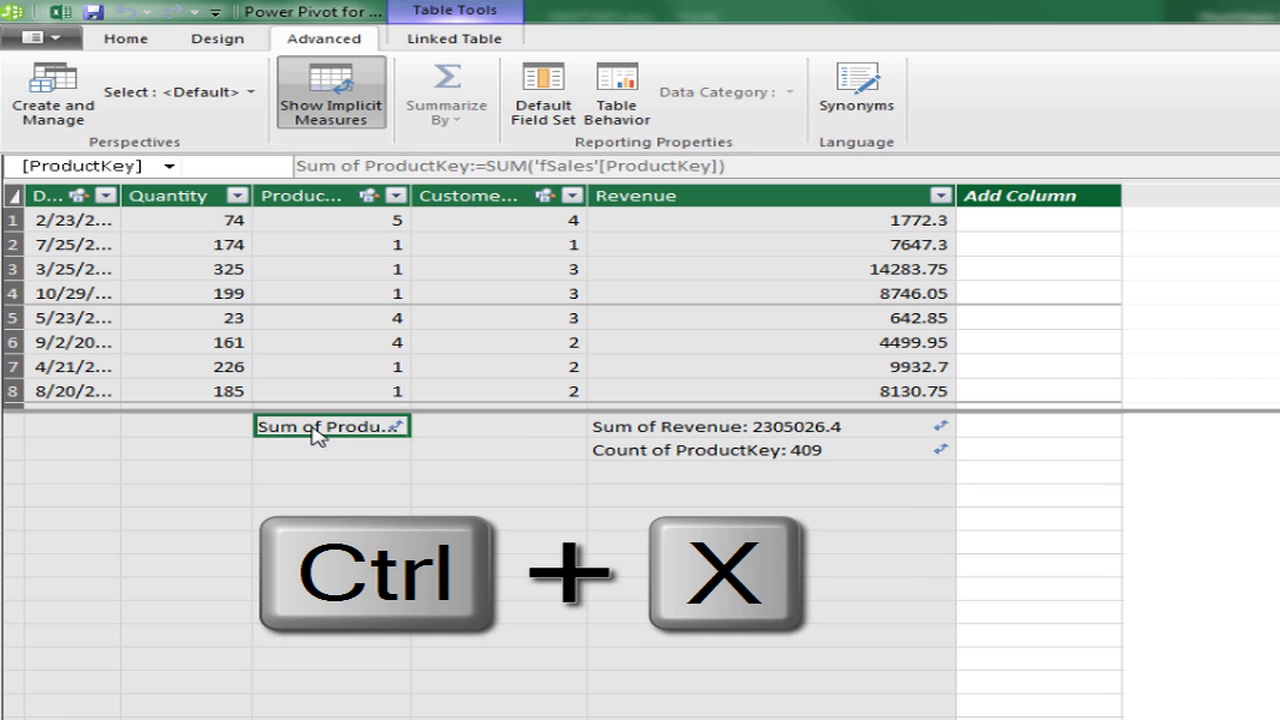
pyautogui.click(711, 478)
pyautogui.hotkey('ctrl', 'v')
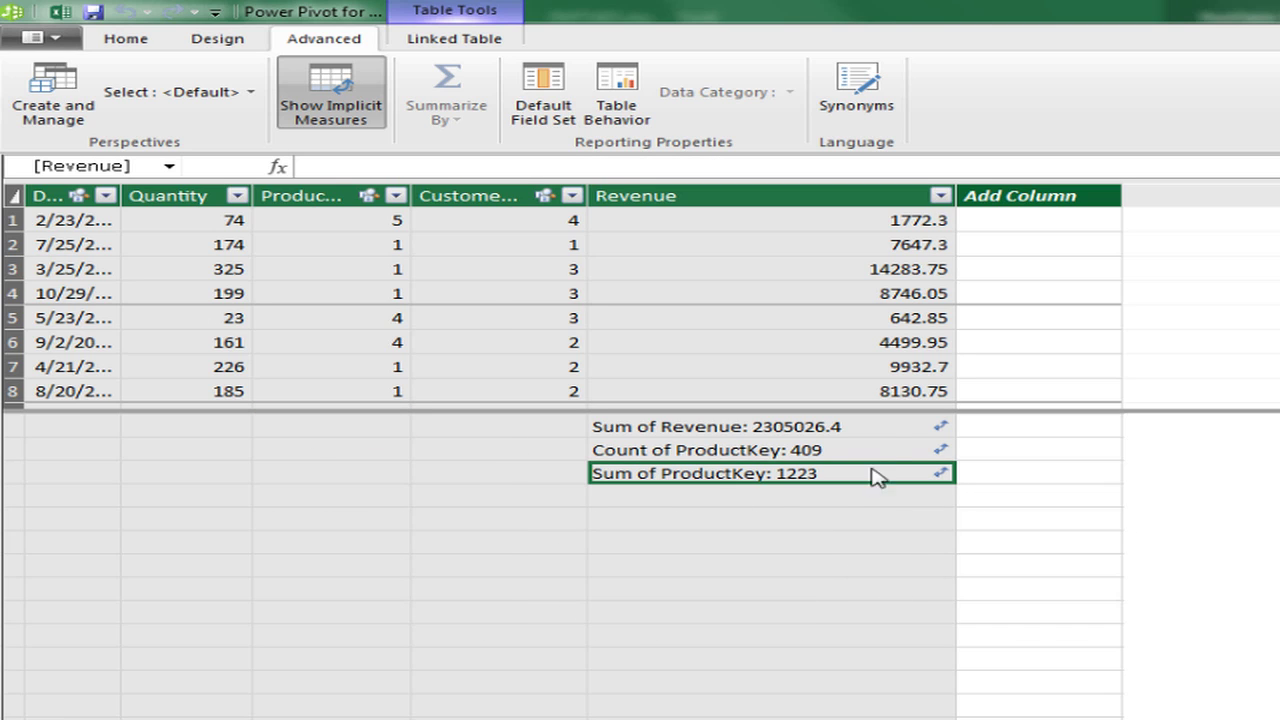
# Review the Sum of Revenue and Sum of ProductKey measure formulas.
pyautogui.click(722, 430)
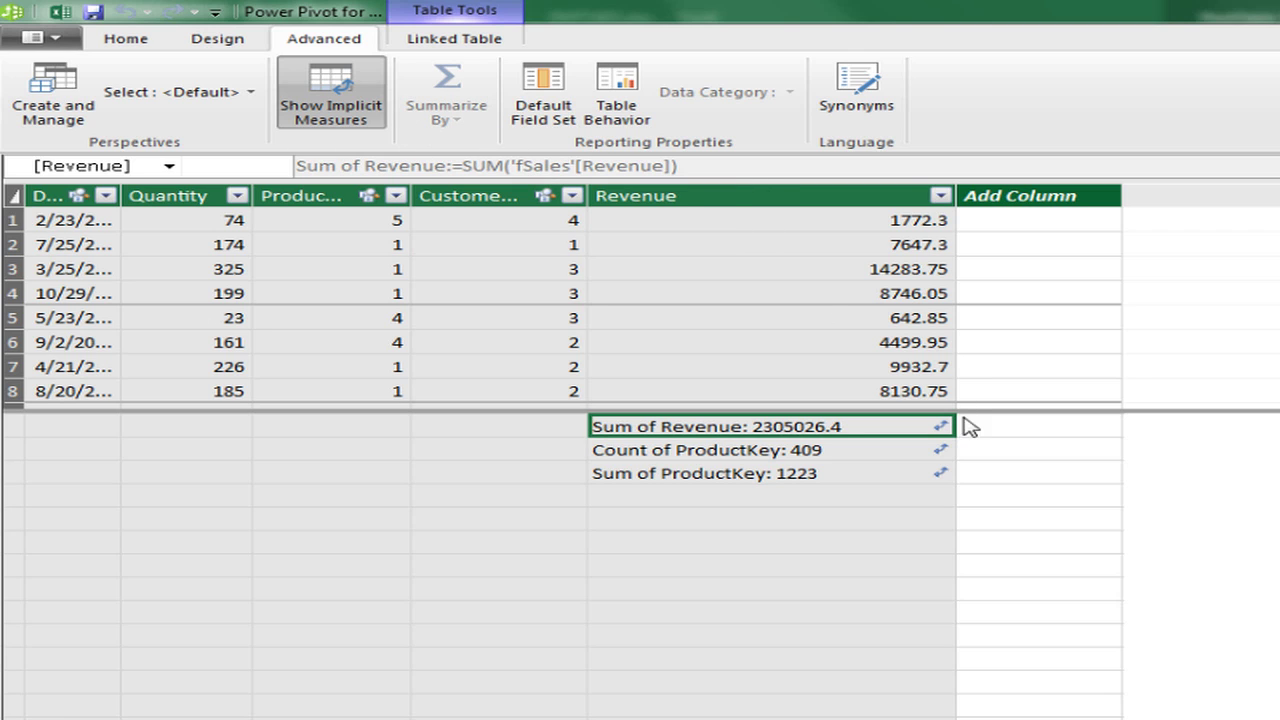
pyautogui.moveTo(944, 430)
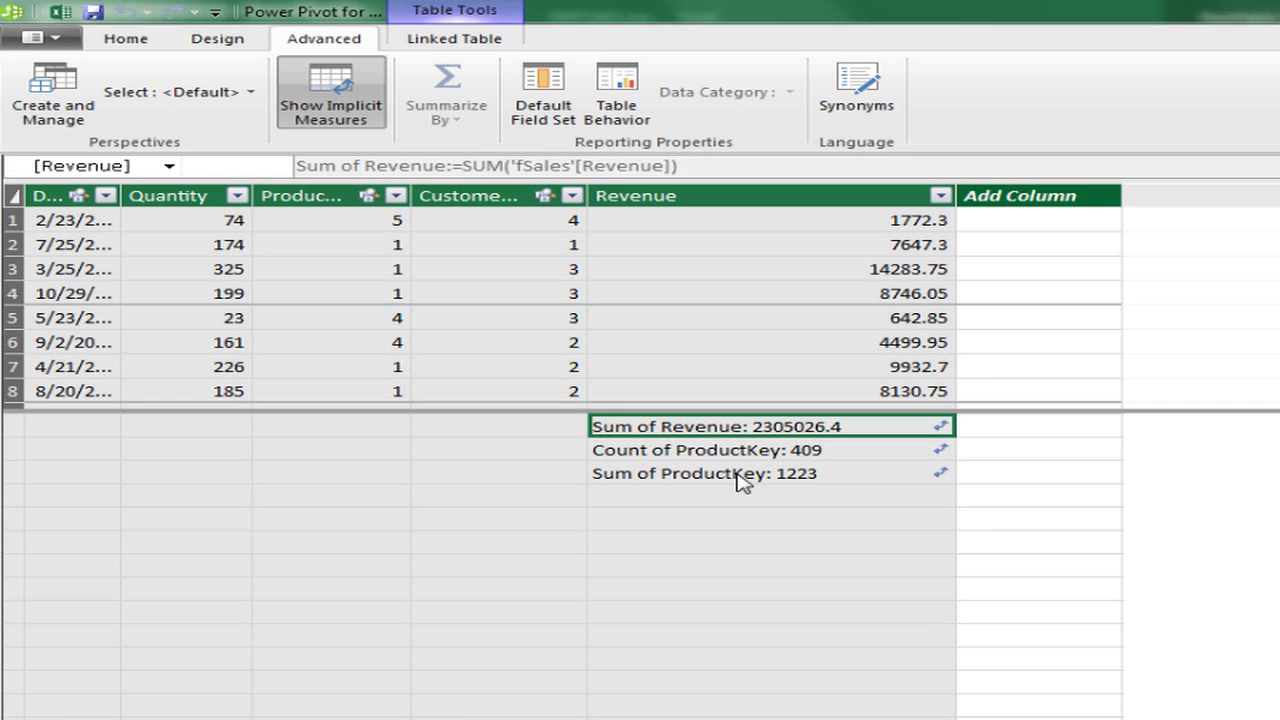
pyautogui.click(741, 474)
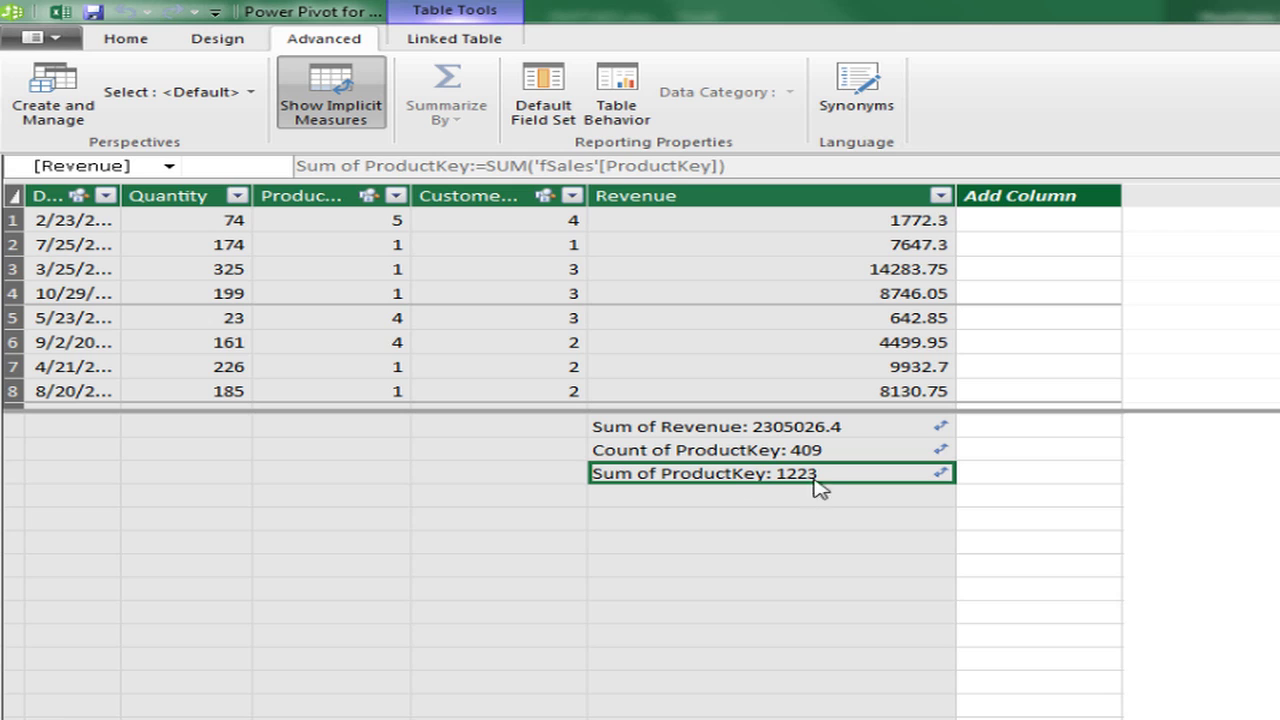
pyautogui.rightClick(733, 484)
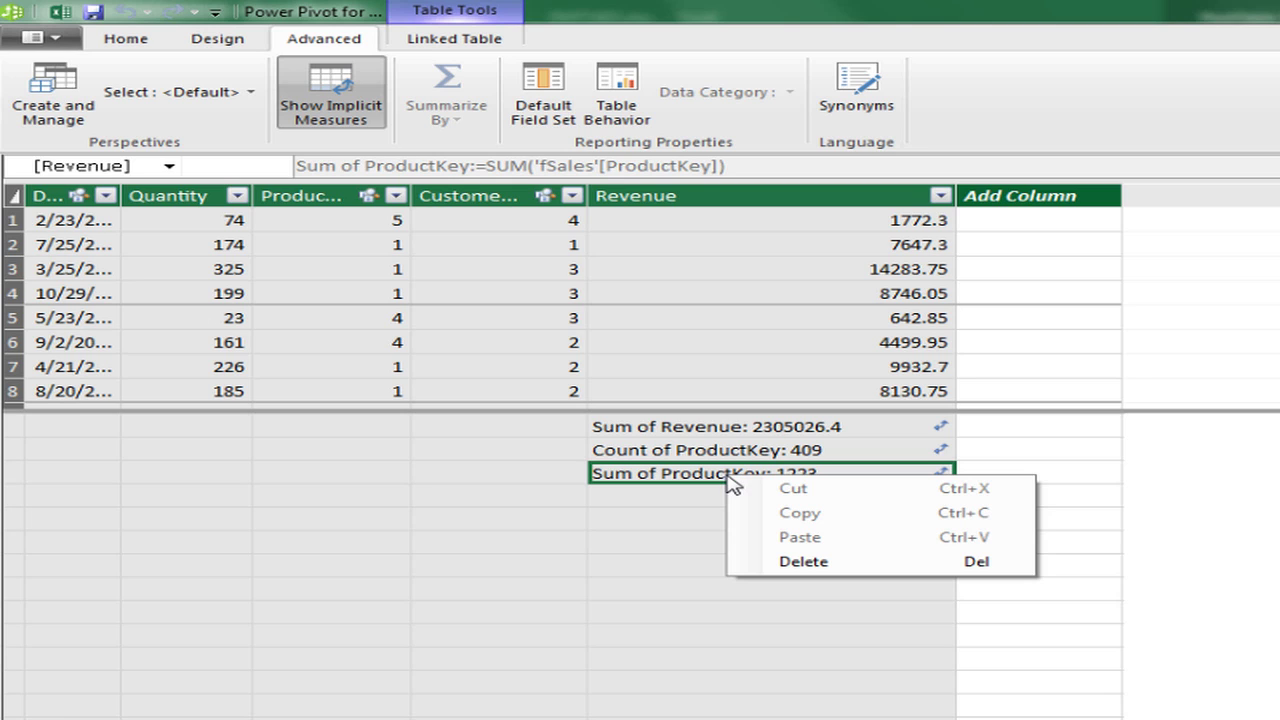
pyautogui.click(128, 41)
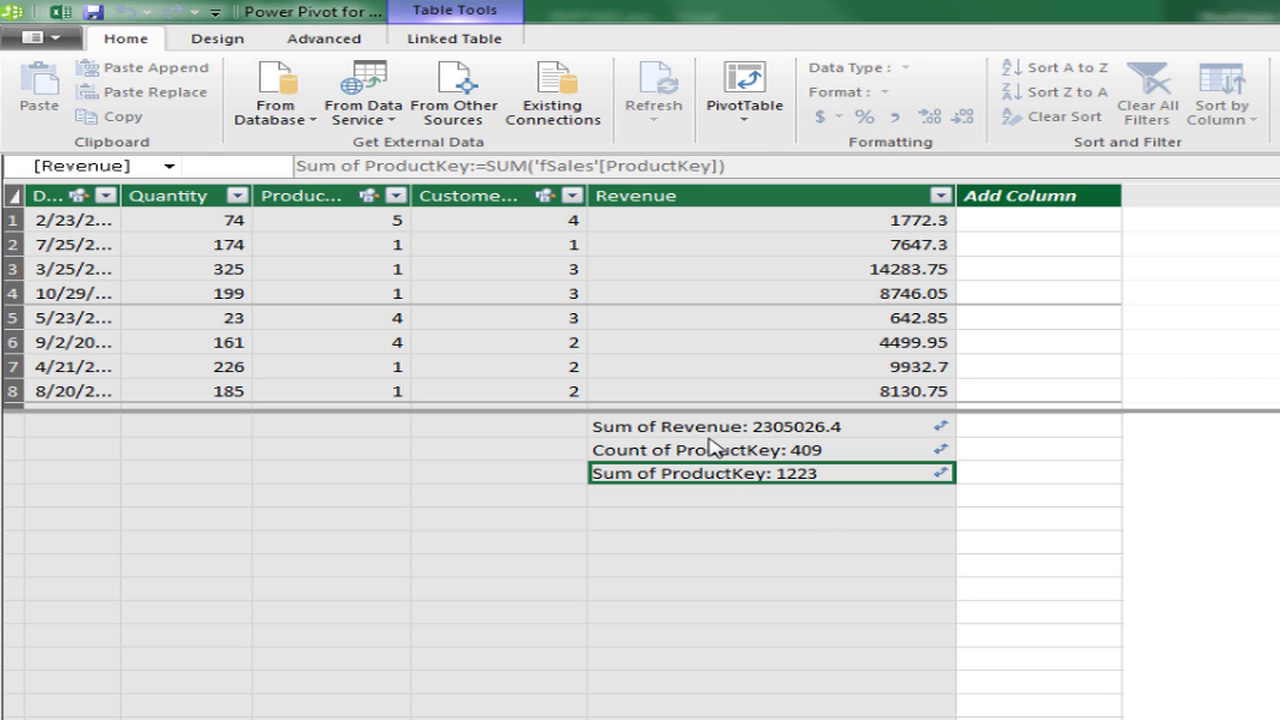
pyautogui.click(671, 524)
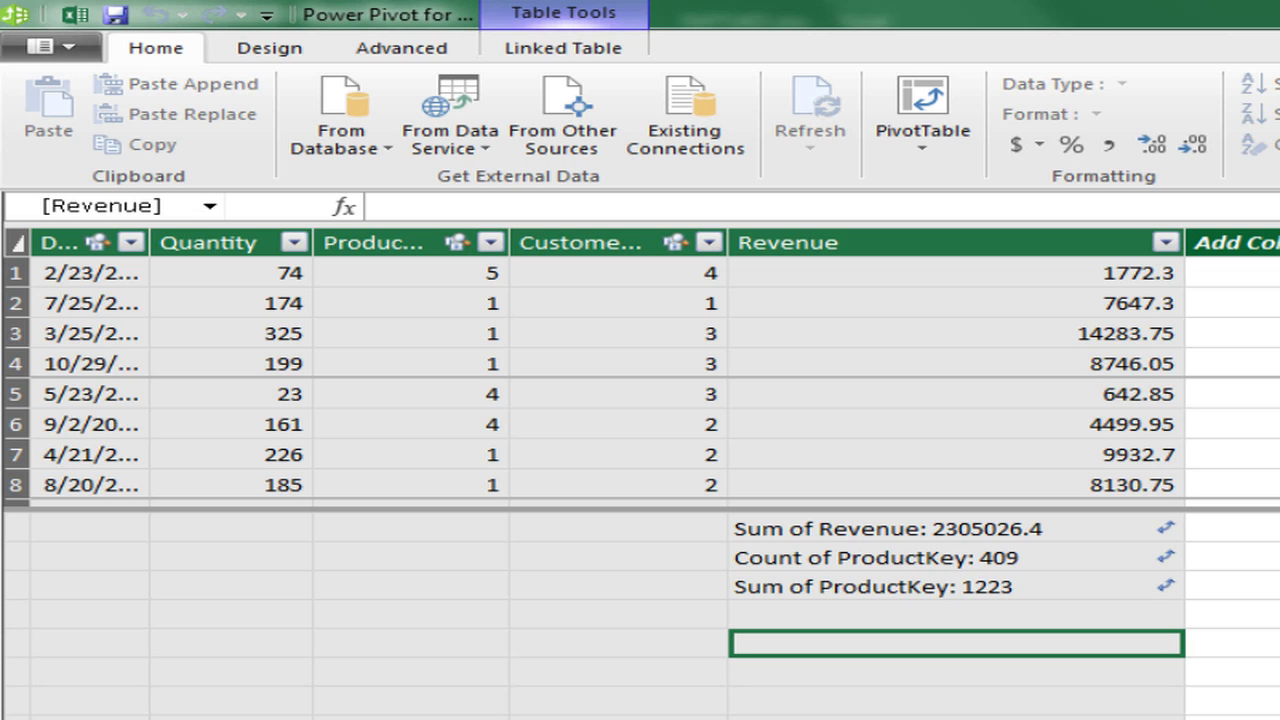
# Create the measure Total Revenue:=SUM(fSales[Revenue]) in an empty calculation cell.
pyautogui.write('Total')
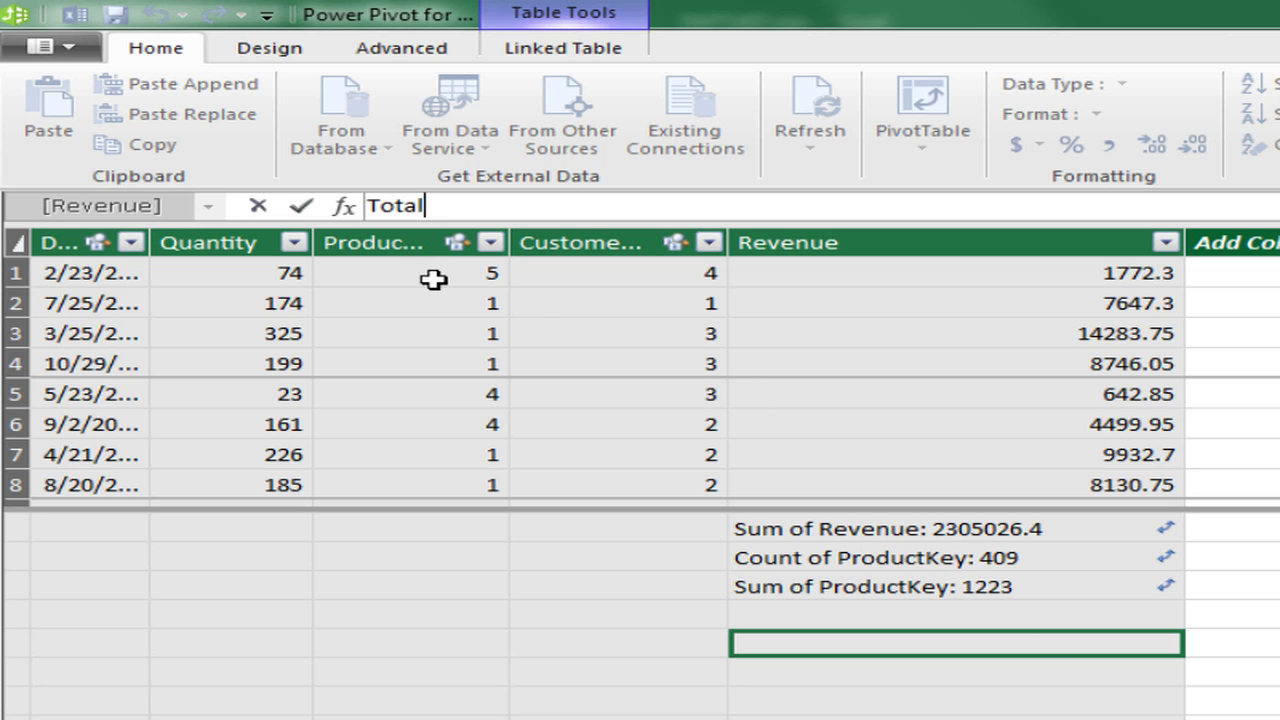
pyautogui.write(' Revenue:=')
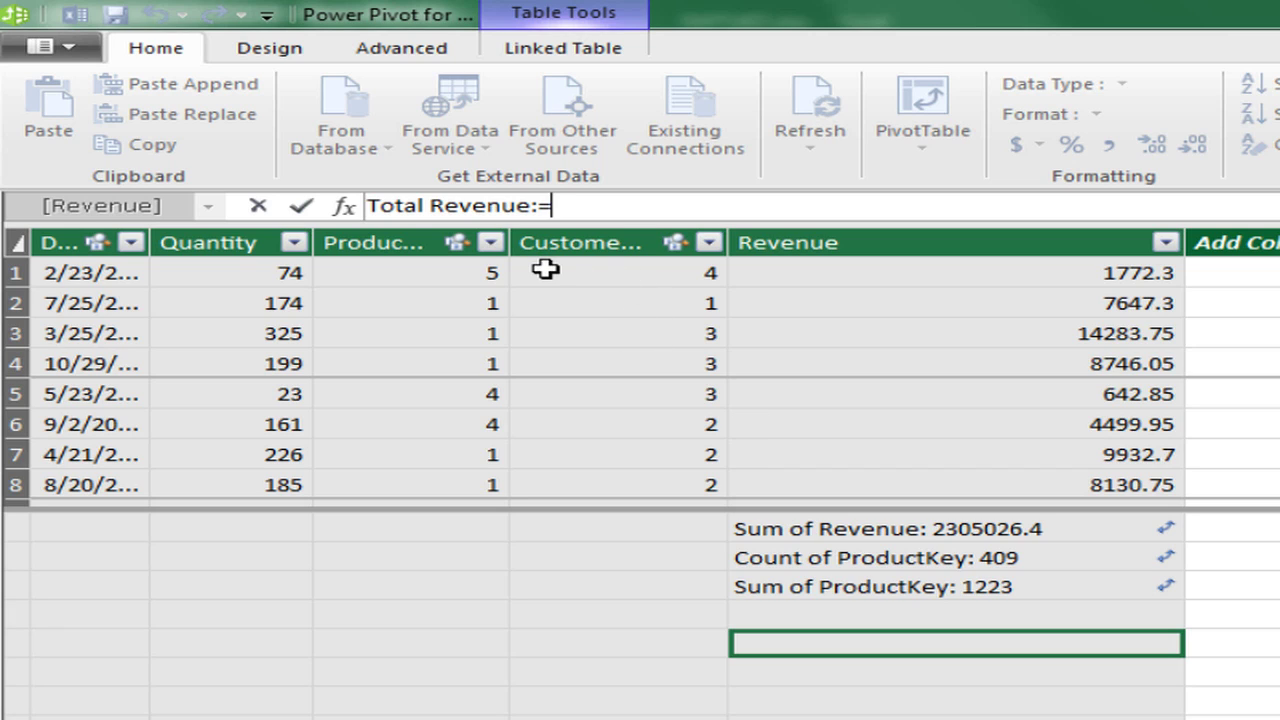
pyautogui.write('sum(')
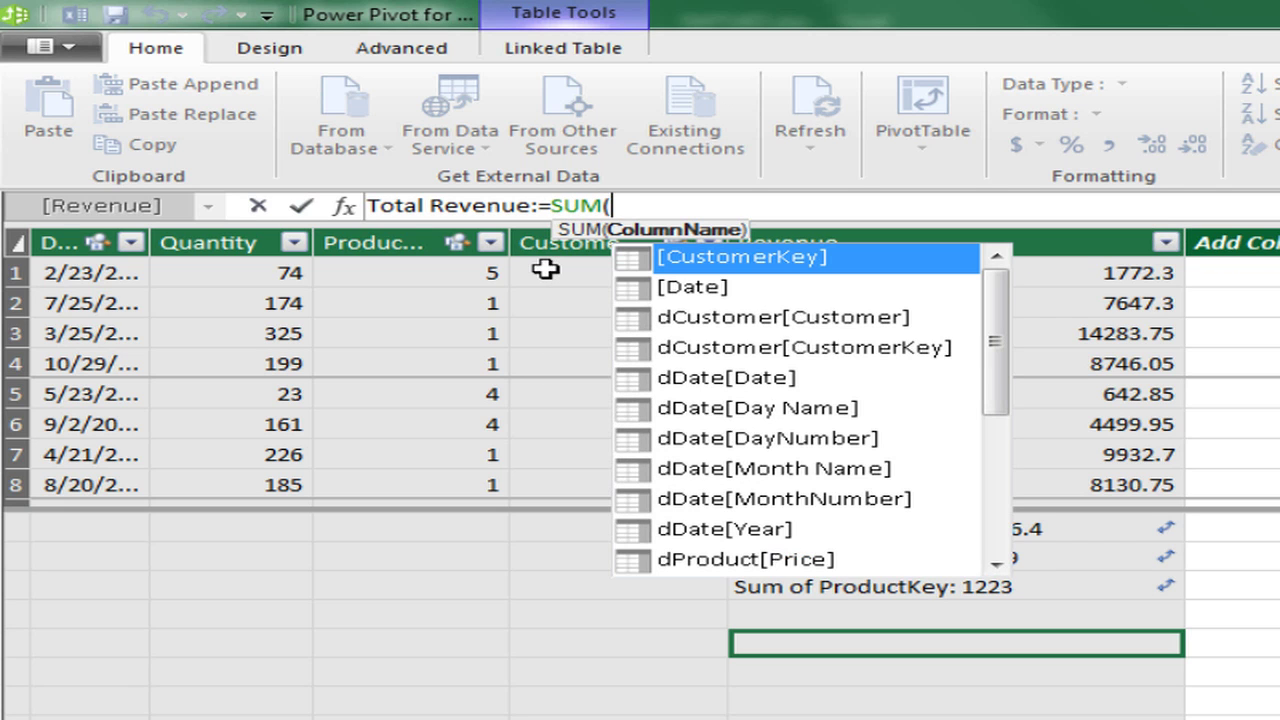
pyautogui.write('f')
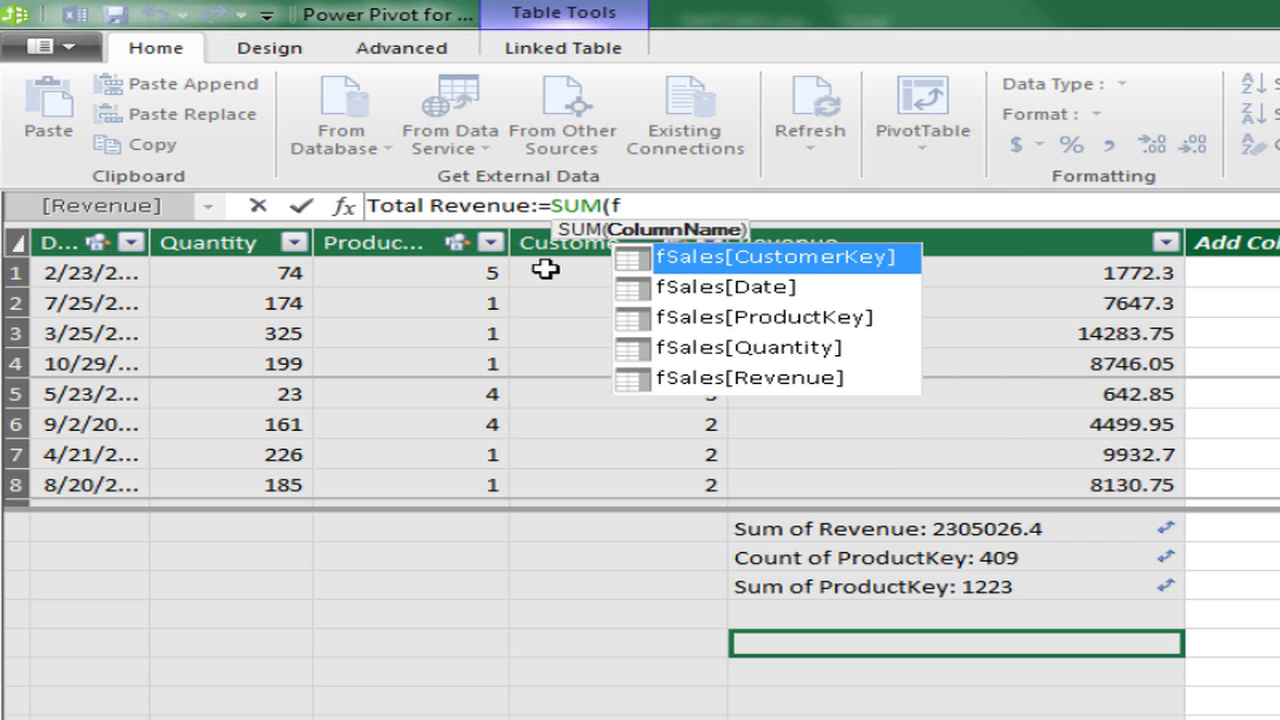
pyautogui.press('Down')
pyautogui.press('Down')
pyautogui.press('Down')
pyautogui.press('Down')
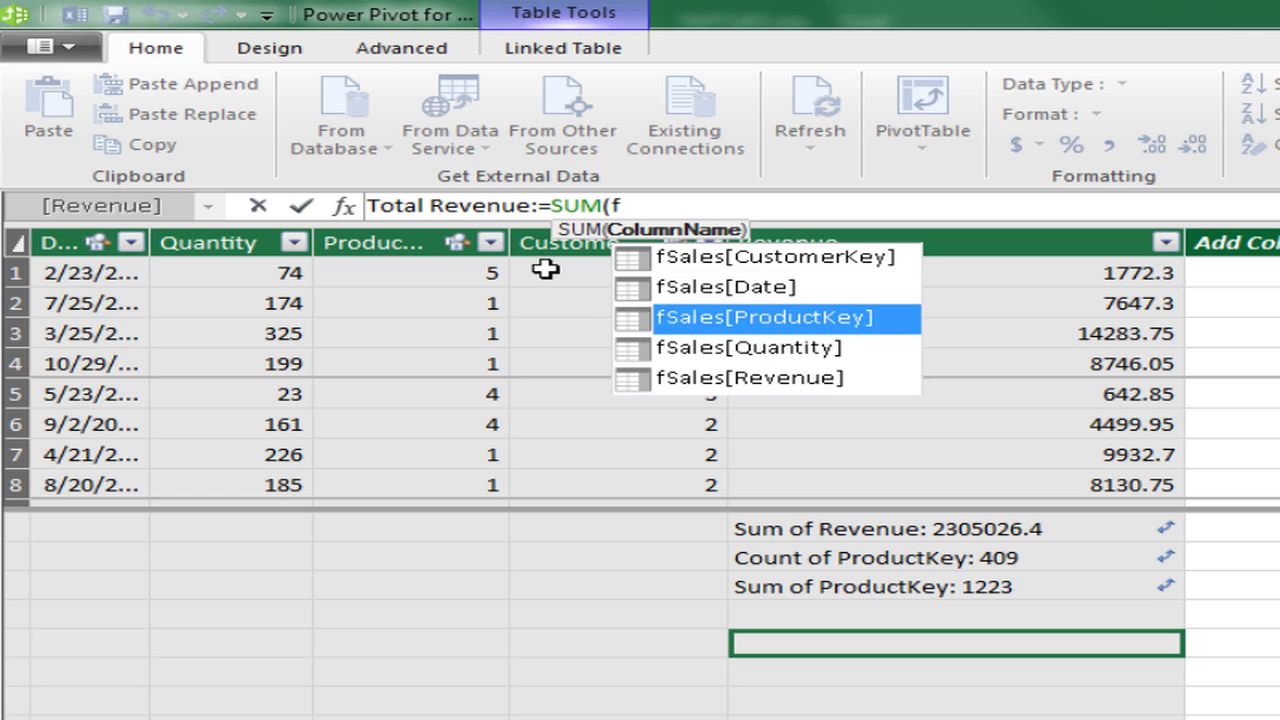
pyautogui.press('Tab')
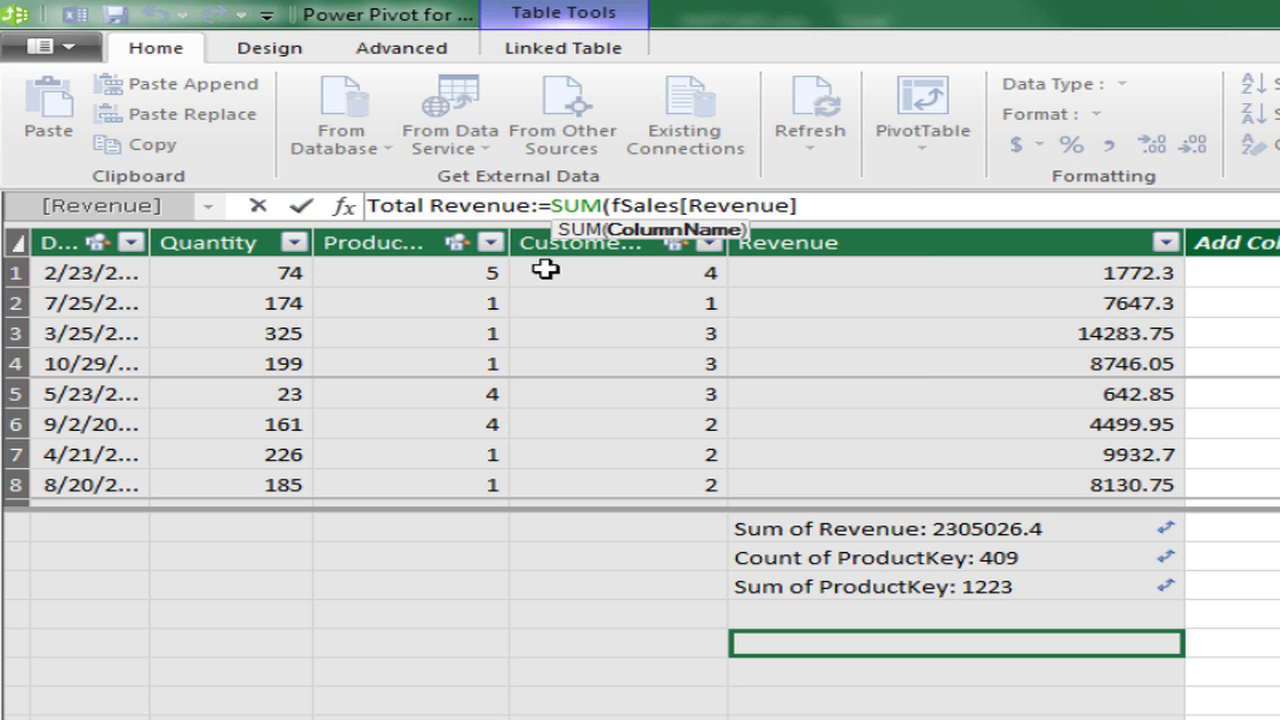
pyautogui.write(')')
pyautogui.press('Return')
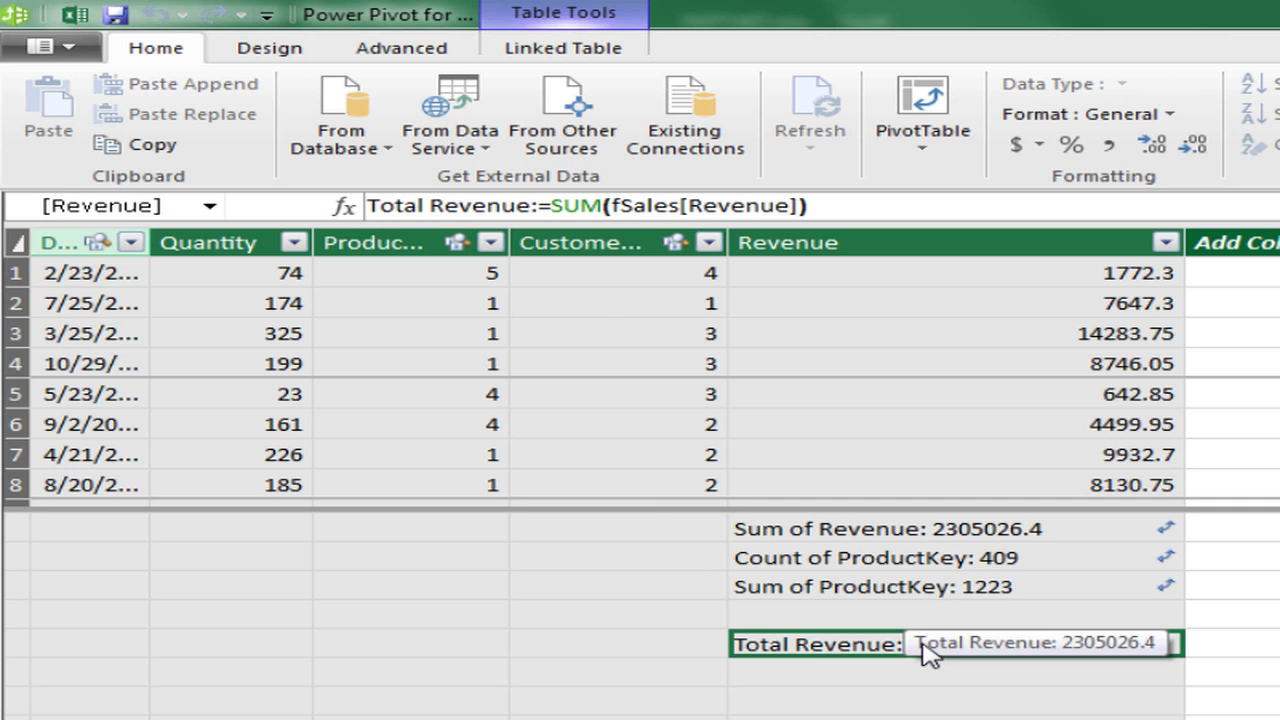
# Format Total Revenue as English (United States) dollars, showing $2,305,026.40.
pyautogui.click(1040, 146)
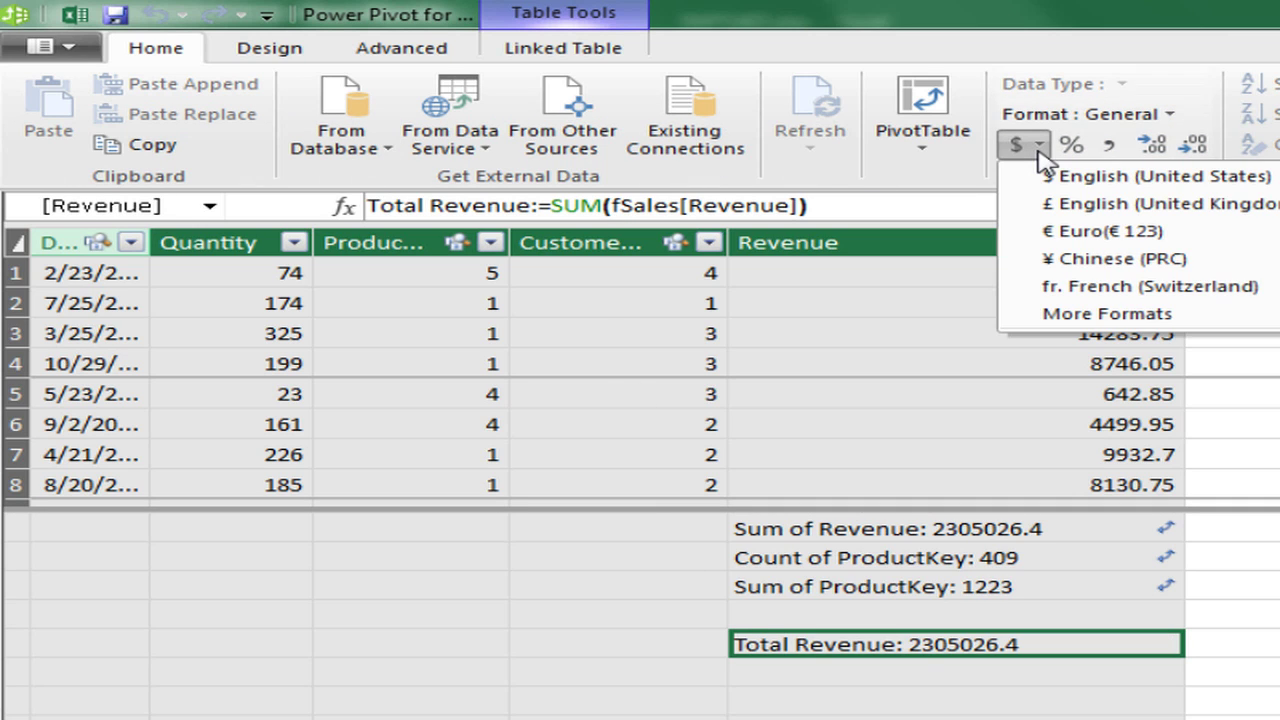
pyautogui.click(1080, 177)
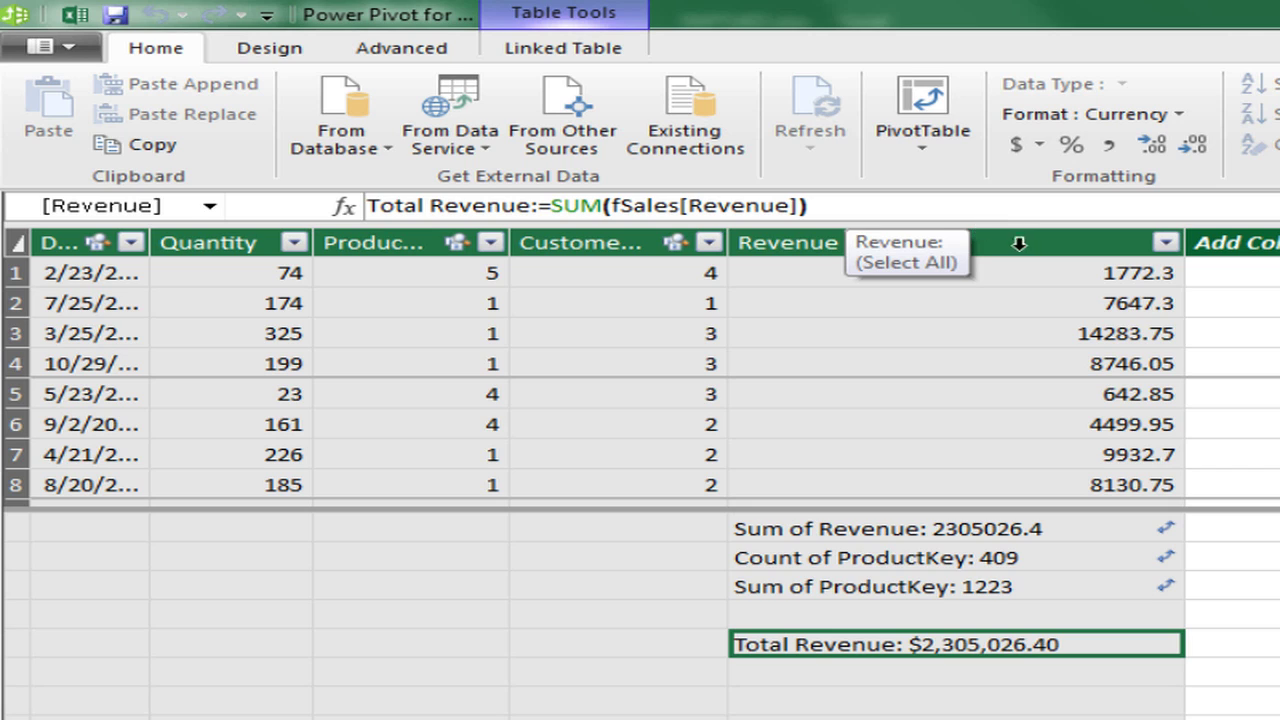
pyautogui.click(1083, 684)
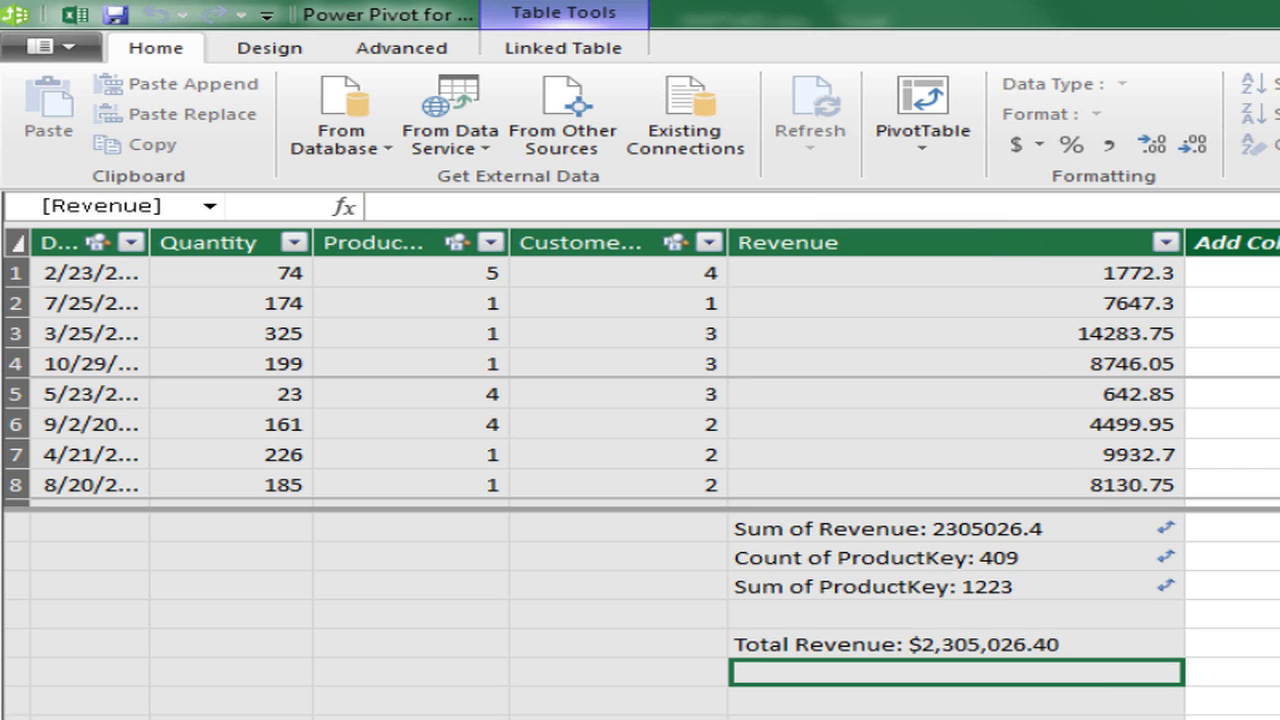
# Define the measure CountProductTransactions:=COUNTROWS(fSales).
pyautogui.write('CountProductTransactions')
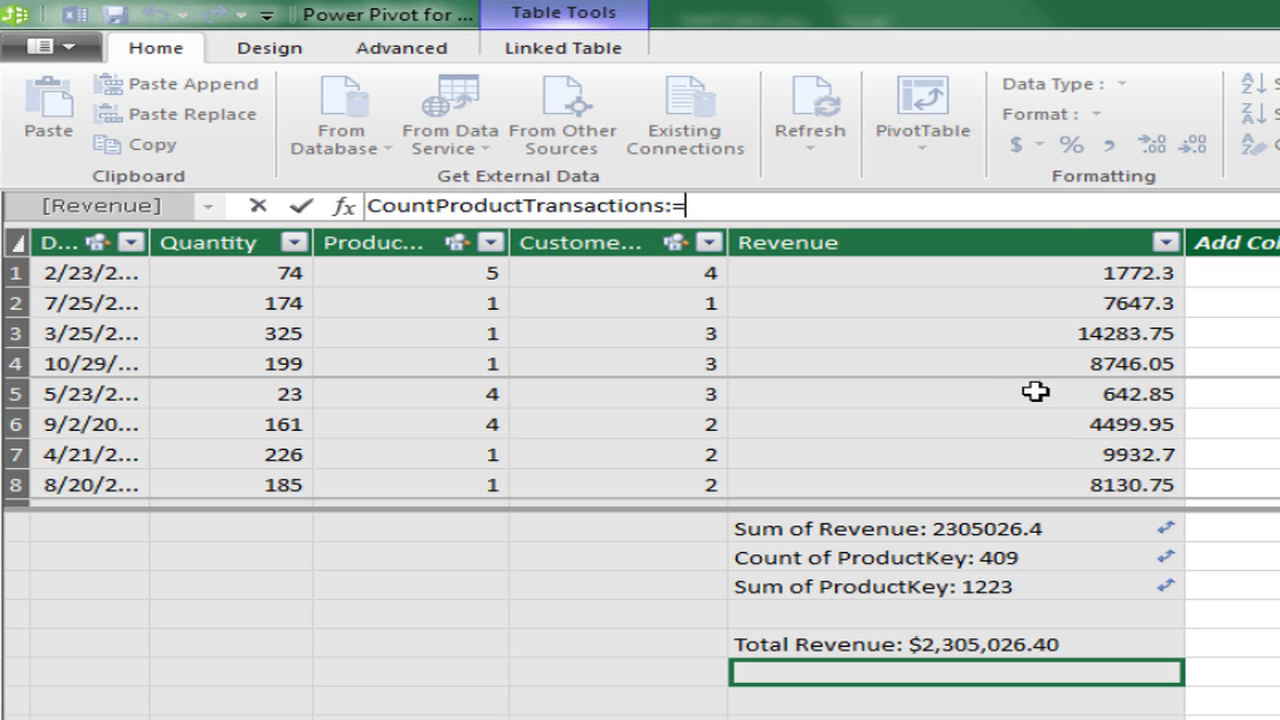
pyautogui.write(':=countr')
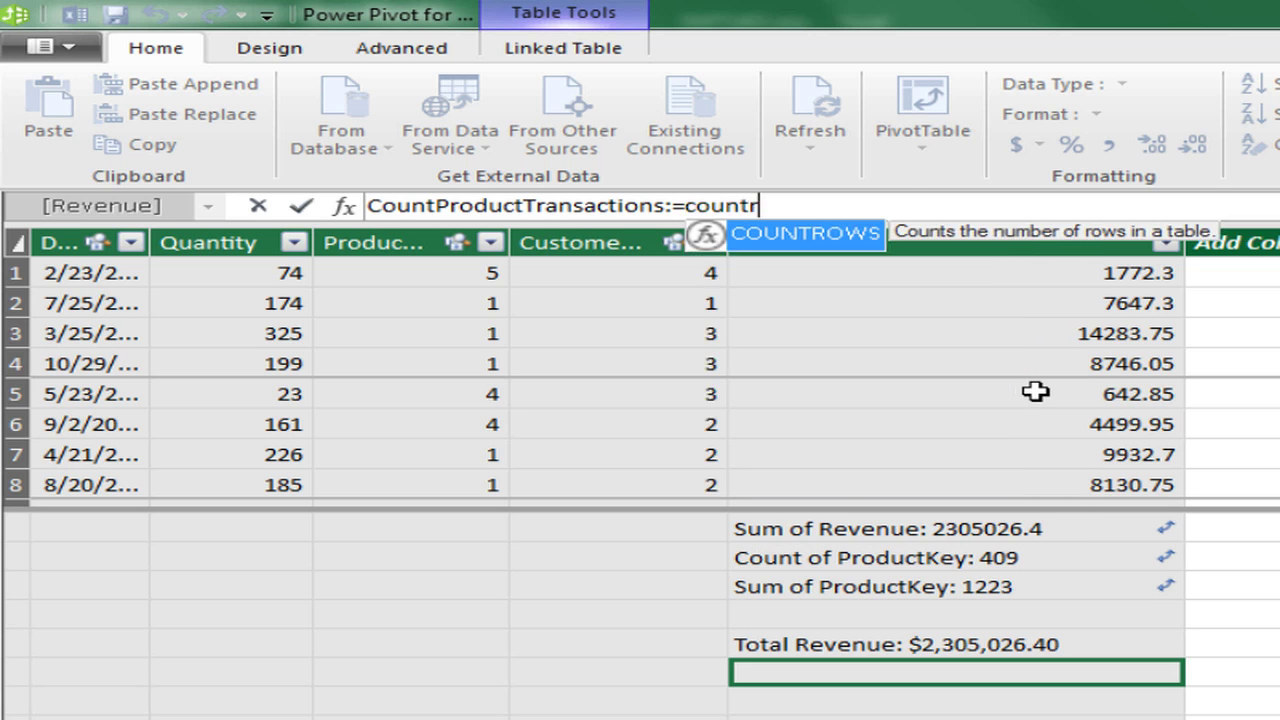
pyautogui.press('Tab')
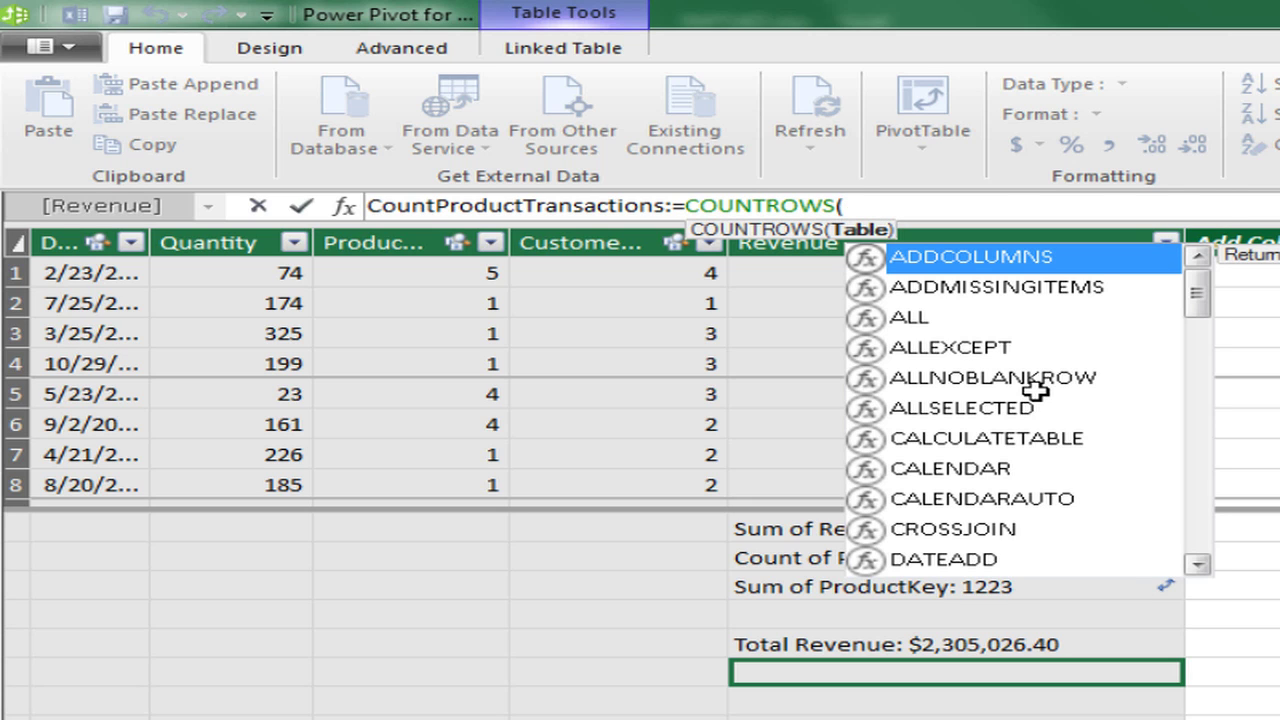
pyautogui.write('f')
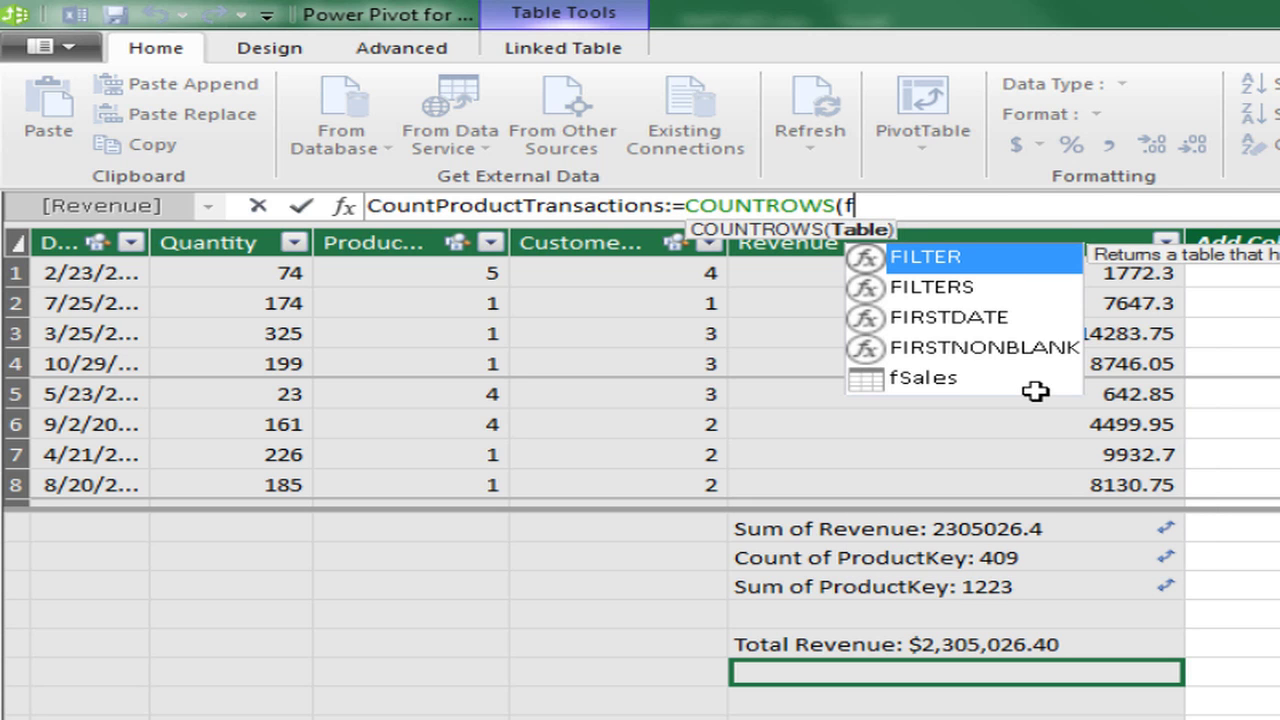
pyautogui.write('s')
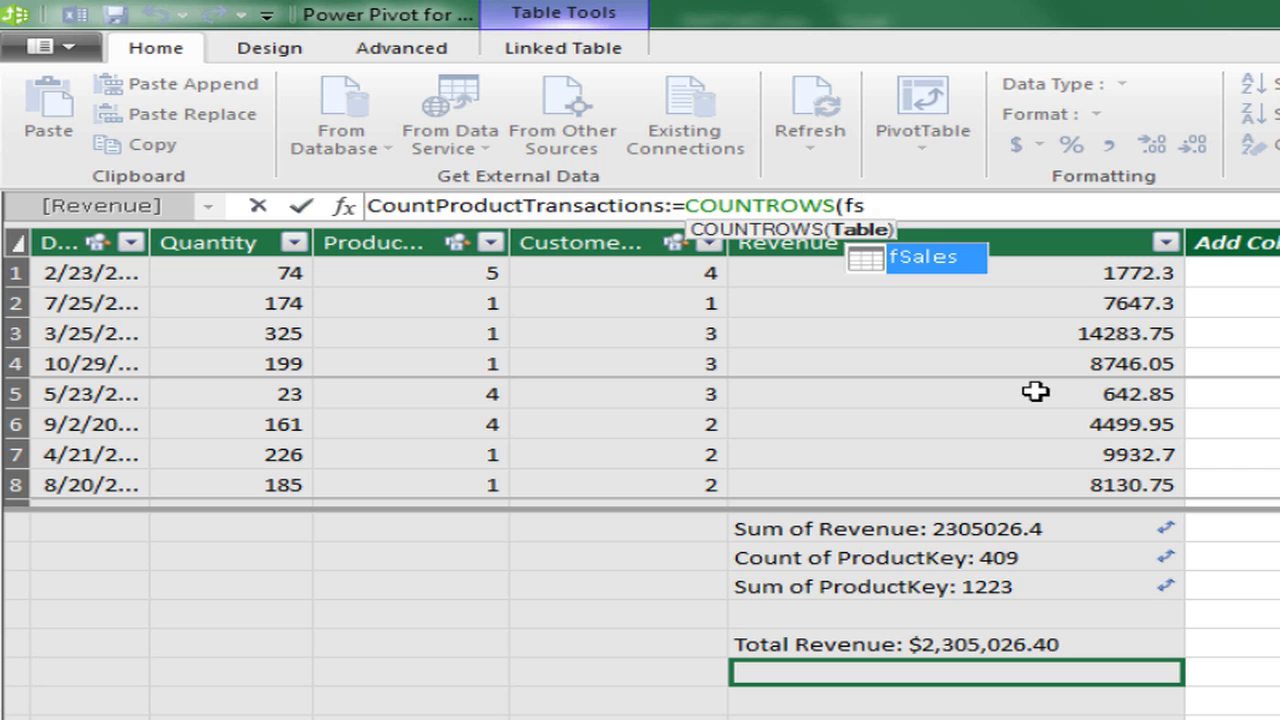
pyautogui.press('Tab')
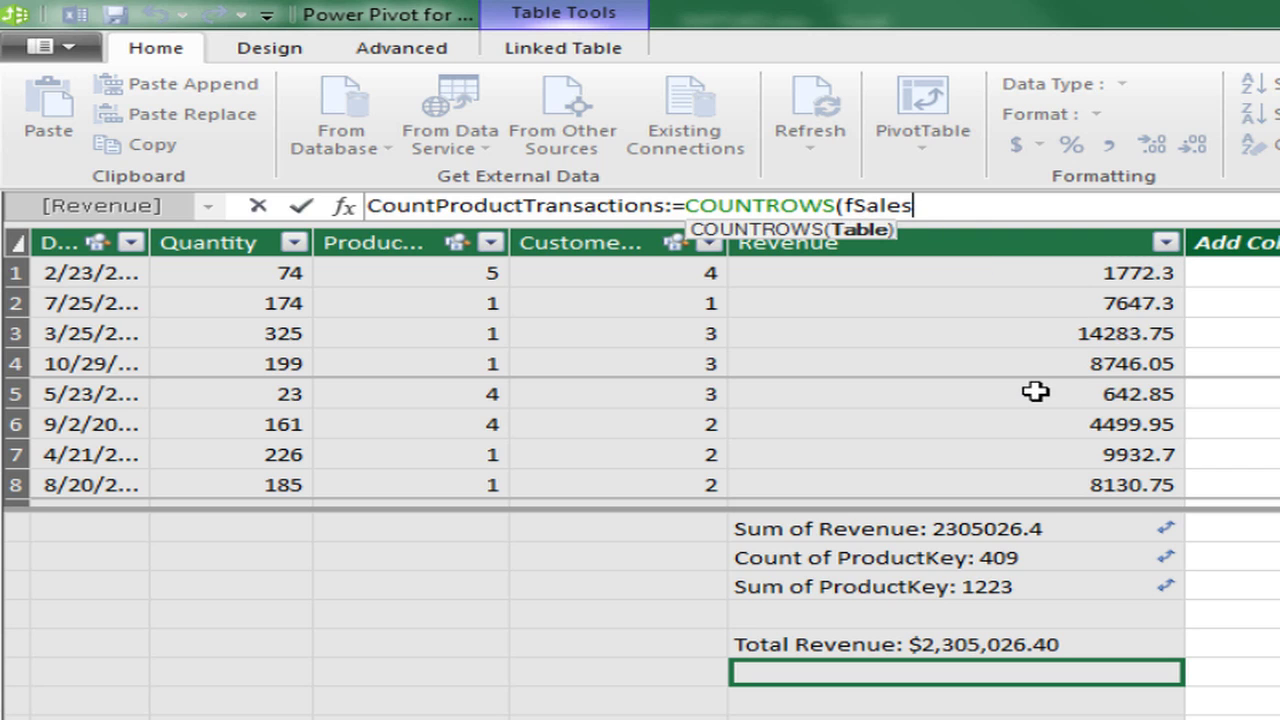
pyautogui.write(')')
pyautogui.press('Return')
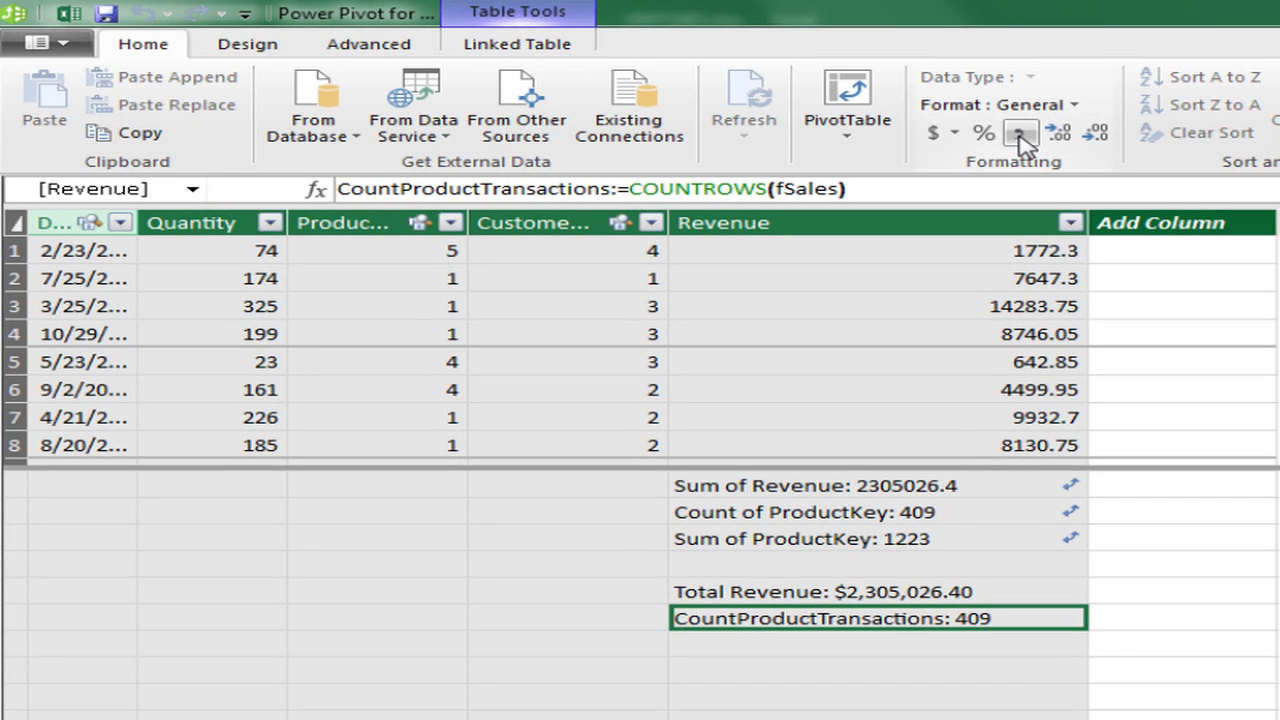
# Give the count a thousands separator and no decimals so it shows 409.
pyautogui.click(1020, 138)
pyautogui.click(1096, 134)
pyautogui.click(1096, 134)
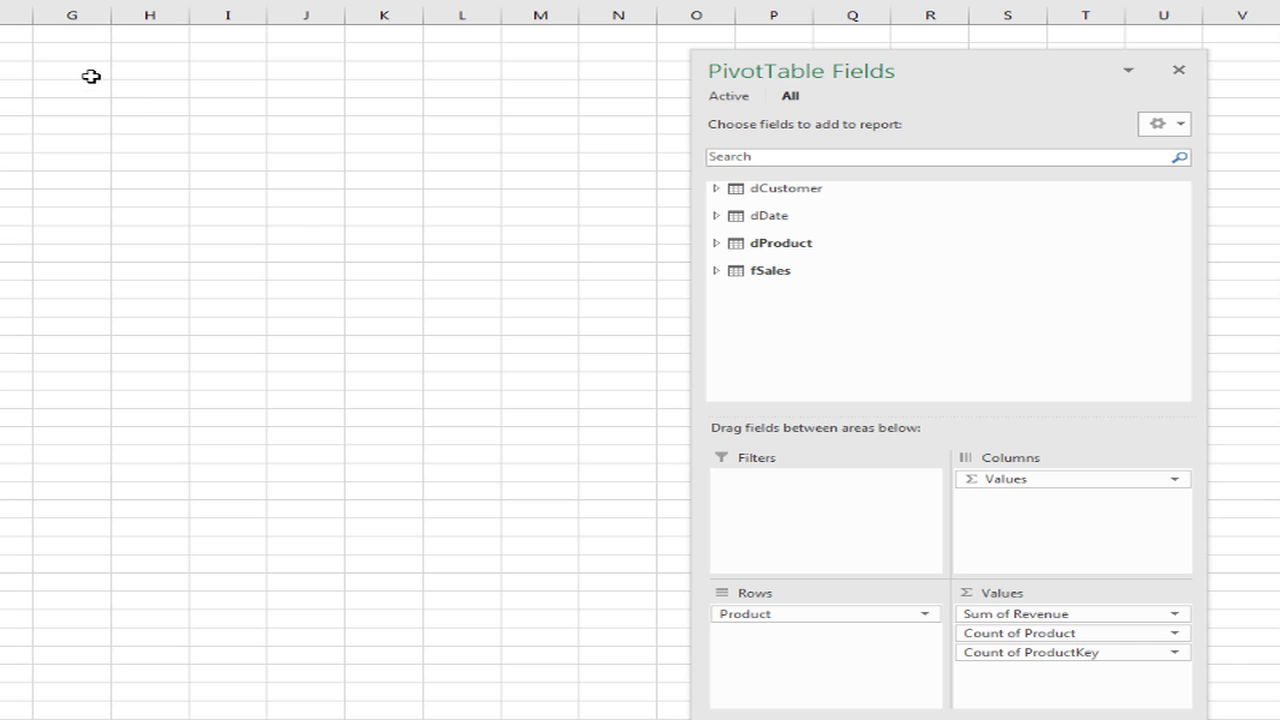
# Insert a PivotTable at G3 using the workbook's Data Model (Alt+N+V).
pyautogui.click(91, 77)
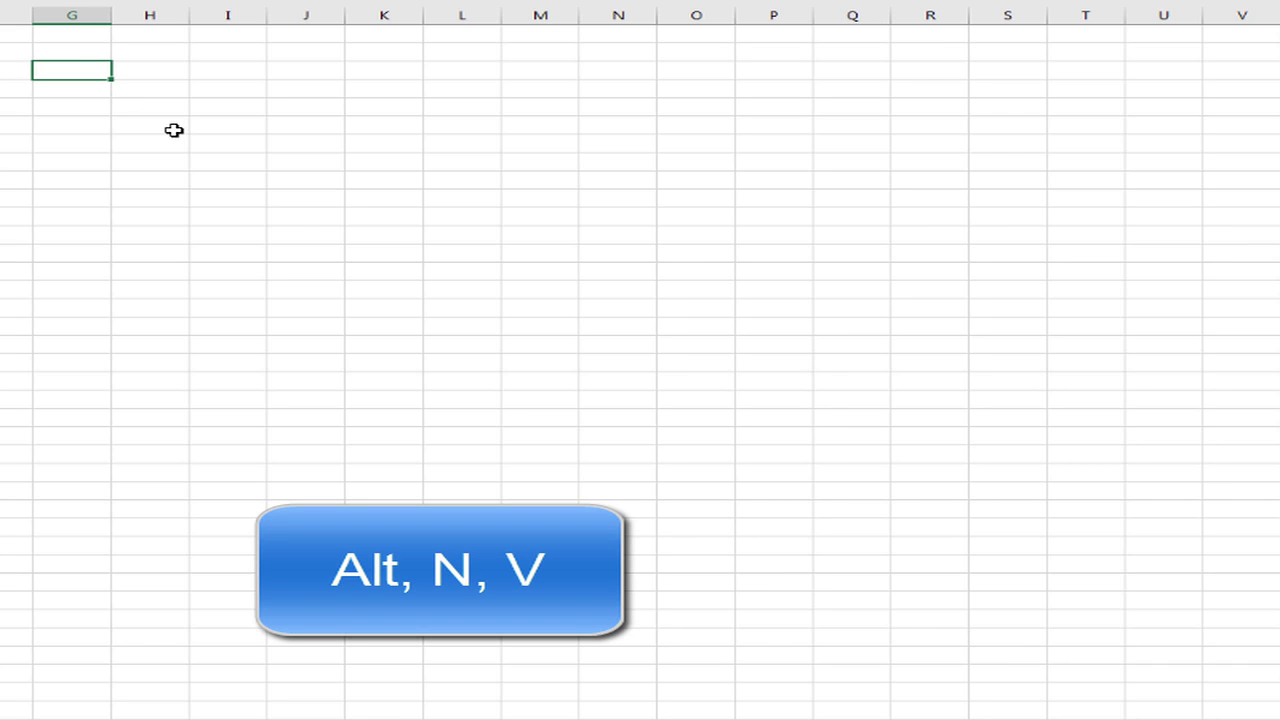
pyautogui.hotkey('alt', 'n')
pyautogui.press('v')
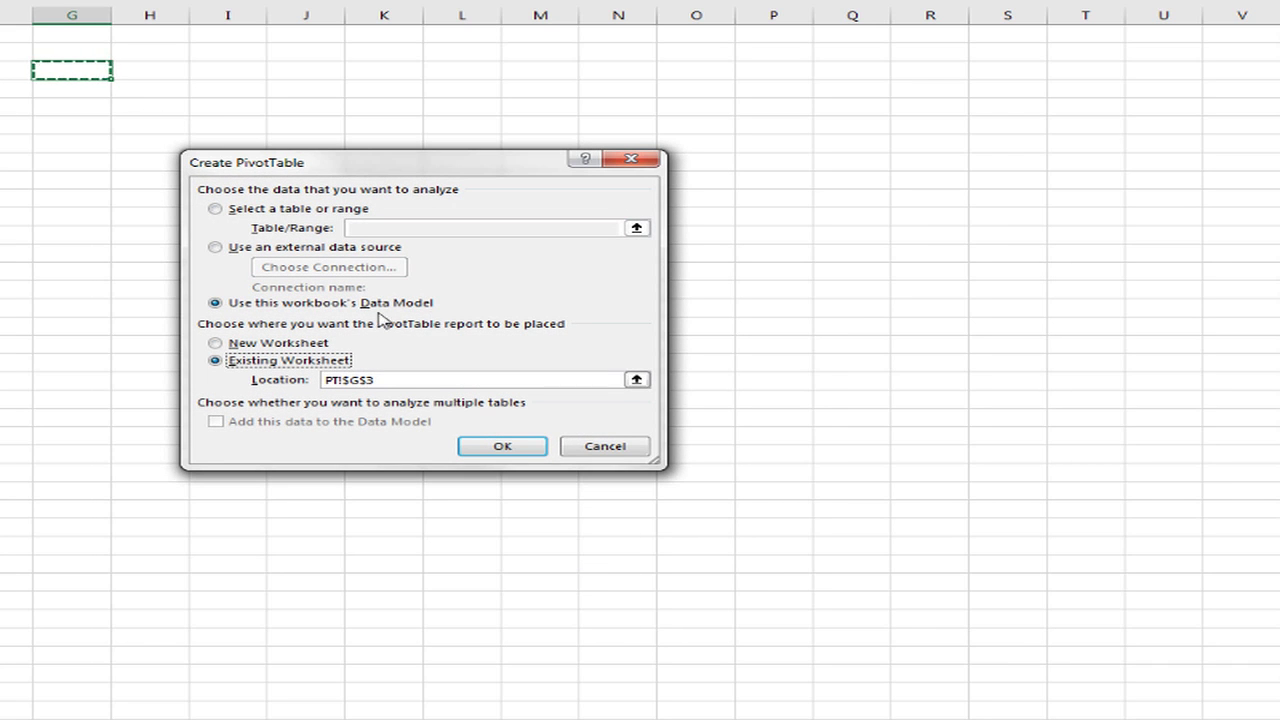
pyautogui.click(503, 447)
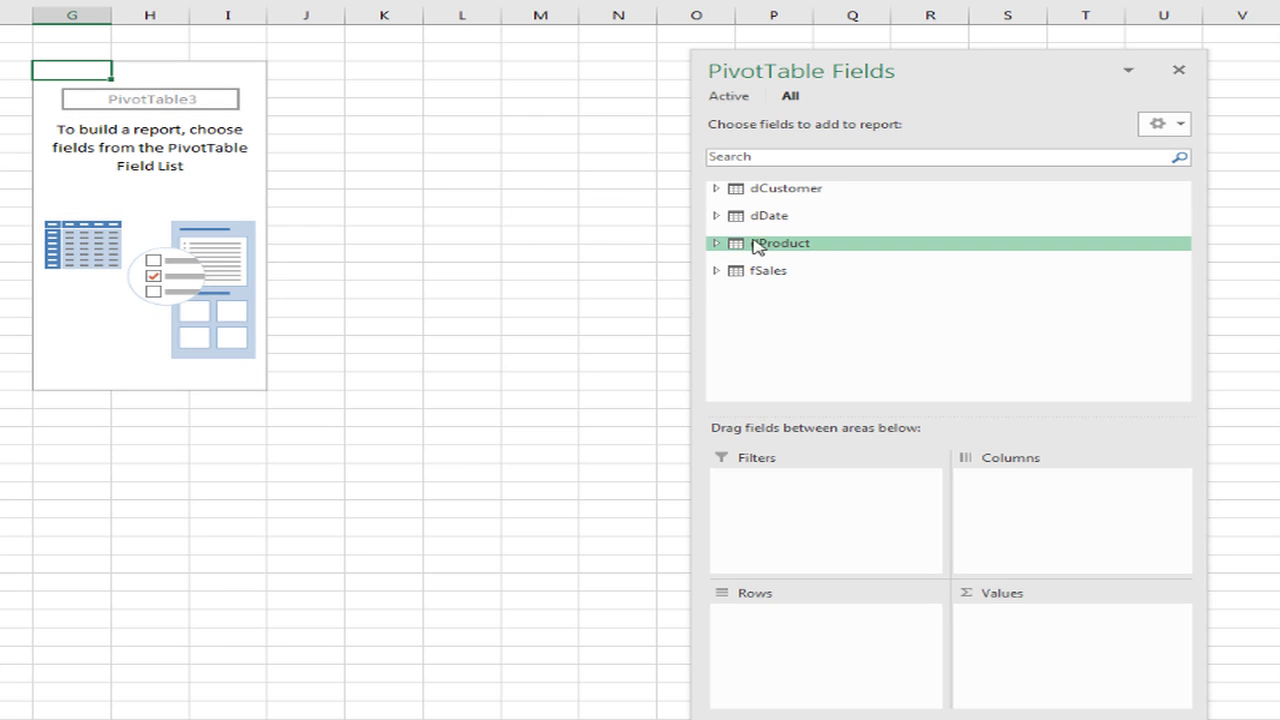
# Put dProduct's Product in Rows and fSales' Total Revenue in Values.
pyautogui.click(716, 246)
pyautogui.moveTo(780, 302); pyautogui.dragTo(841, 622)
pyautogui.click(717, 329)
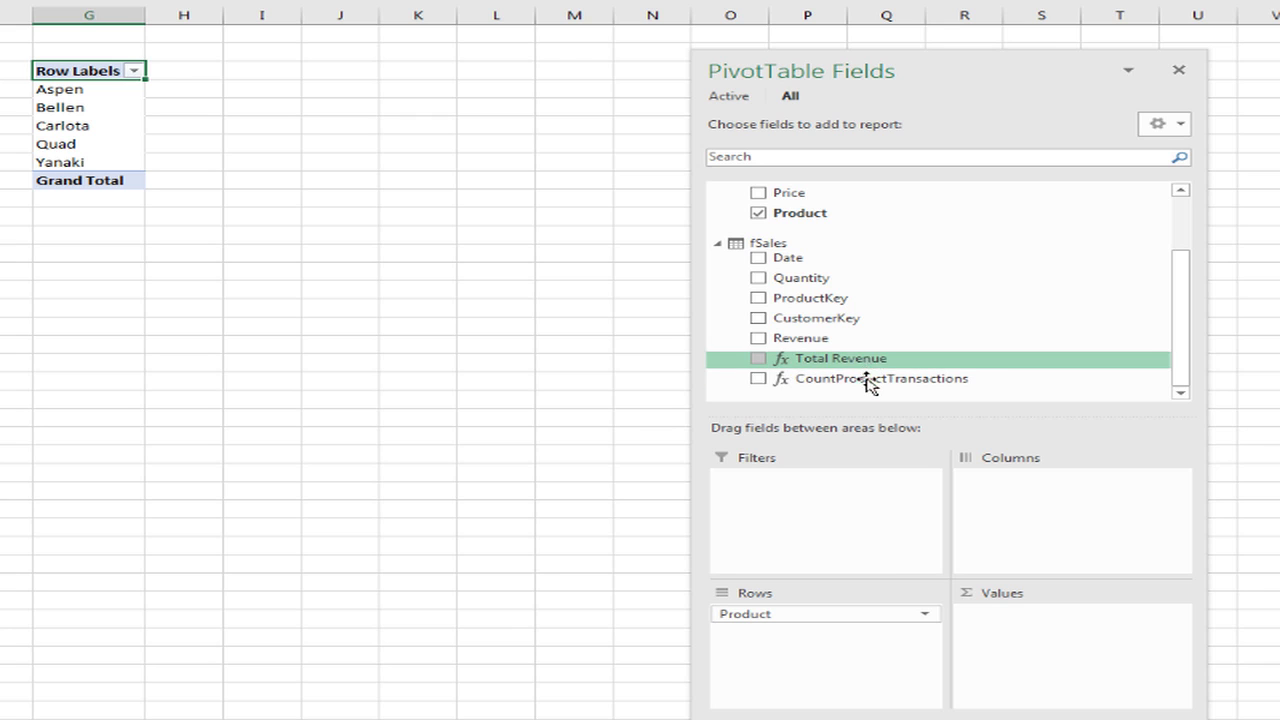
pyautogui.moveTo(787, 366); pyautogui.dragTo(1040, 648)
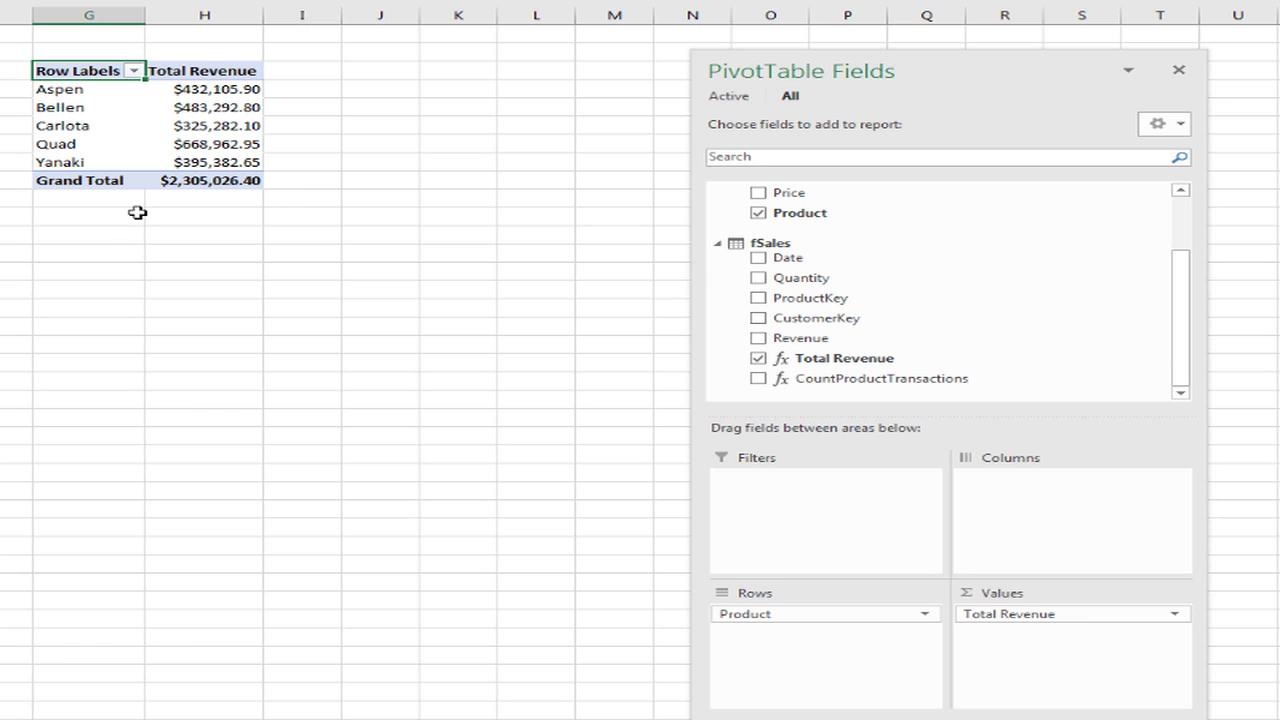
pyautogui.click(92, 219)
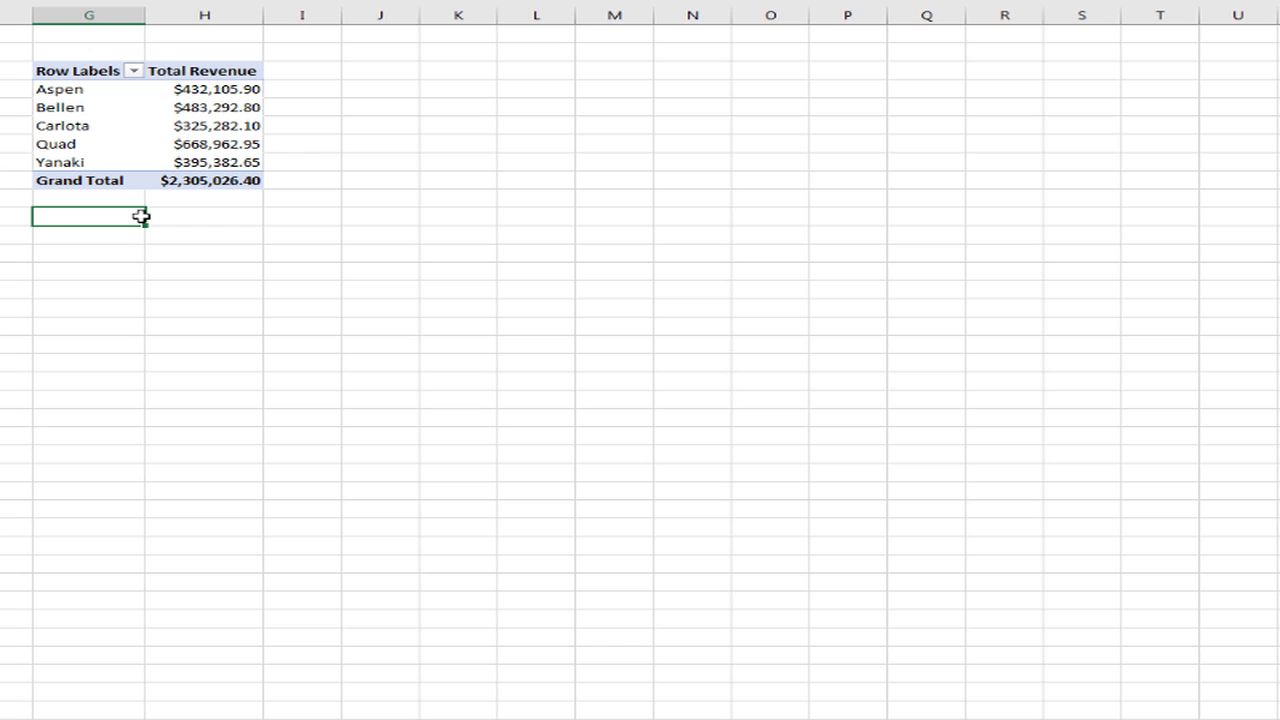
# Insert another Data Model PivotTable in the empty cell below the first one.
pyautogui.hotkey('alt', 'n')
pyautogui.press('v')
pyautogui.press('Return')
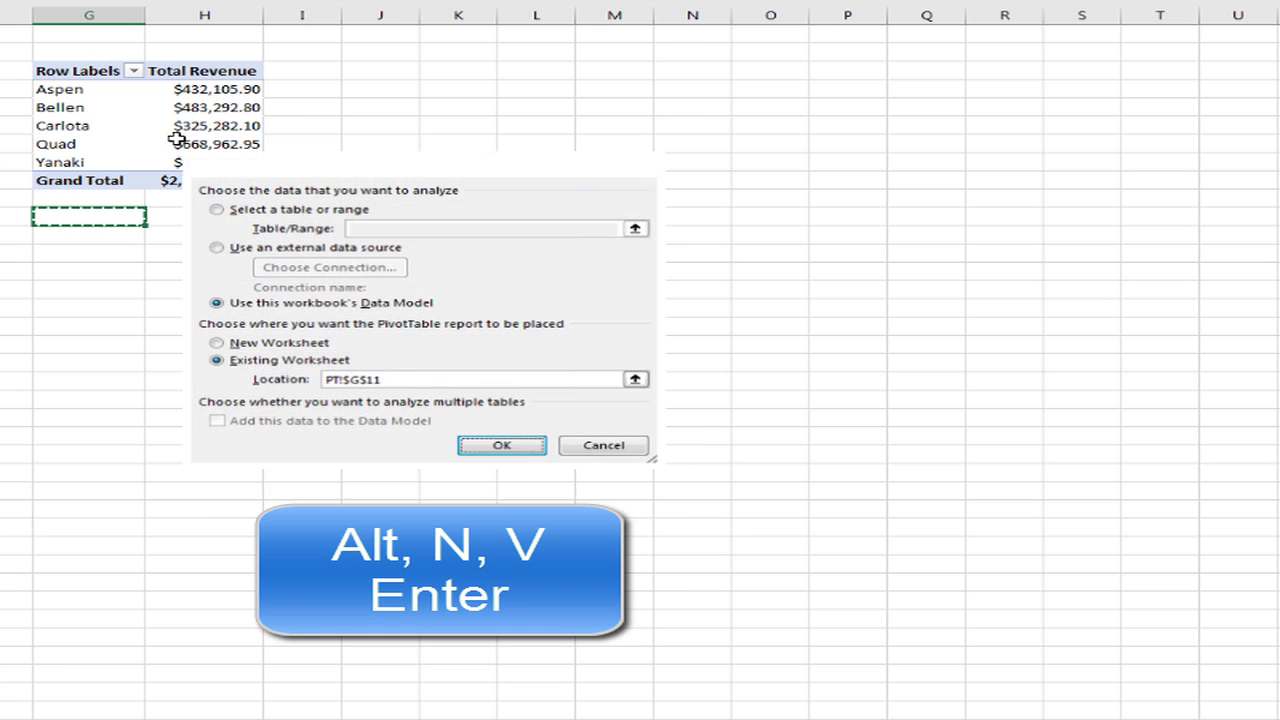
# Put Customer in Rows, and Total Revenue and CountProductTransactions in Values.
pyautogui.click(717, 188)
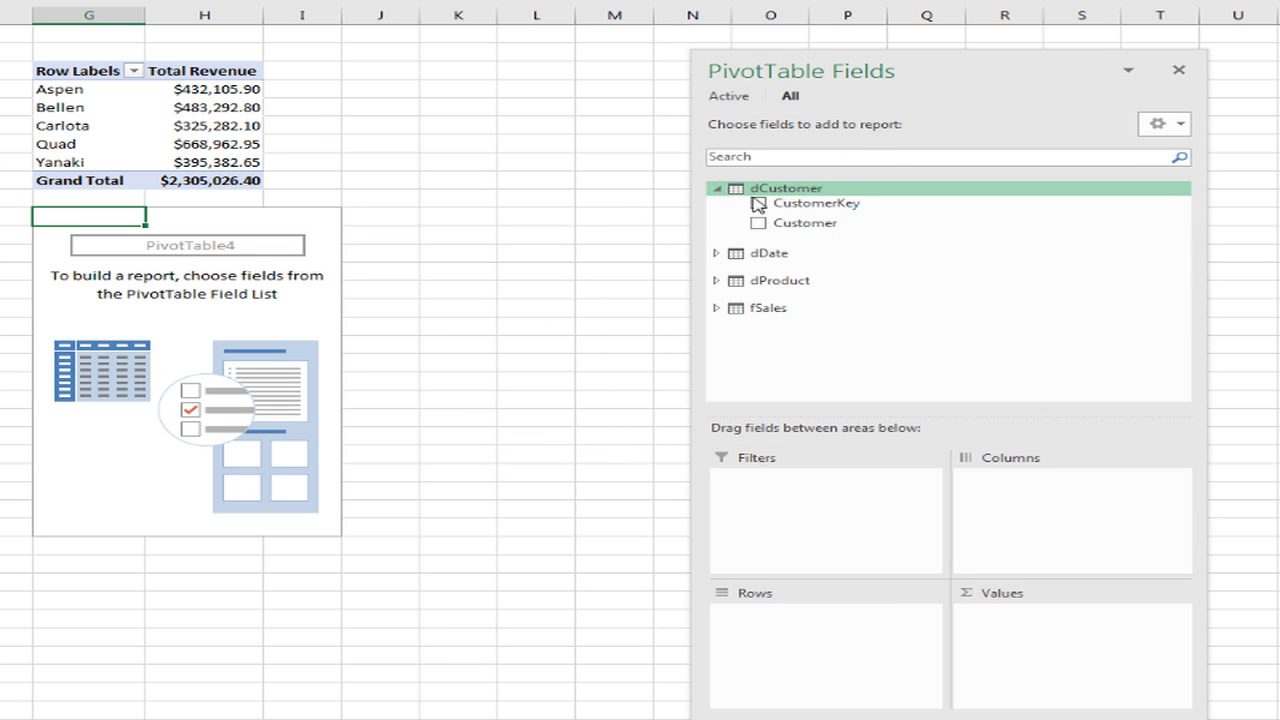
pyautogui.moveTo(806, 224); pyautogui.dragTo(834, 664)
pyautogui.click(716, 309)
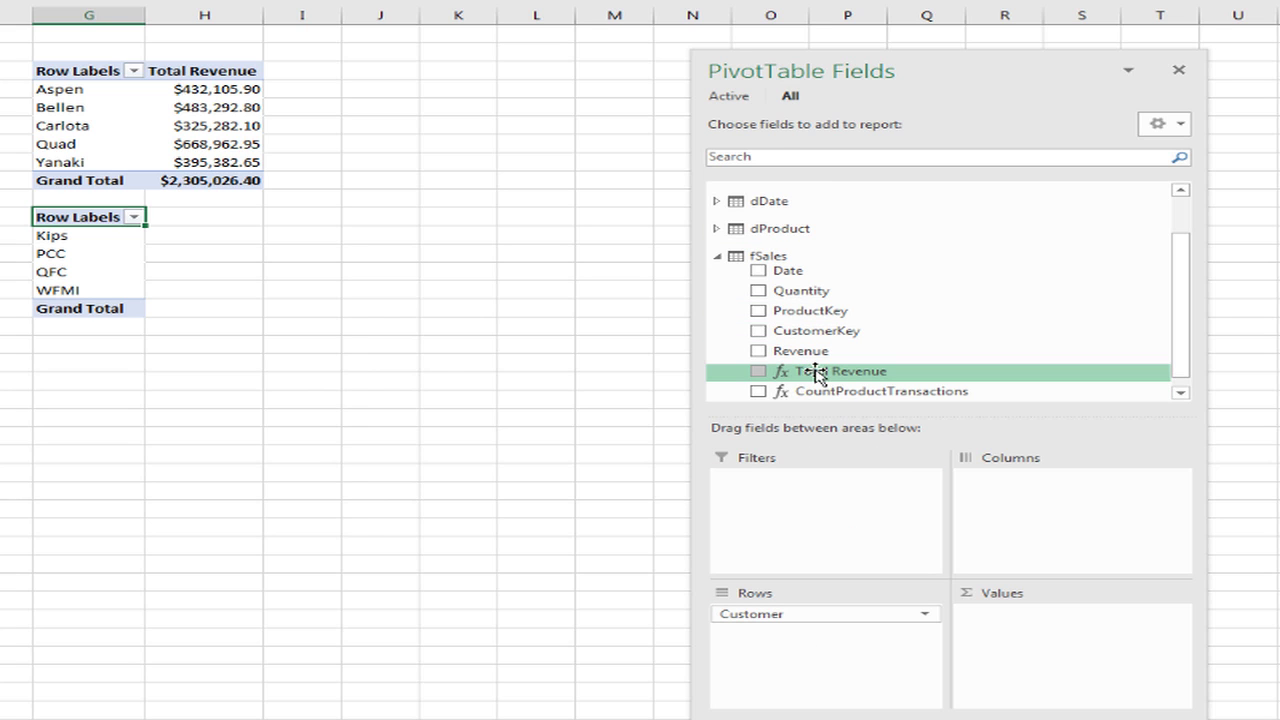
pyautogui.moveTo(801, 373); pyautogui.dragTo(1023, 660)
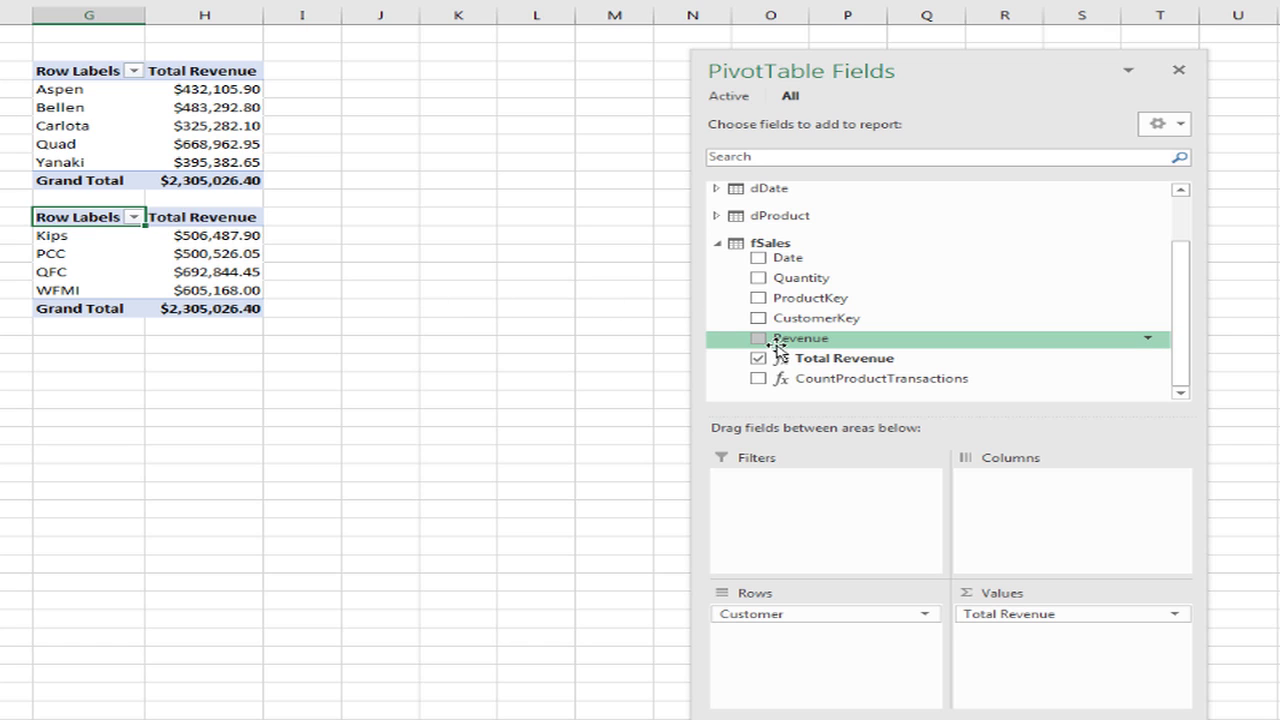
pyautogui.moveTo(835, 382); pyautogui.dragTo(1020, 681)
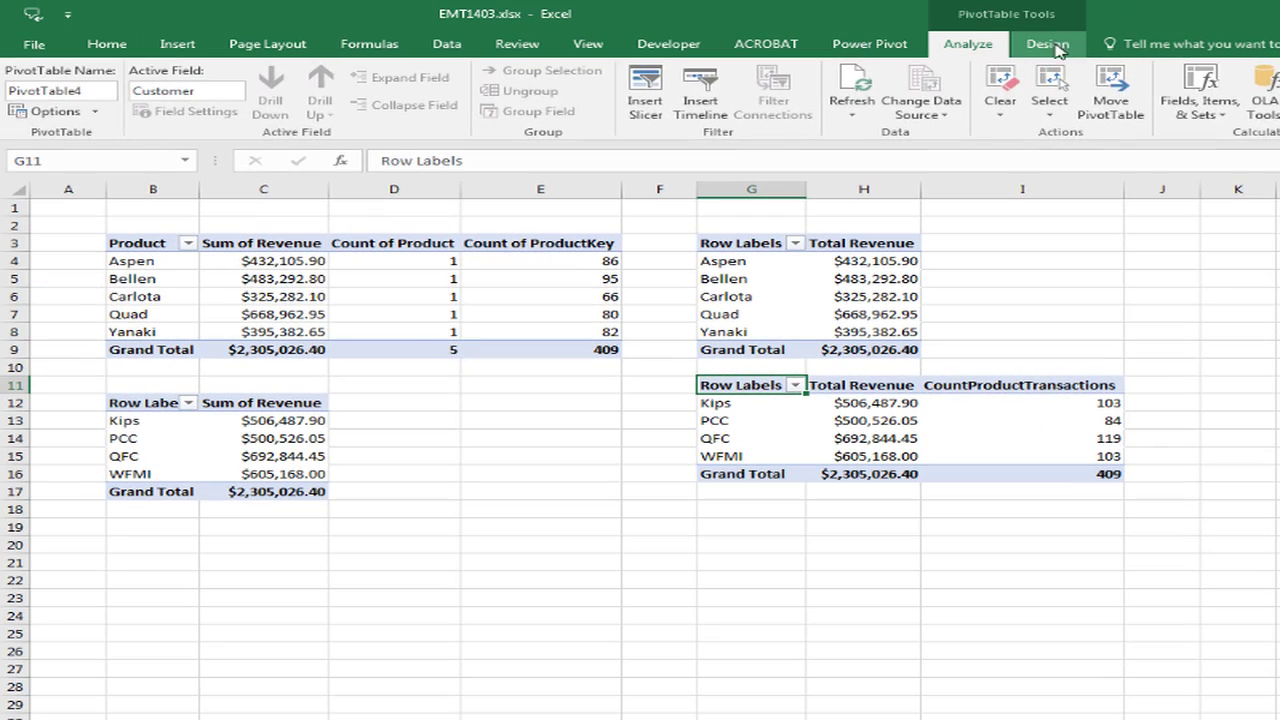
# Switch customer and product PivotTables to Tabular Form; add CountProductTransactions to product Values.
pyautogui.click(1047, 43)
pyautogui.click(160, 95)
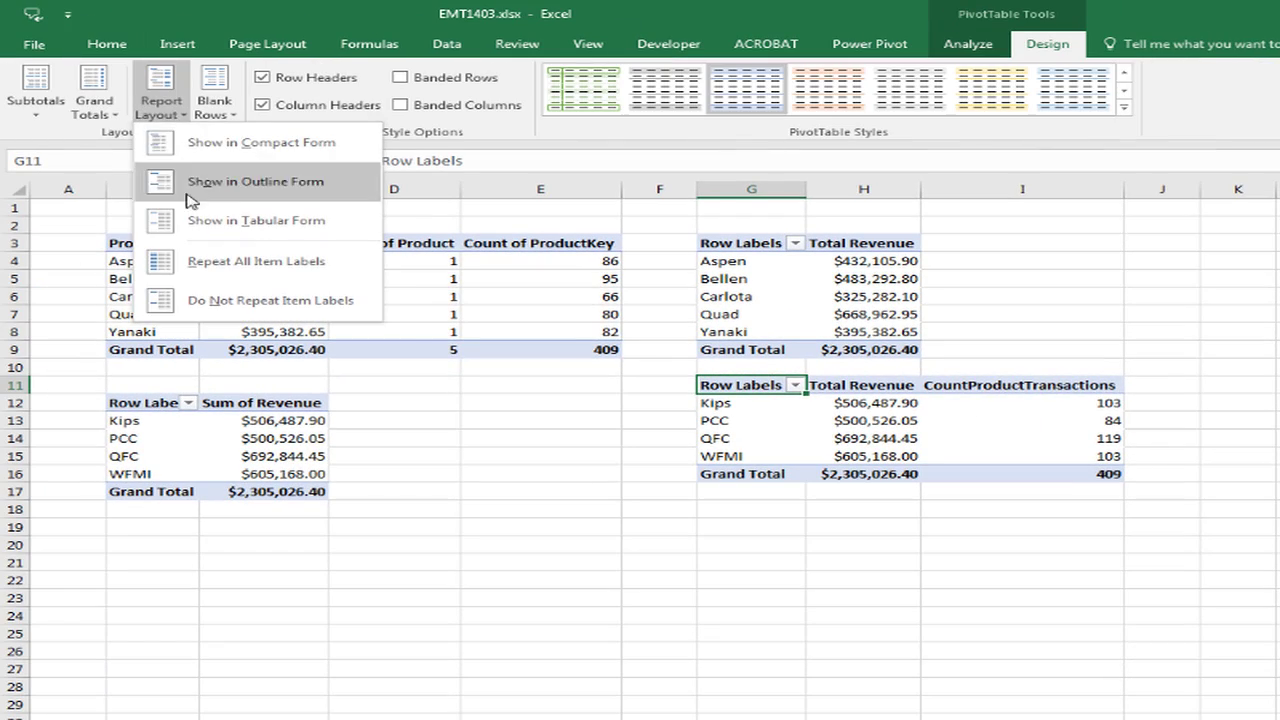
pyautogui.click(205, 218)
pyautogui.click(836, 280)
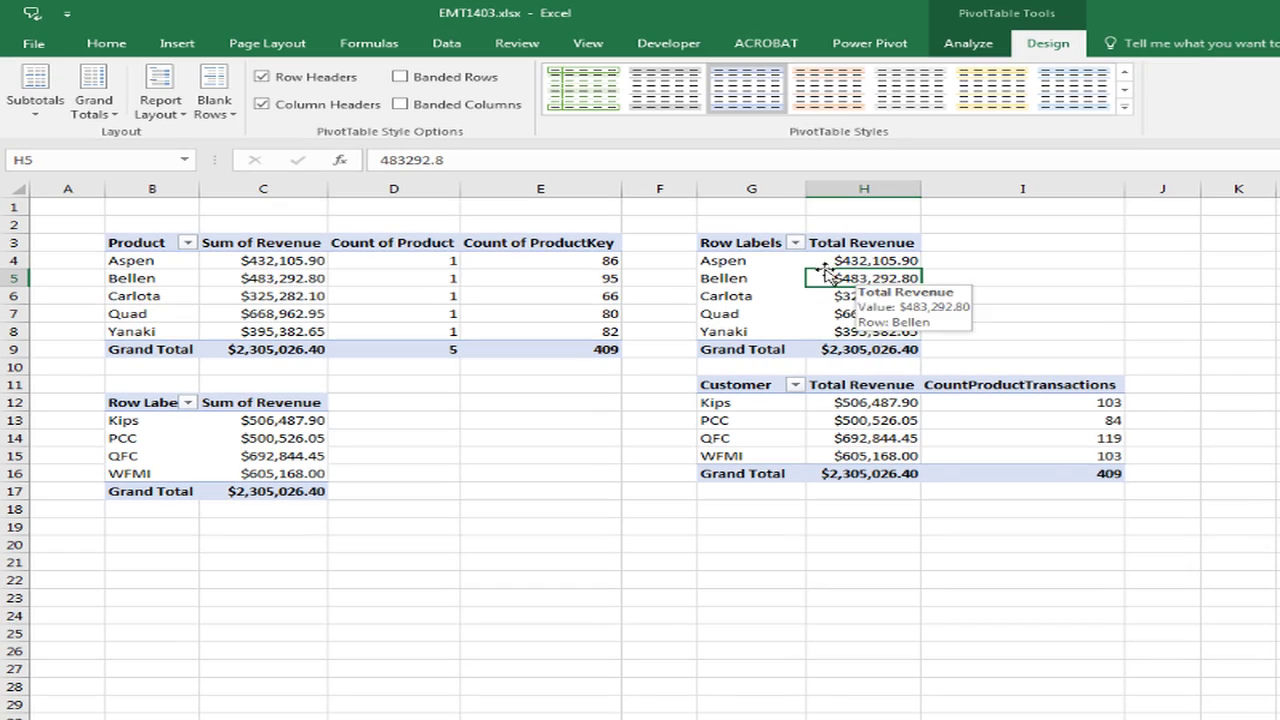
pyautogui.click(160, 104)
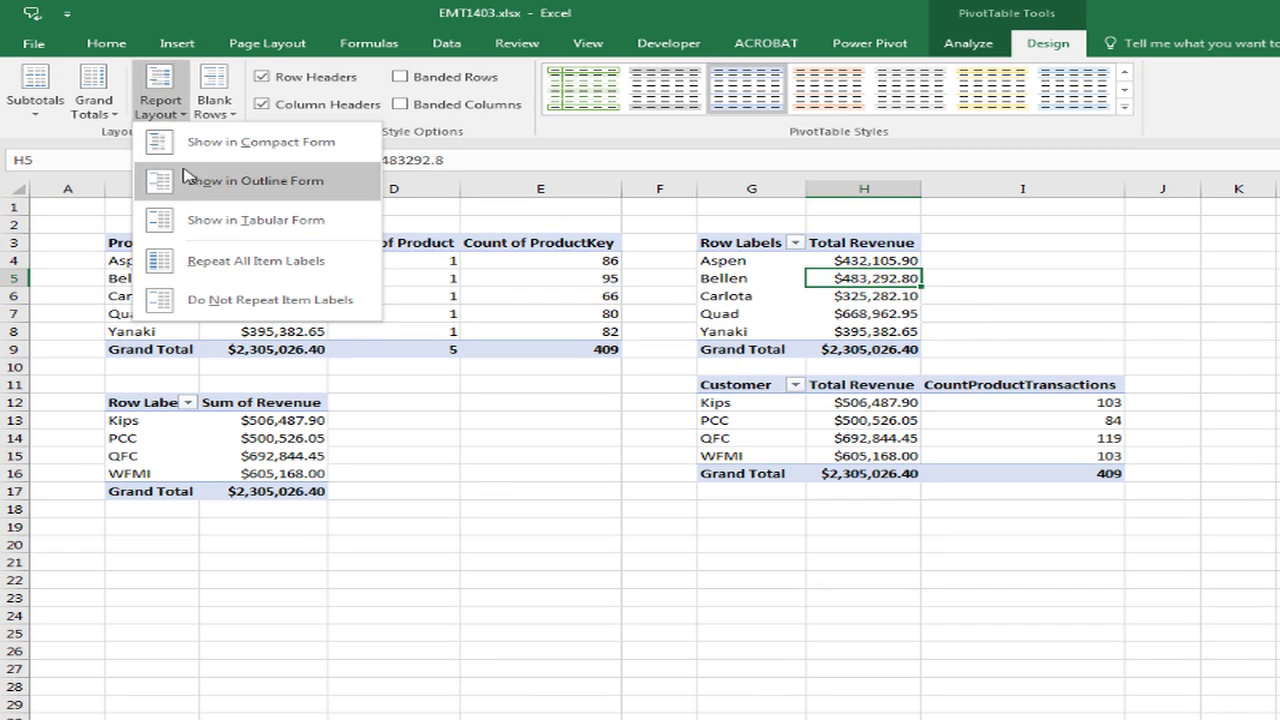
pyautogui.click(210, 220)
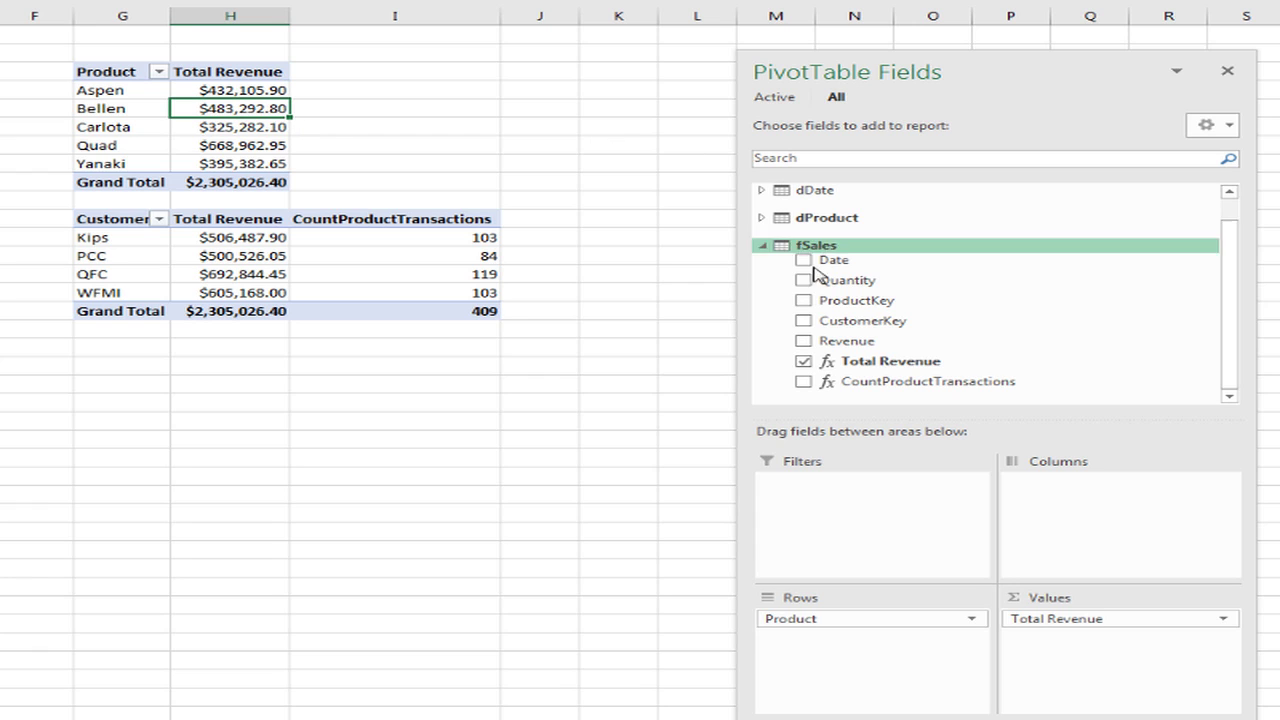
pyautogui.moveTo(889, 380); pyautogui.dragTo(1080, 660)
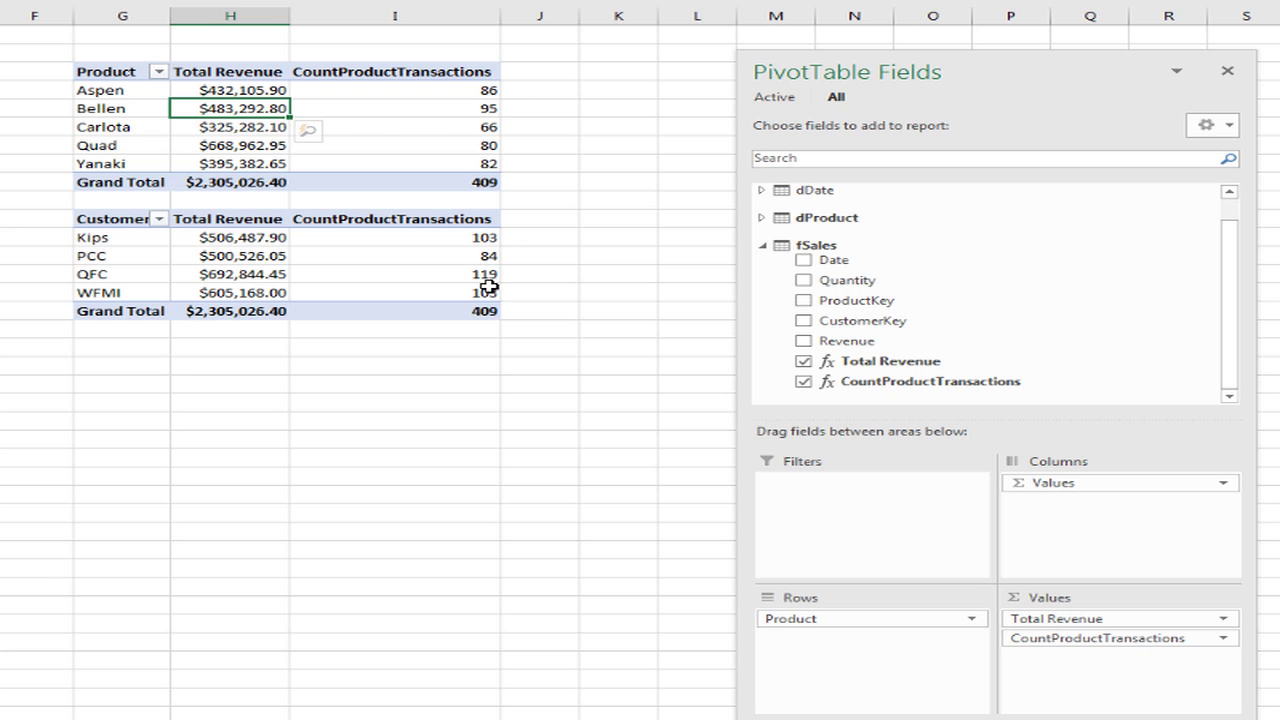
# In the formula bar, shorten the measure name CountProductTransactions to CountTransactions.
pyautogui.hotkey('alt', 'Tab')
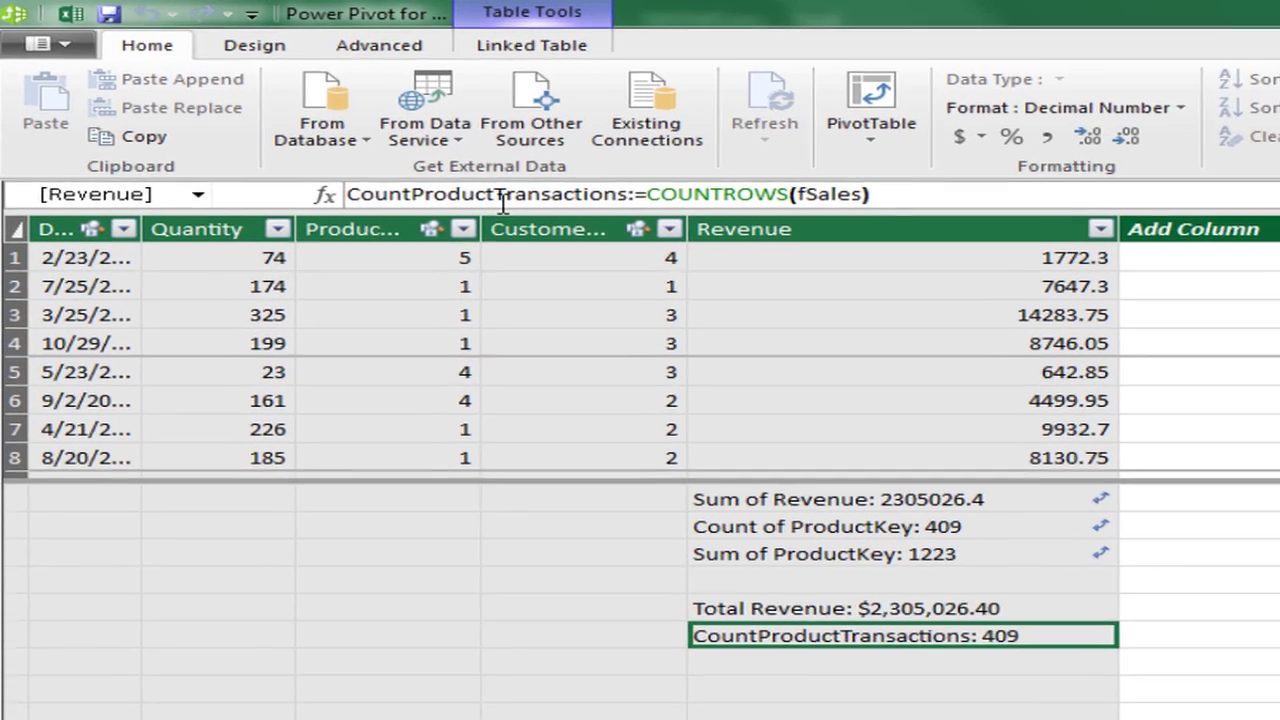
pyautogui.click(554, 204)
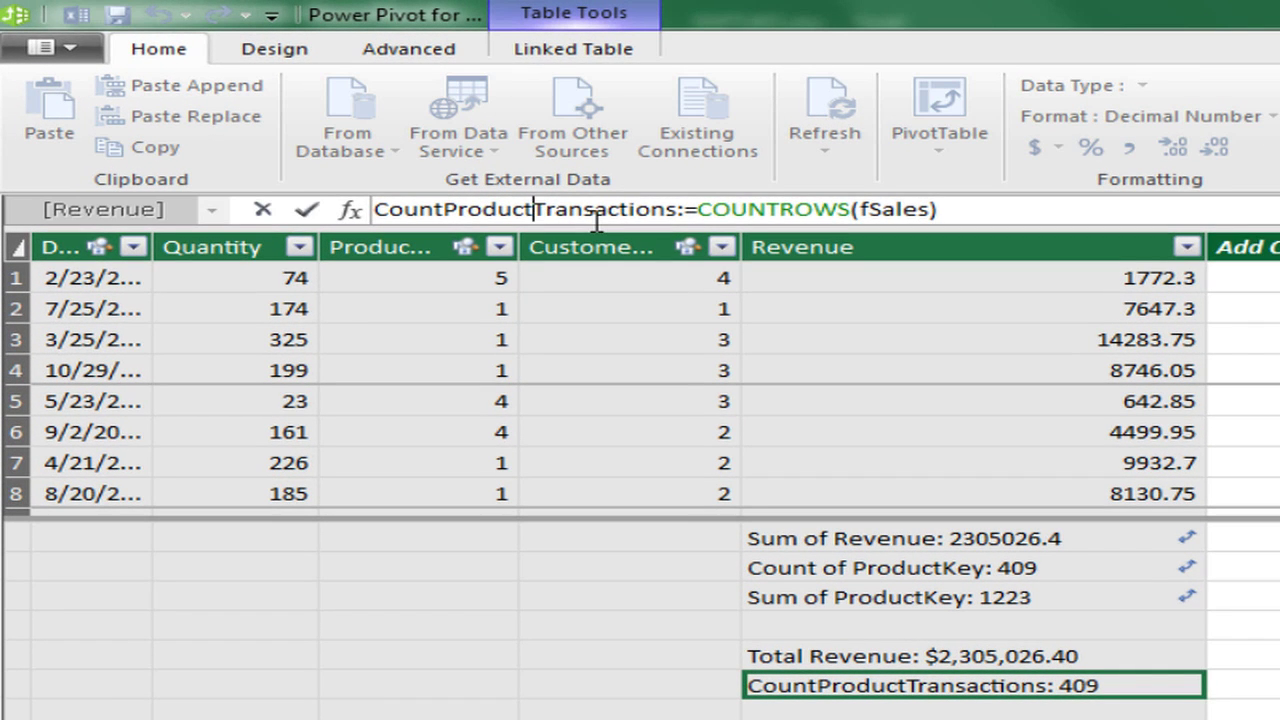
pyautogui.press('BackSpace')
pyautogui.press('BackSpace')
pyautogui.press('BackSpace')
pyautogui.press('BackSpace')
pyautogui.press('BackSpace')
pyautogui.press('BackSpace')
pyautogui.press('BackSpace')
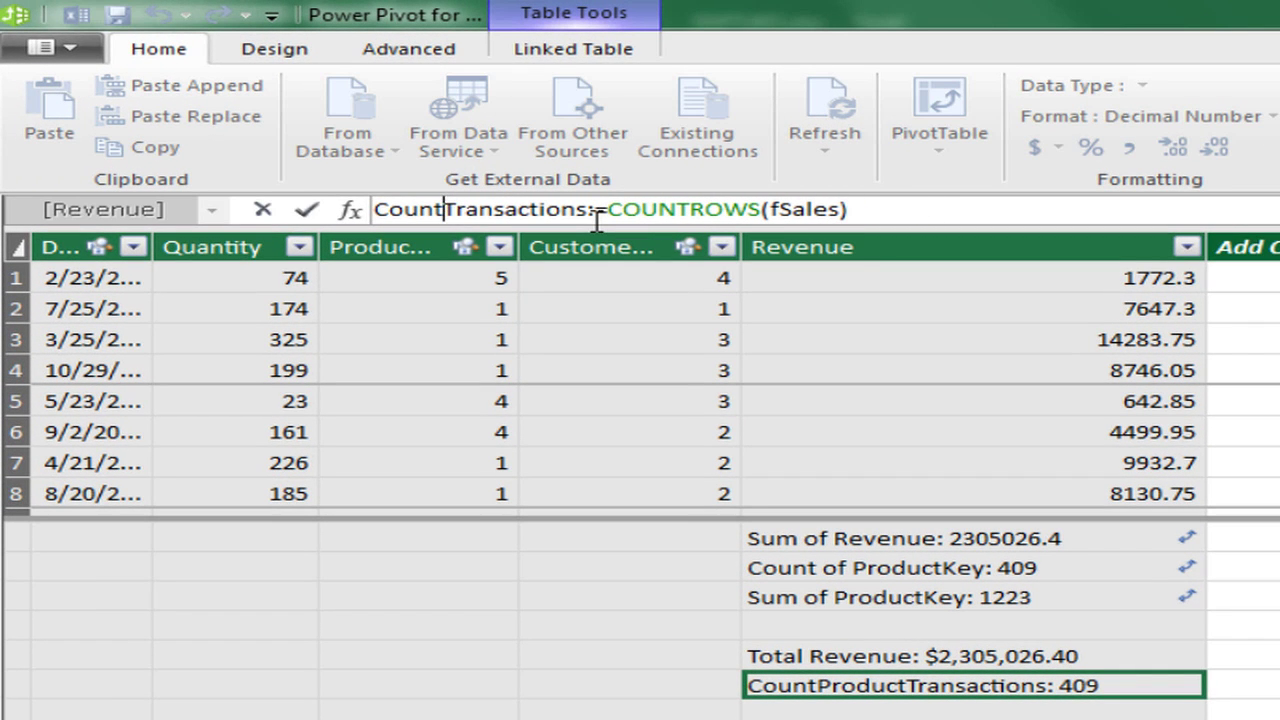
pyautogui.press('Return')
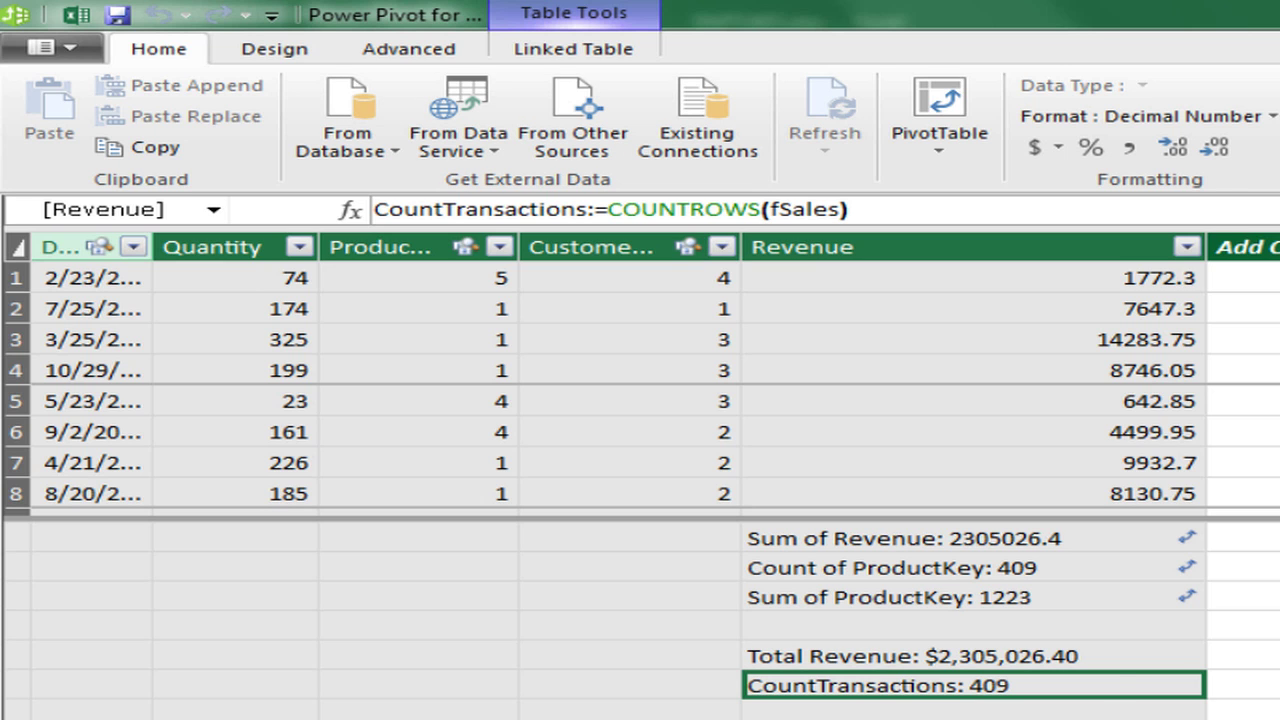
pyautogui.click(77, 14)
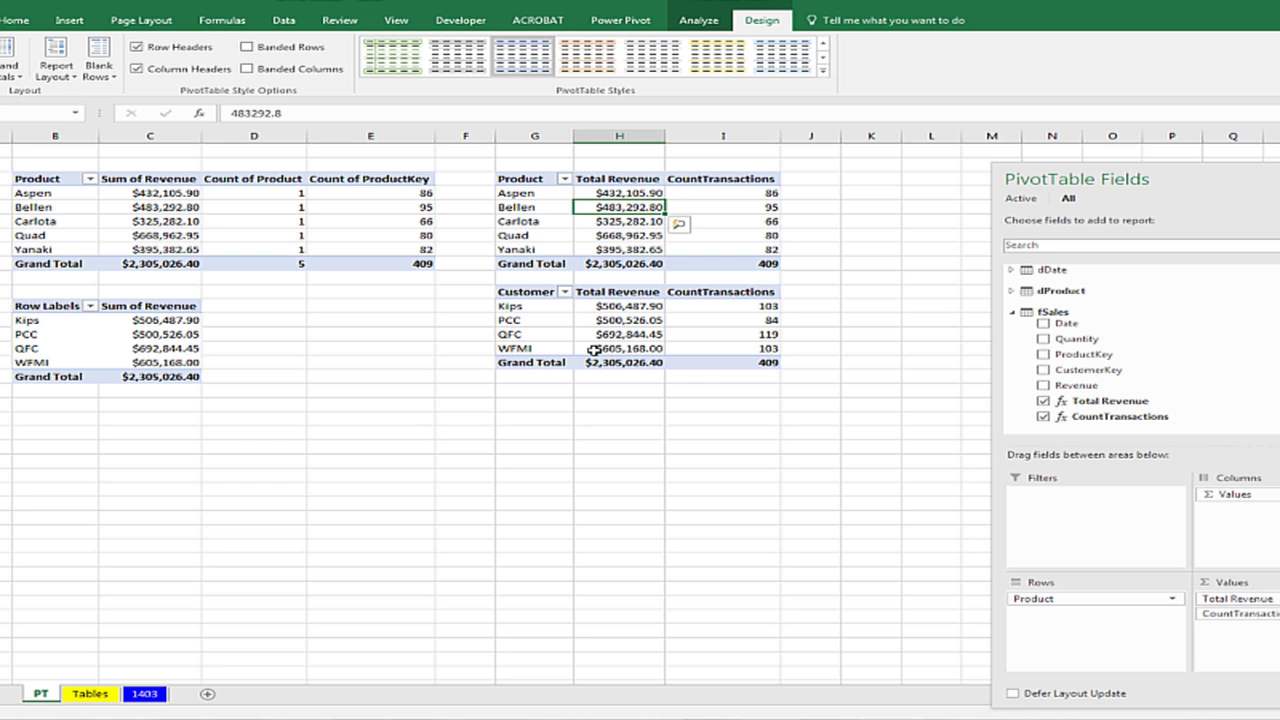
# Compare the fields of the implicit-measure PivotTable with those of the explicit-measure PivotTable.
pyautogui.moveTo(594, 350)
pyautogui.click(172, 207)
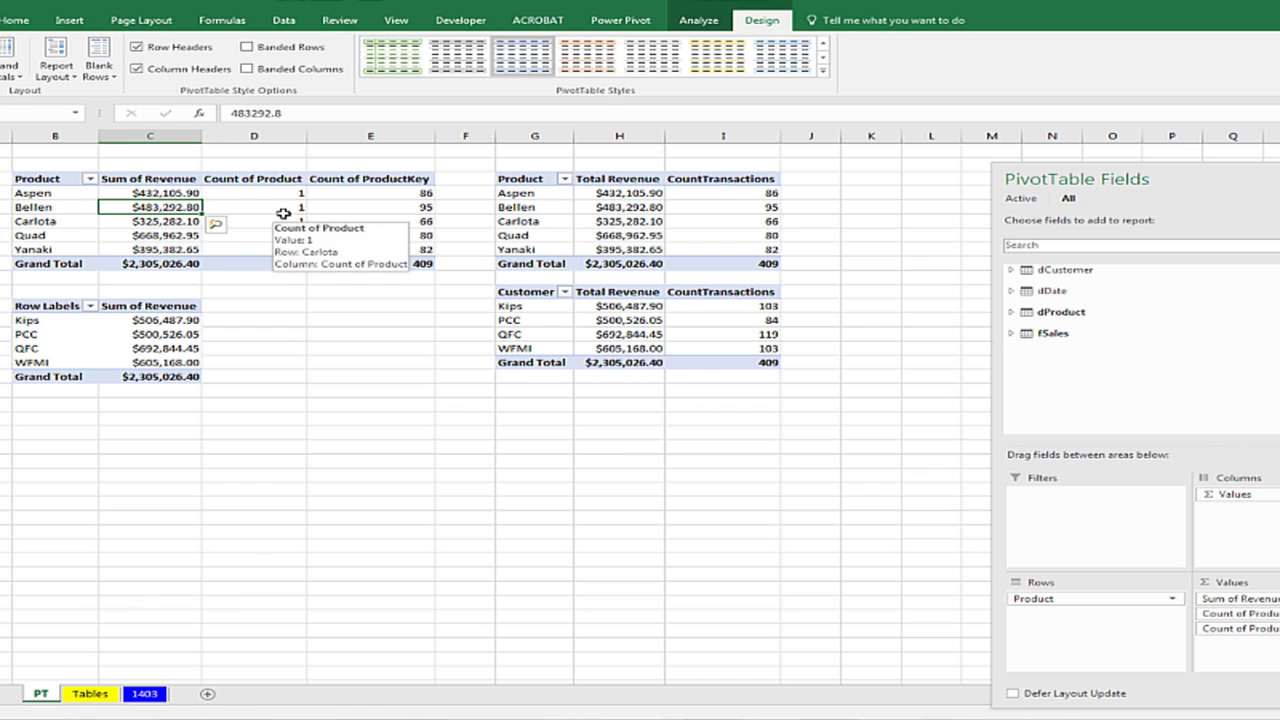
pyautogui.click(710, 207)
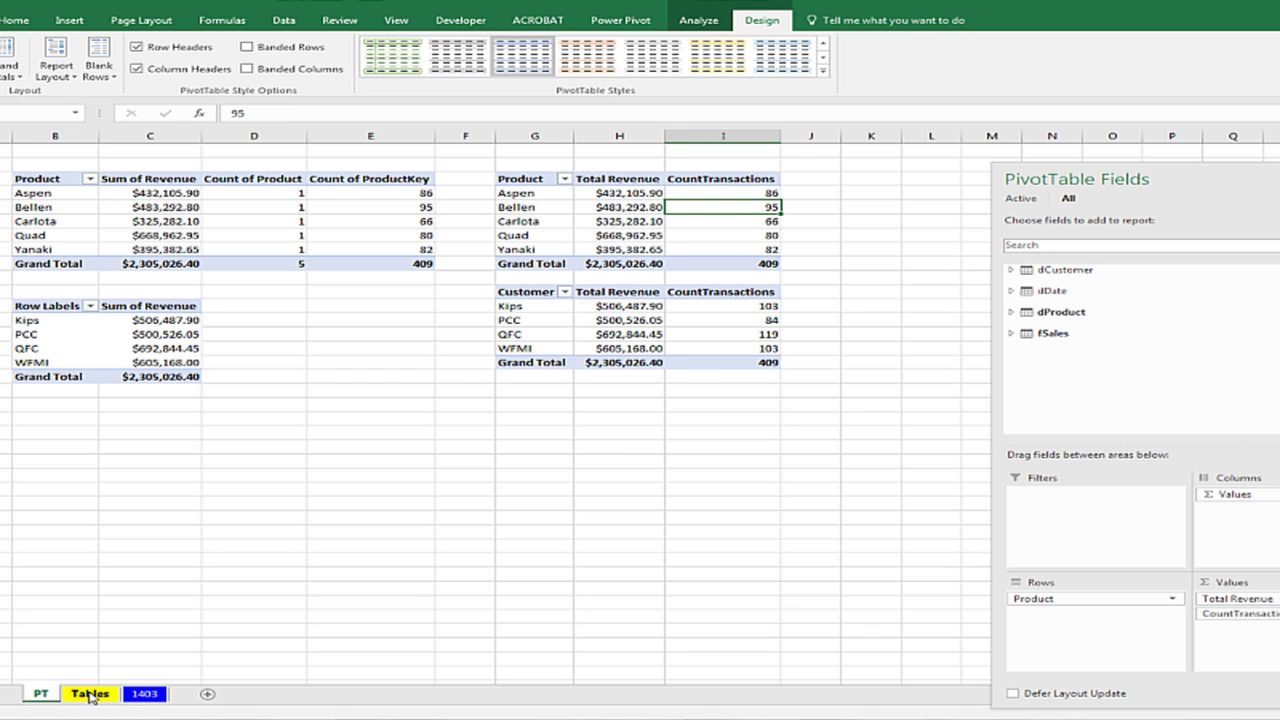
pyautogui.click(150, 694)
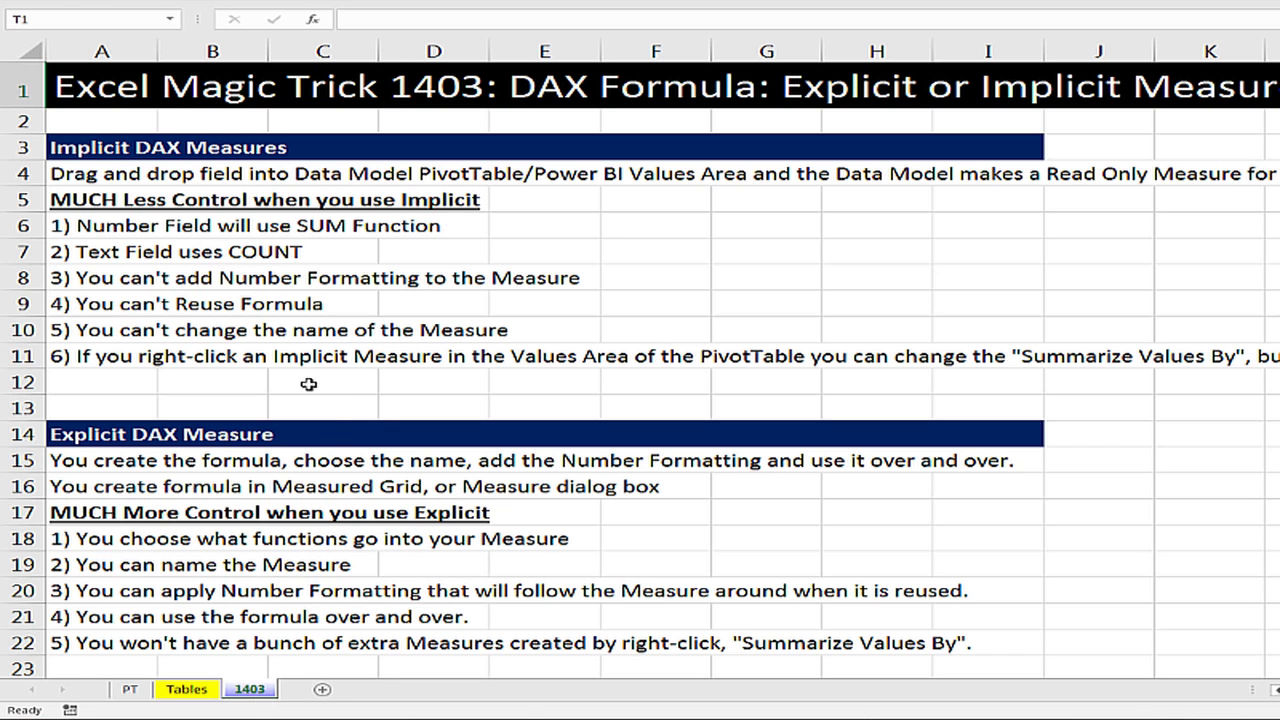